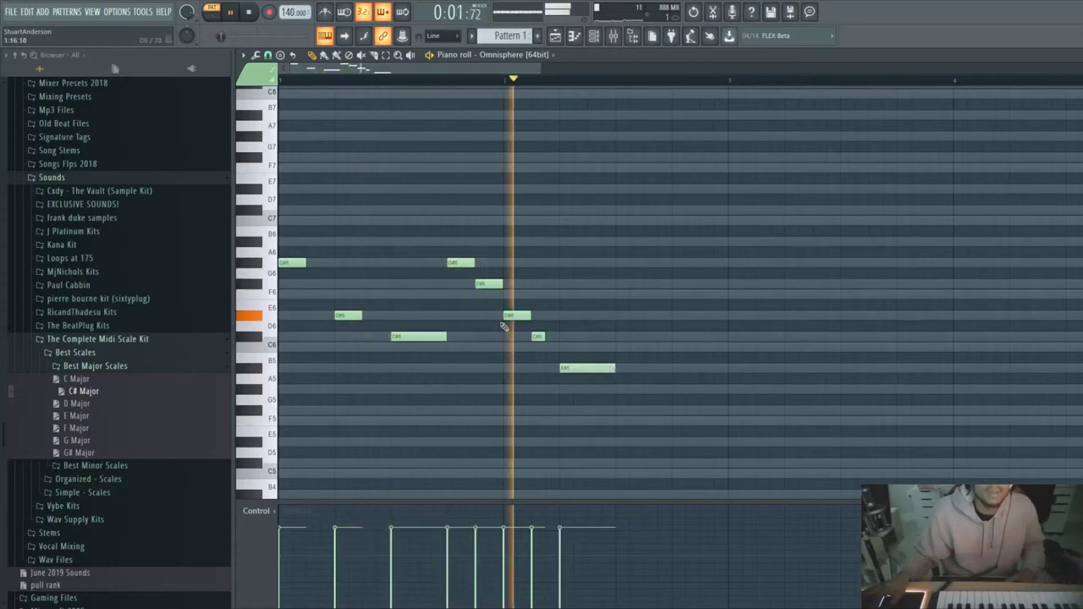
Try an extra note after the final A#5, remove it, and play the melody back to check its timing.
click(671, 395)
right_click(671, 394)
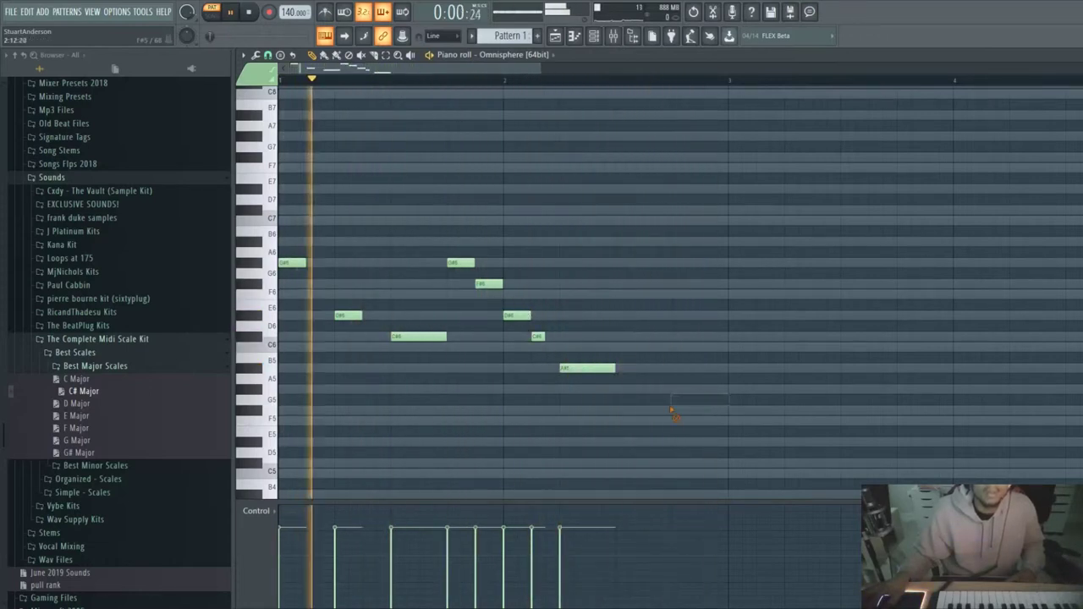
key(space)
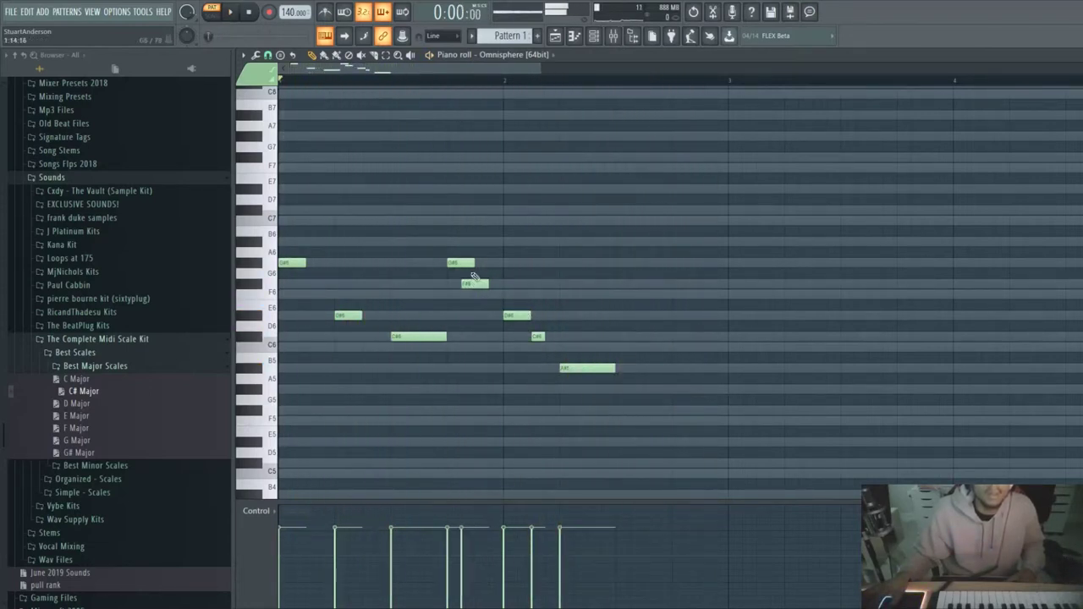
key(space)
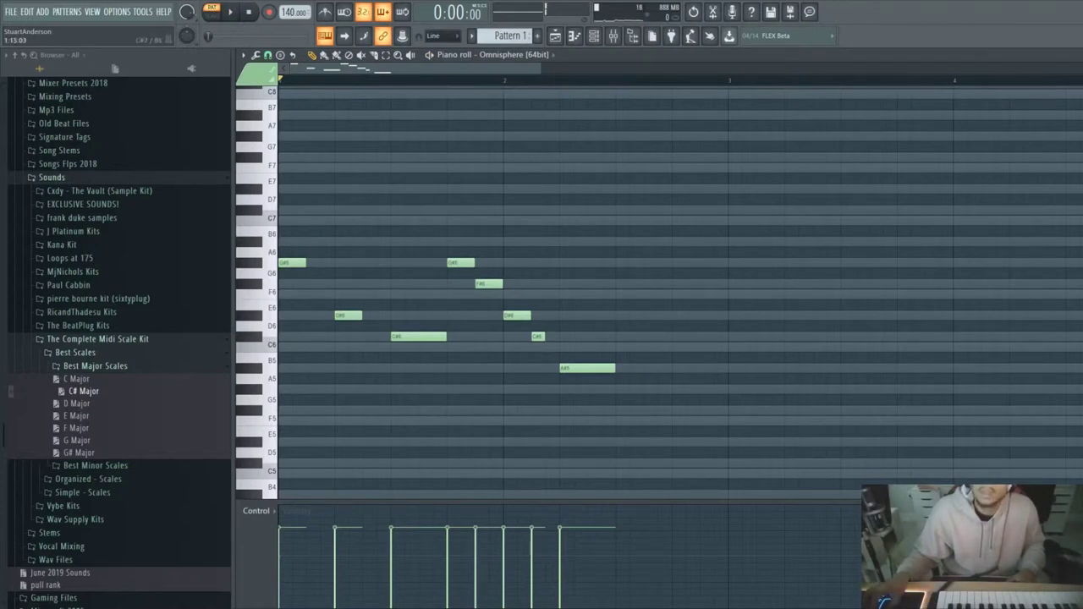
key(space)
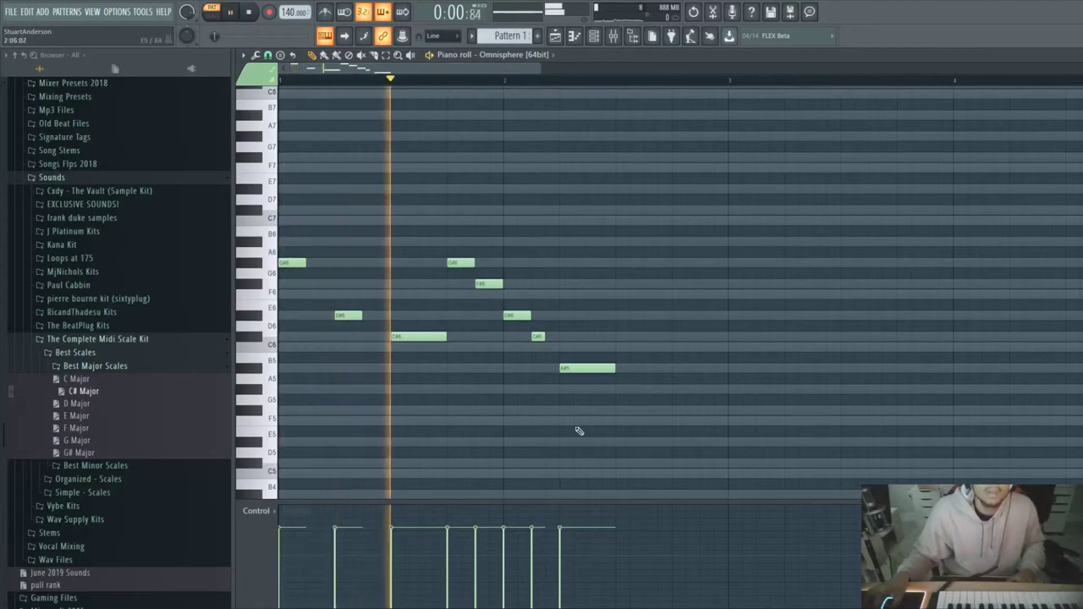
key(space)
key(space)
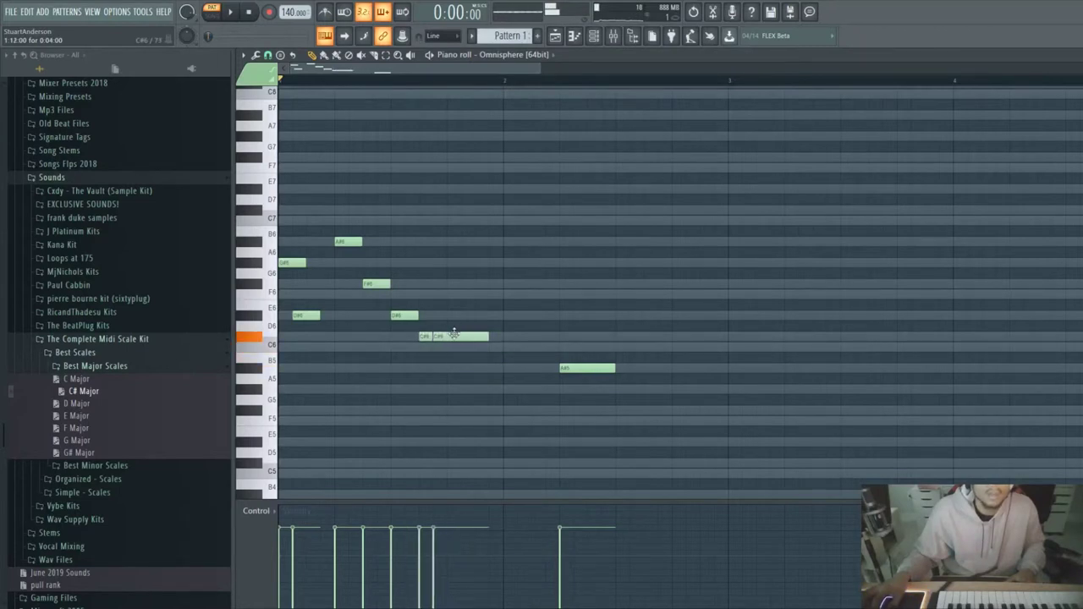
Move the long C#6 note in bar 1 one step later and shorten it, trying an A#5 note after it.
key(space)
drag(455, 337, 469, 337)
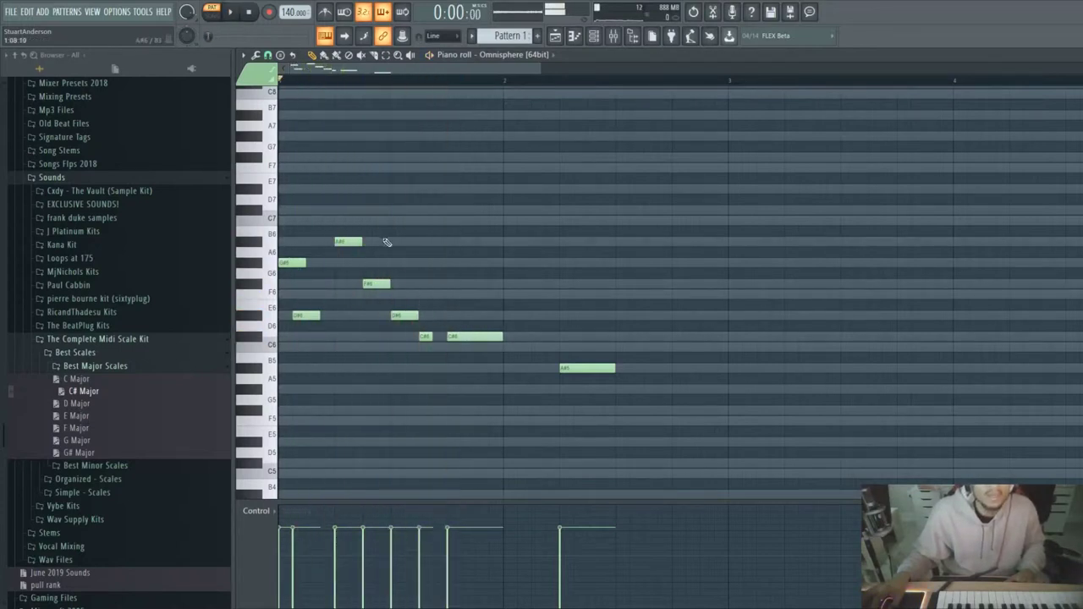
key(space)
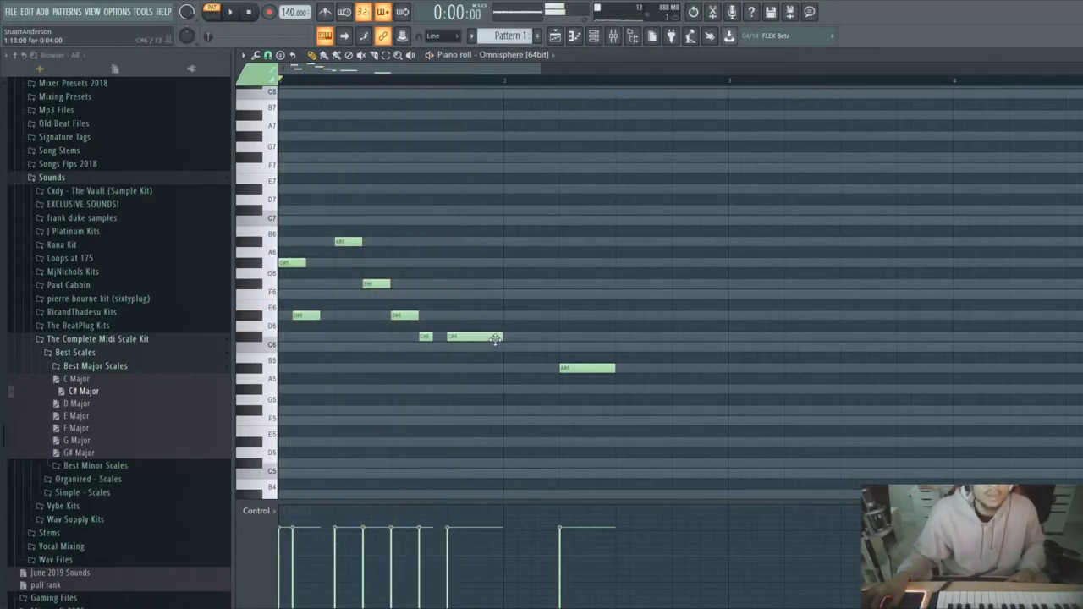
click(483, 368)
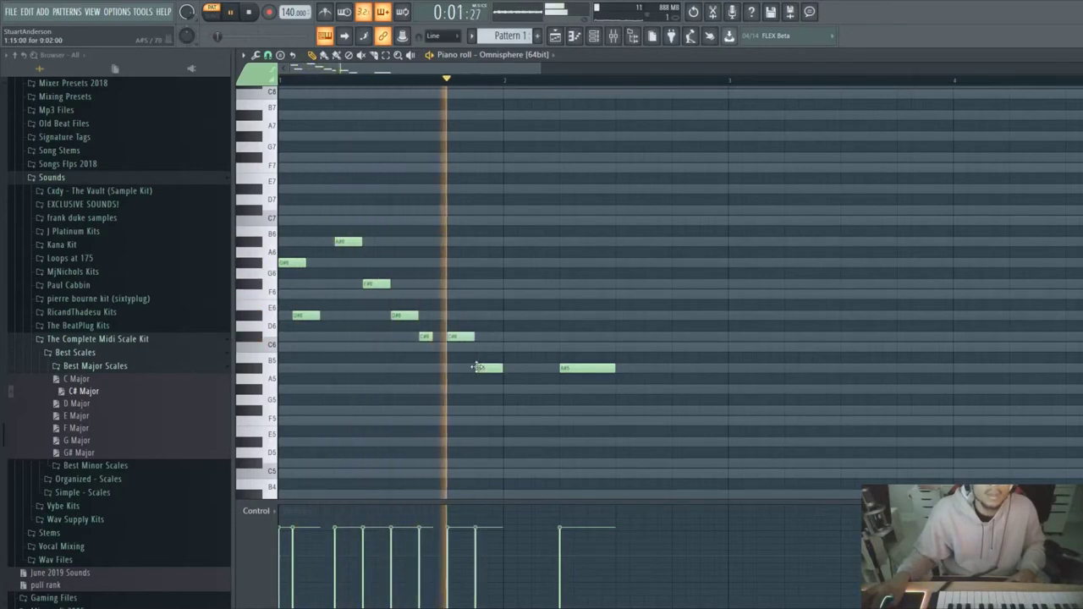
key(space)
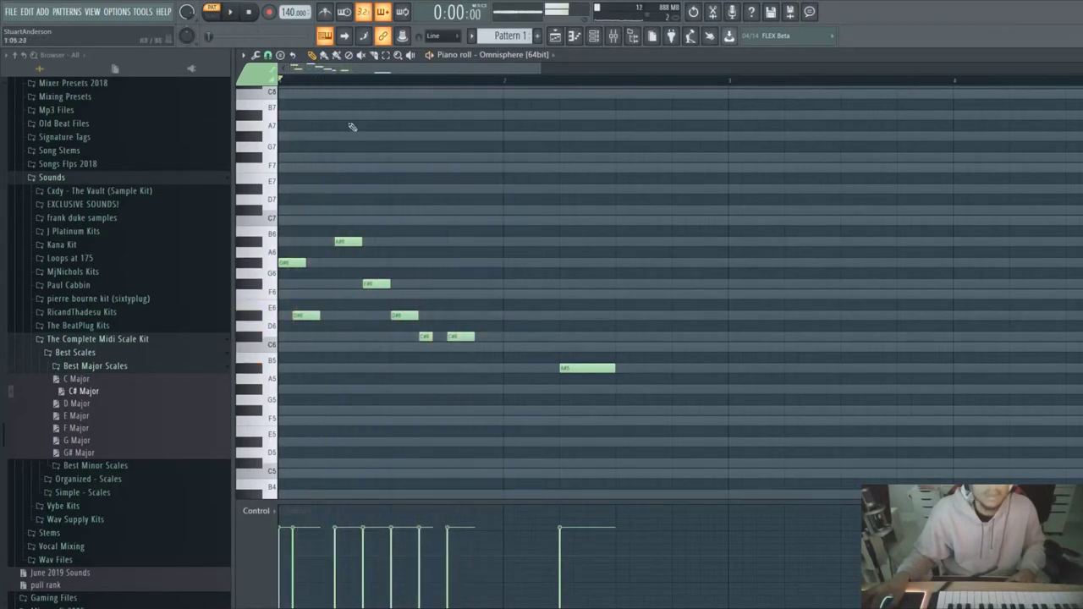
Replace the melody's second note with a C#6 starting two steps into bar 1.
key(space)
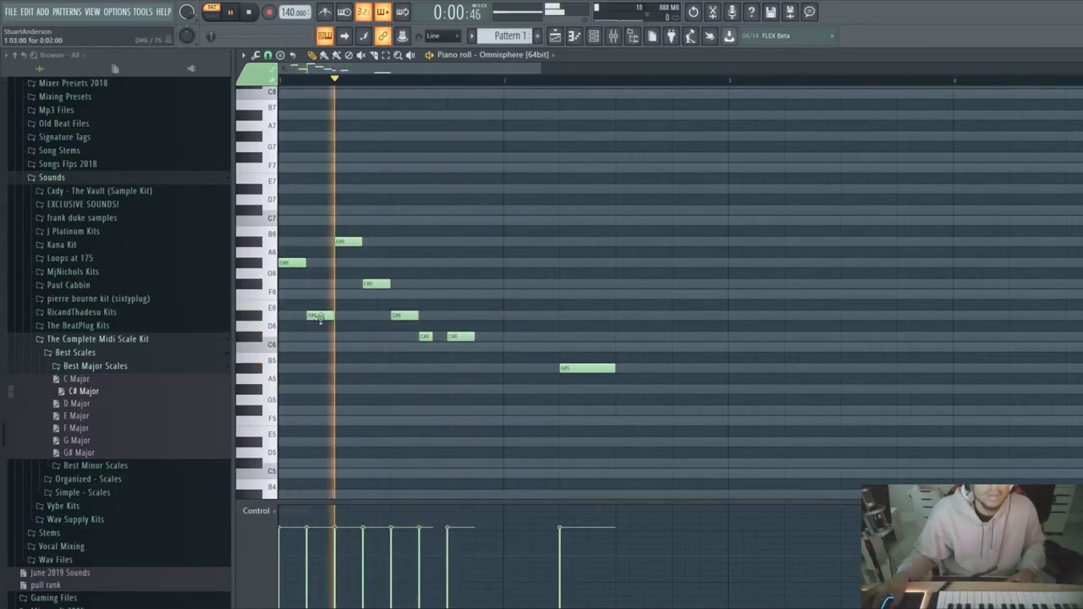
click(321, 338)
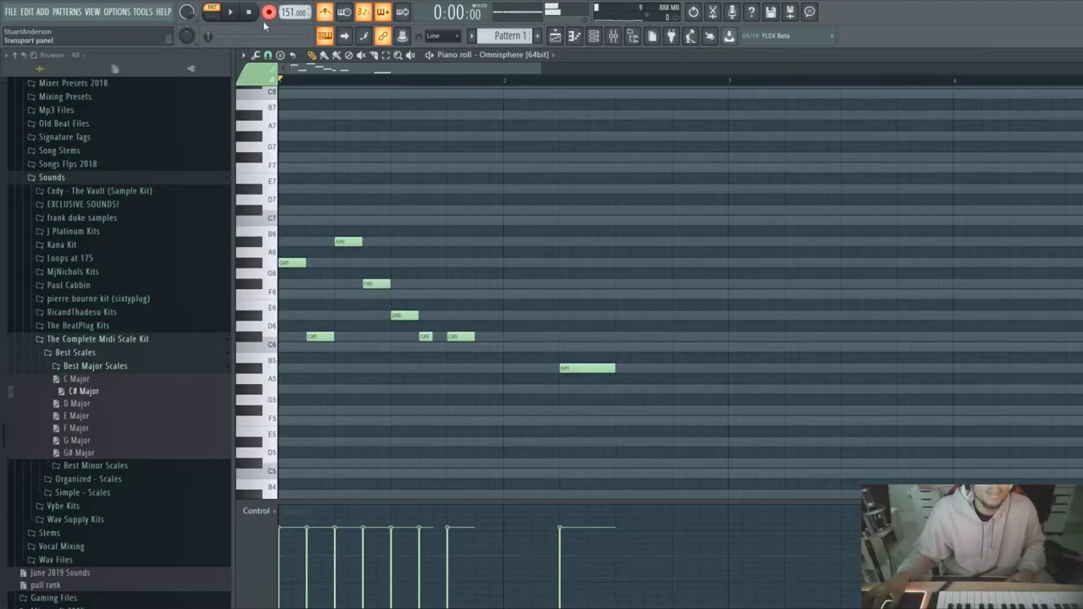
key(space)
Lower the project tempo to 90 BPM while auditioning the melody.
key(space)
drag(292, 11, 288, 10)
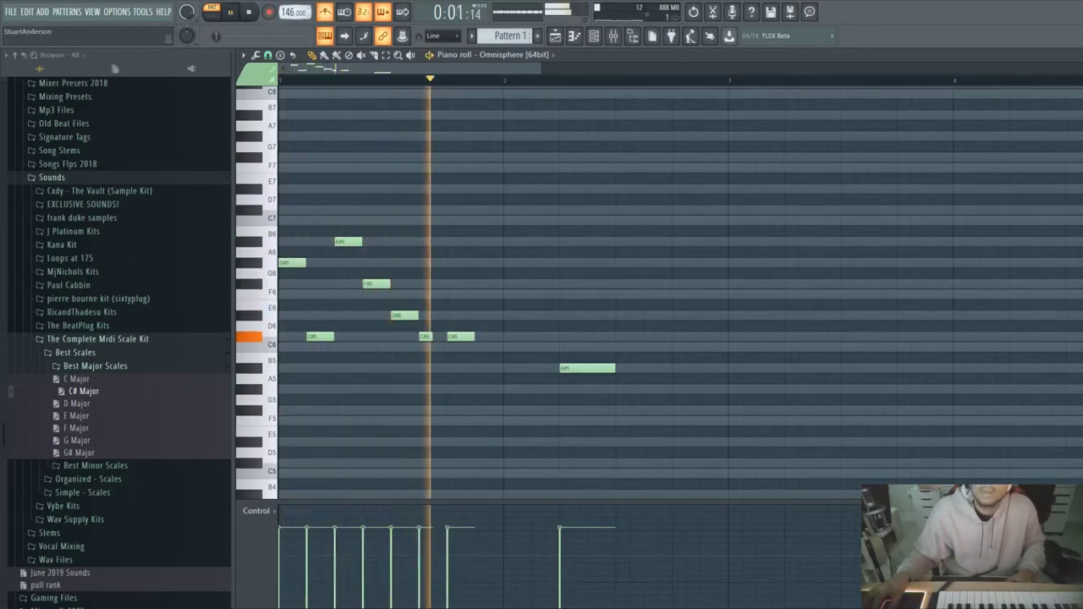
mouse_move(294, 11)
mouse_down()
mouse_move(294, 20)
mouse_move(294, 4)
mouse_up()
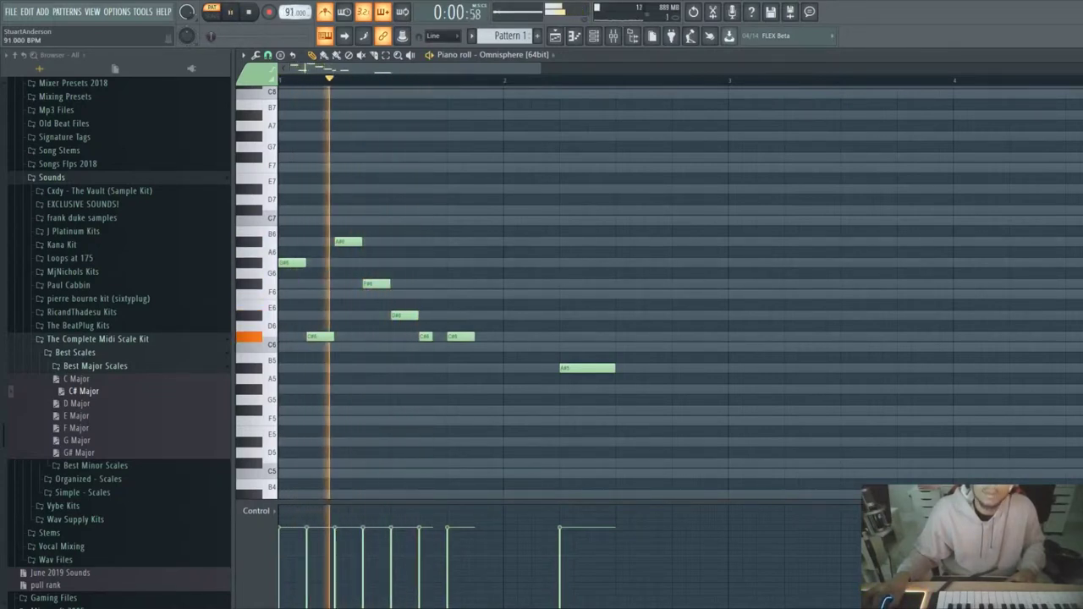
drag(295, 11, 294, 13)
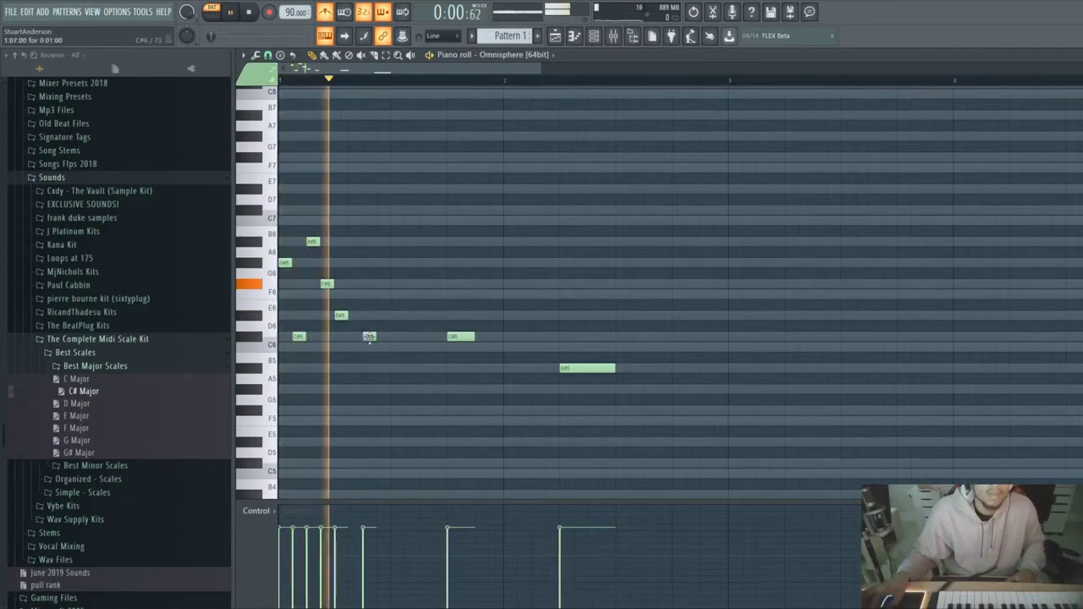
Shift the F#6 and D#6 notes one step later and place the short C#6 directly behind them.
click(351, 316)
drag(370, 336, 383, 336)
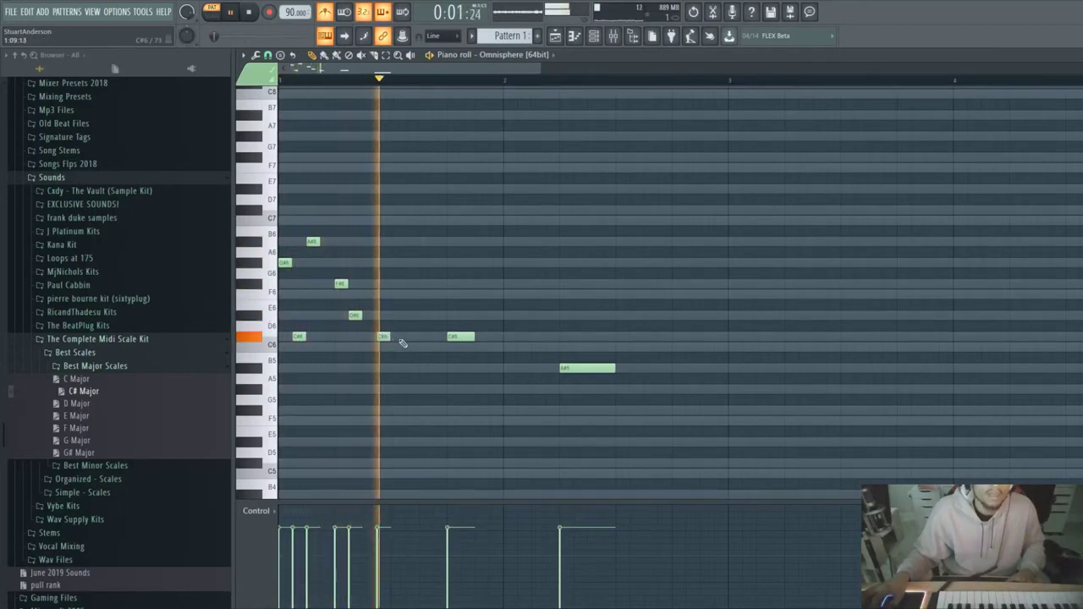
drag(383, 338, 369, 338)
key(space)
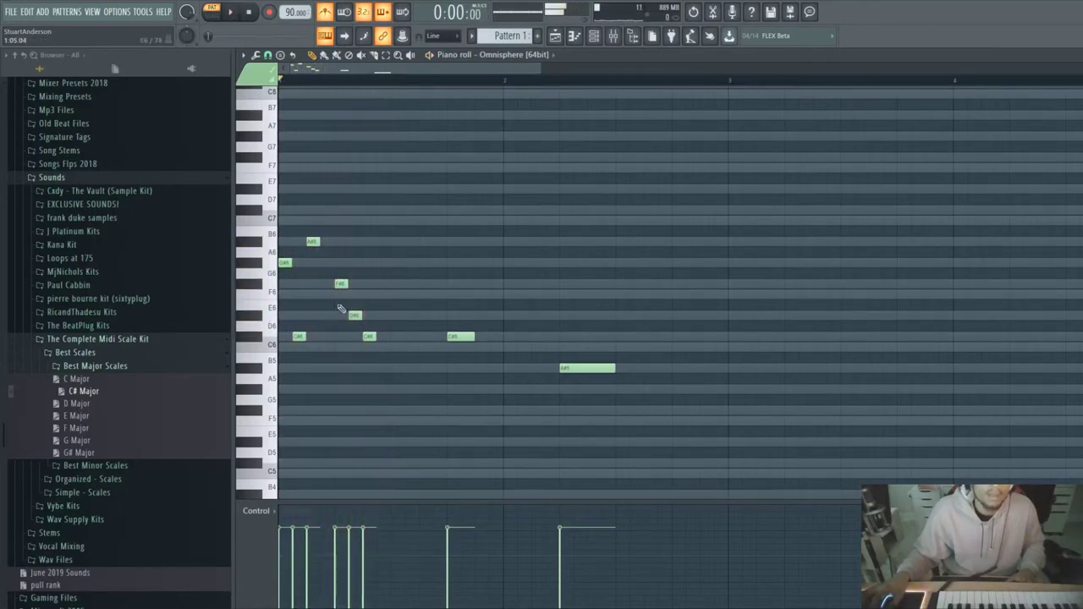
Move the second-note C#6 one step later and start the descending run with G#6, followed by F#6 and D#6.
drag(299, 336, 314, 336)
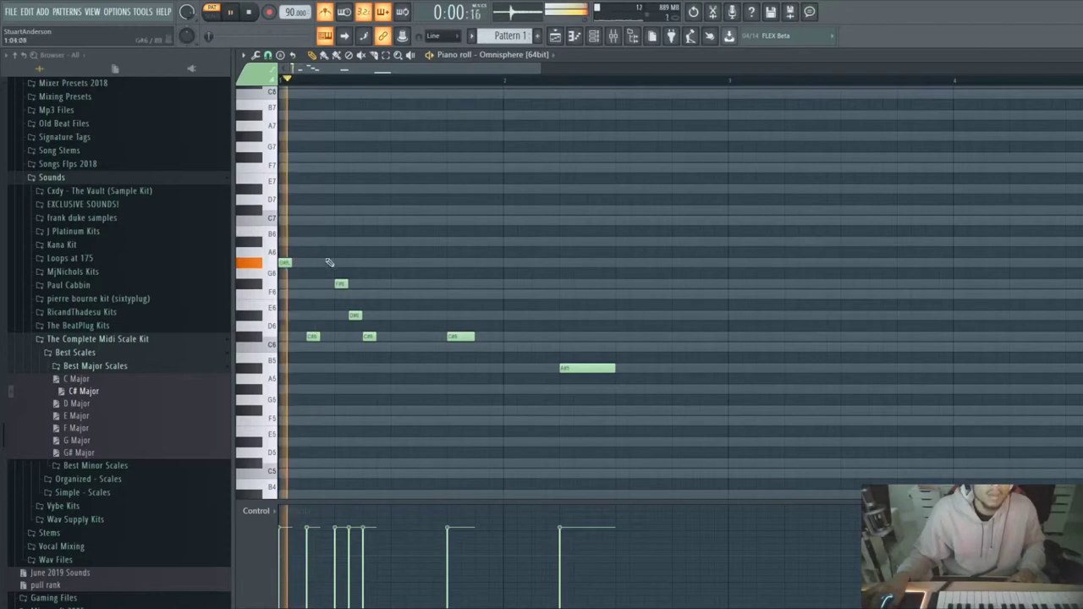
mouse_move(341, 284)
mouse_down()
mouse_move(341, 262)
mouse_move(353, 283)
mouse_up()
key(space)
key(space)
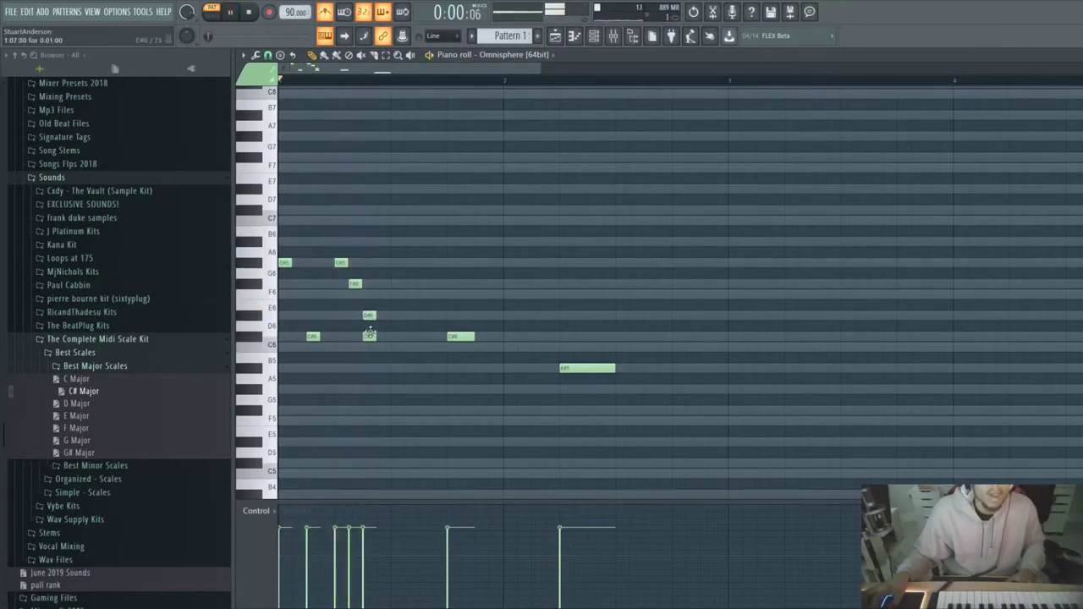
Move the run's C#6 one step later and add a C6 note right after it.
drag(372, 336, 387, 336)
click(394, 346)
key(space)
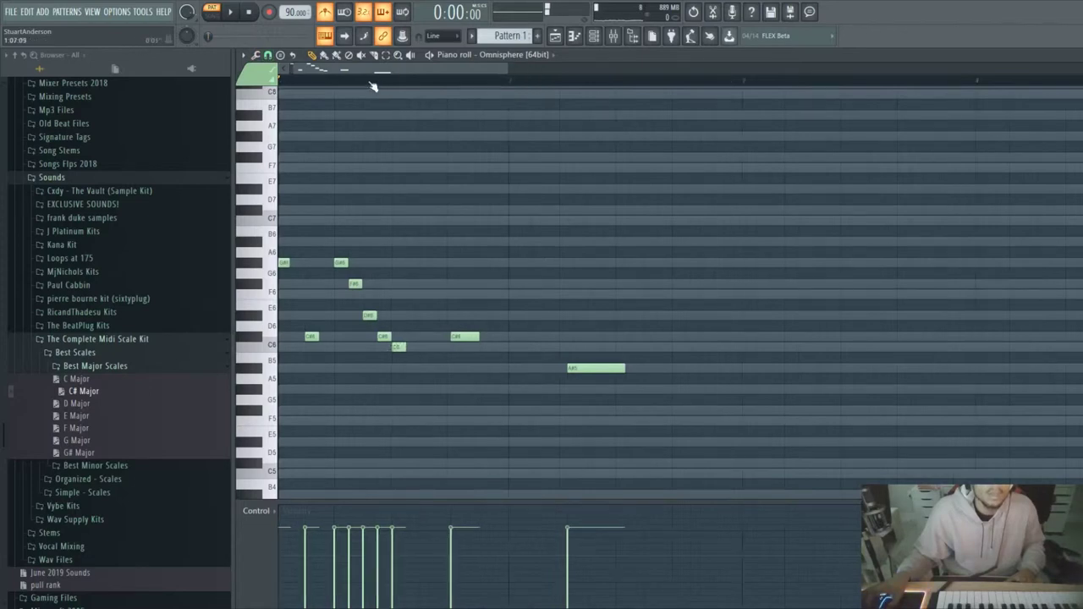
Add an A#5 note after the short C6, lengthen it, and lower it to G#5.
scroll(375, 85, up, 3)
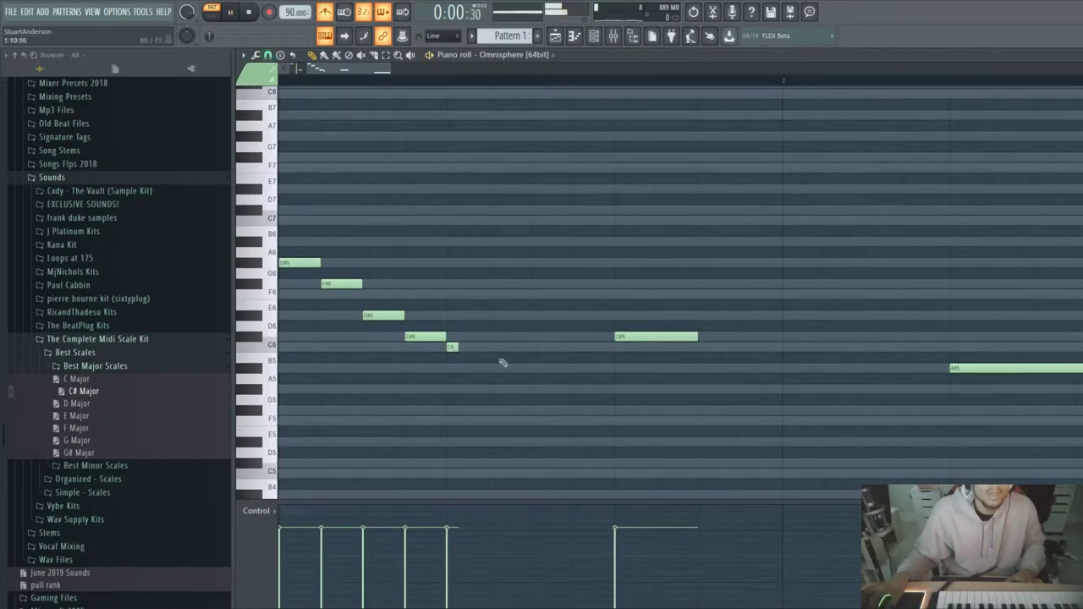
key(space)
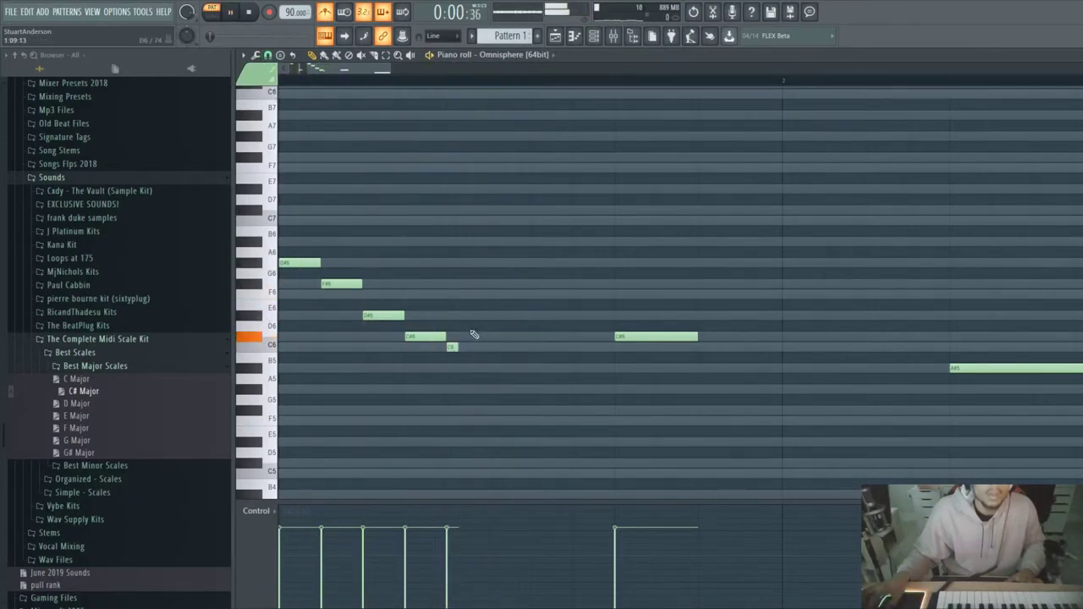
key(space)
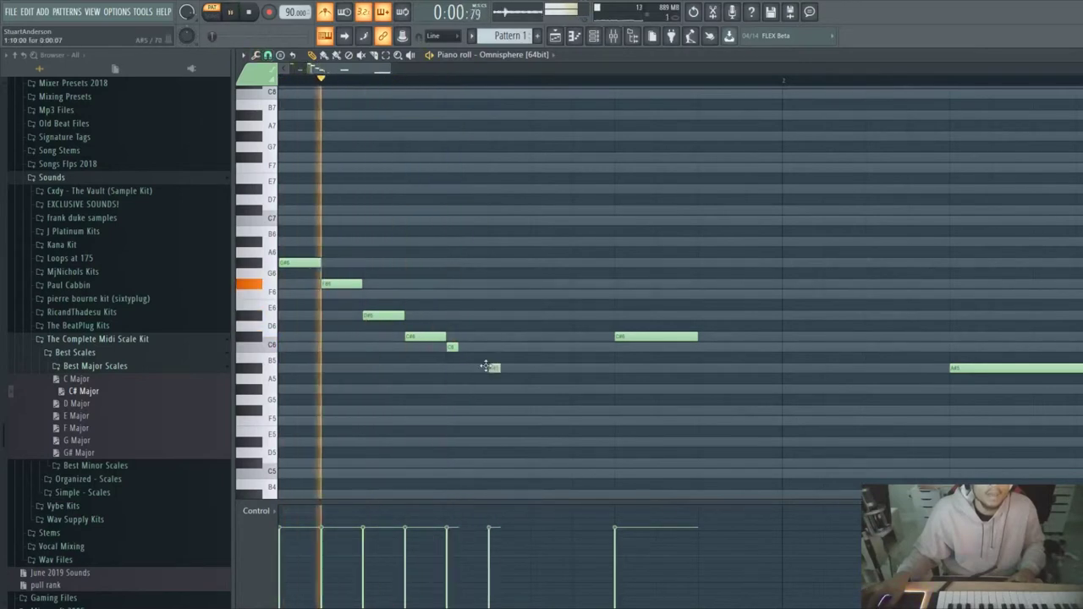
key(space)
right_click(496, 367)
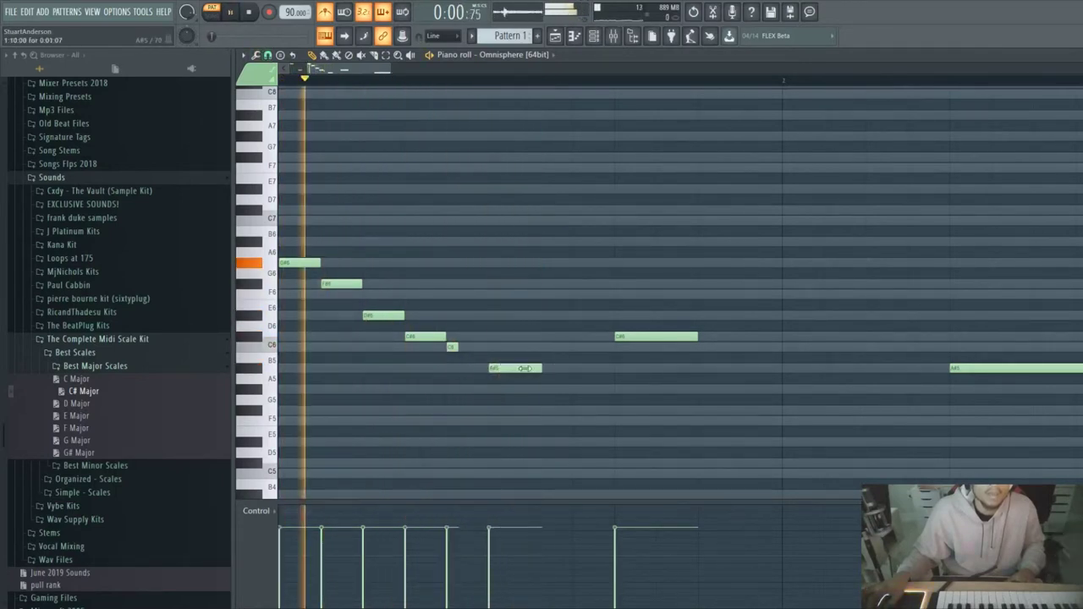
key(space)
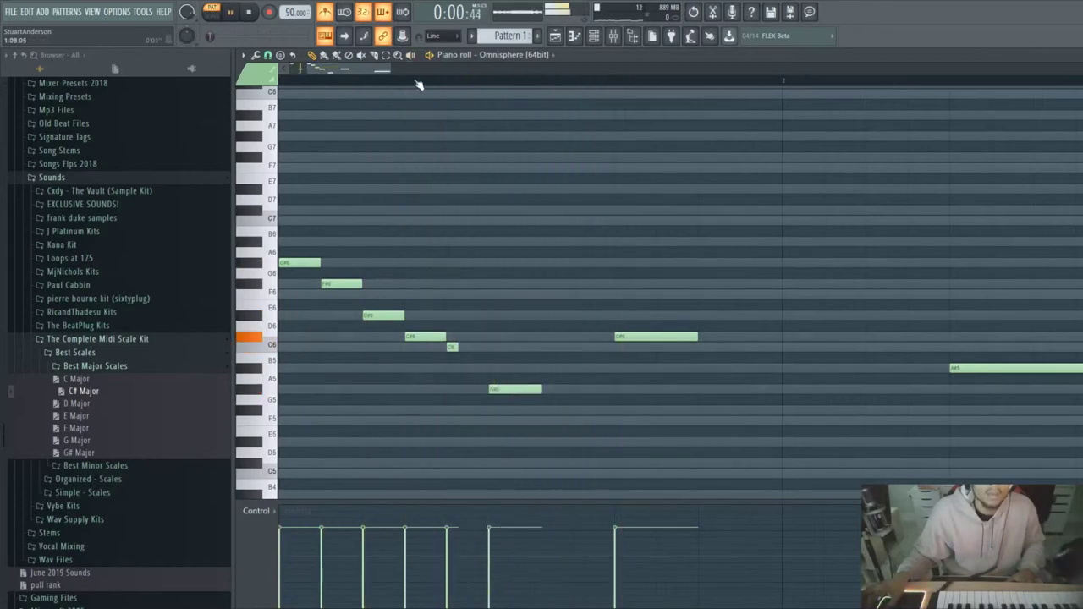
key(space)
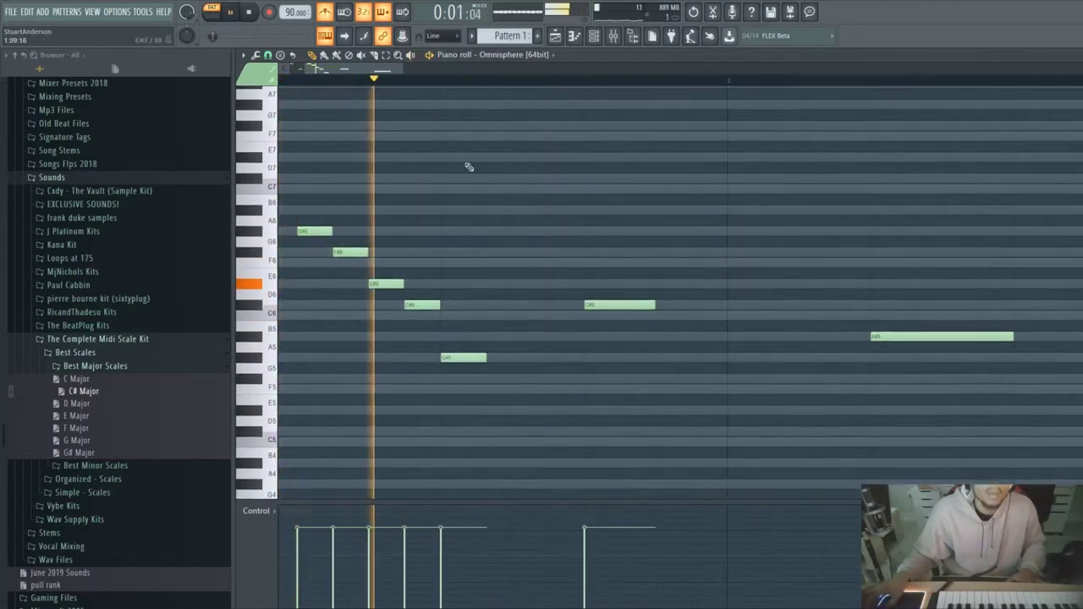
Replace the G#5 note that ends the descending run with a C6 note.
key(space)
key(space)
alt+right_click(457, 357)
right_click(457, 364)
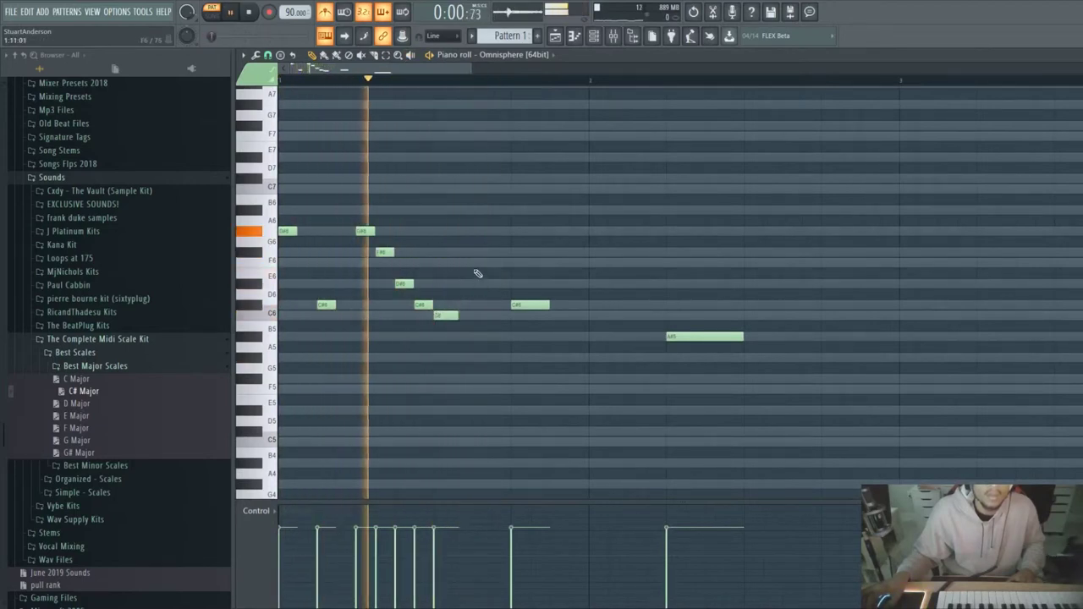
Add an A#5 note between the C6 and the longer C#6 in bar 1.
right_click(539, 253)
drag(484, 262, 481, 335)
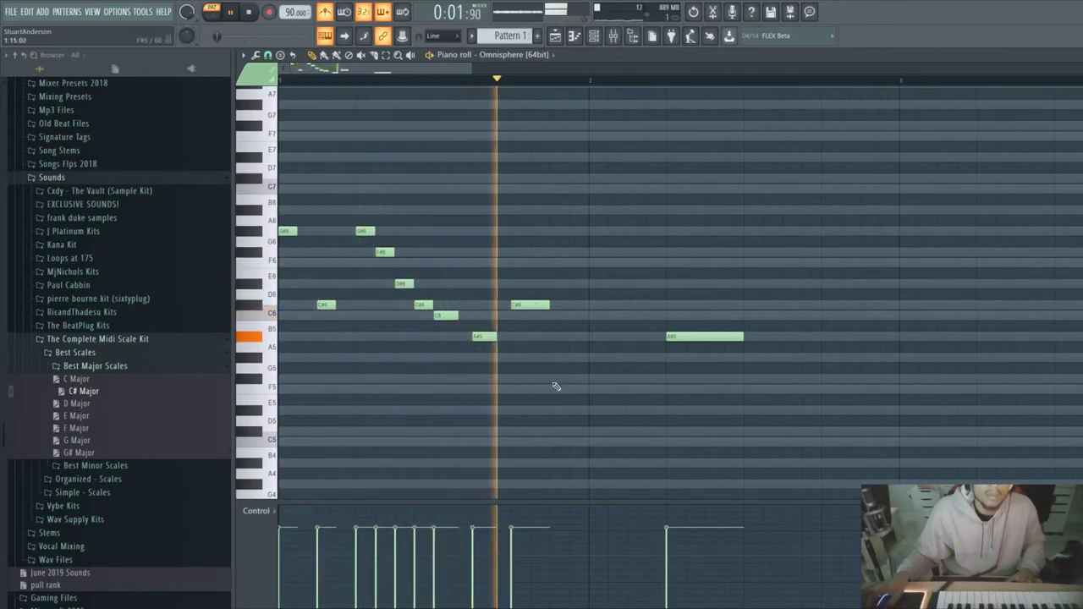
key(space)
Continue the melody with F#5, an F5 at the start of bar 2, and long D#5 and G#5 notes closing the bar.
click(591, 390)
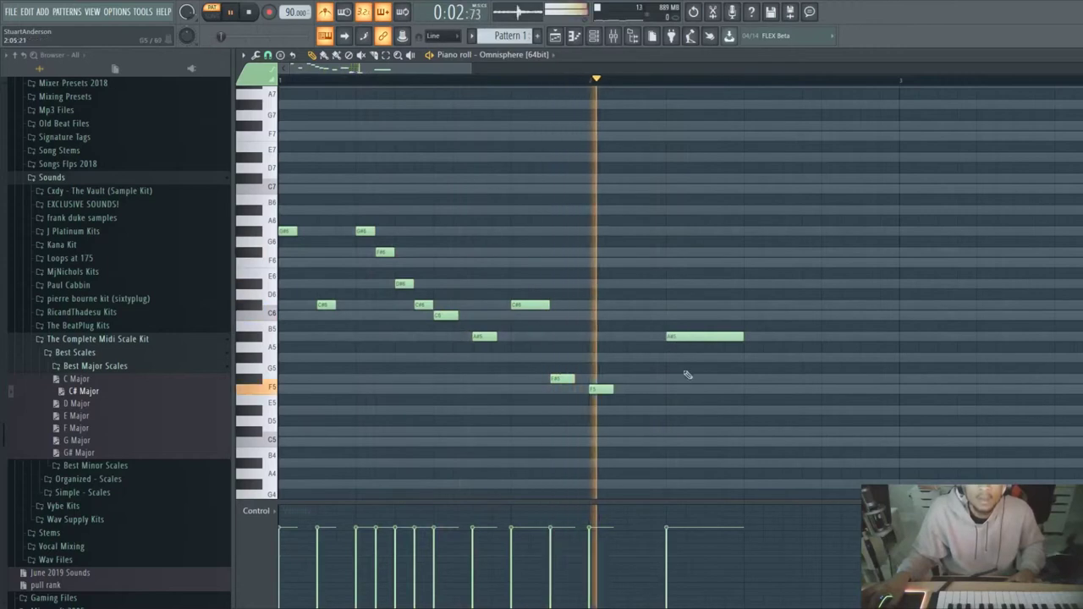
click(748, 411)
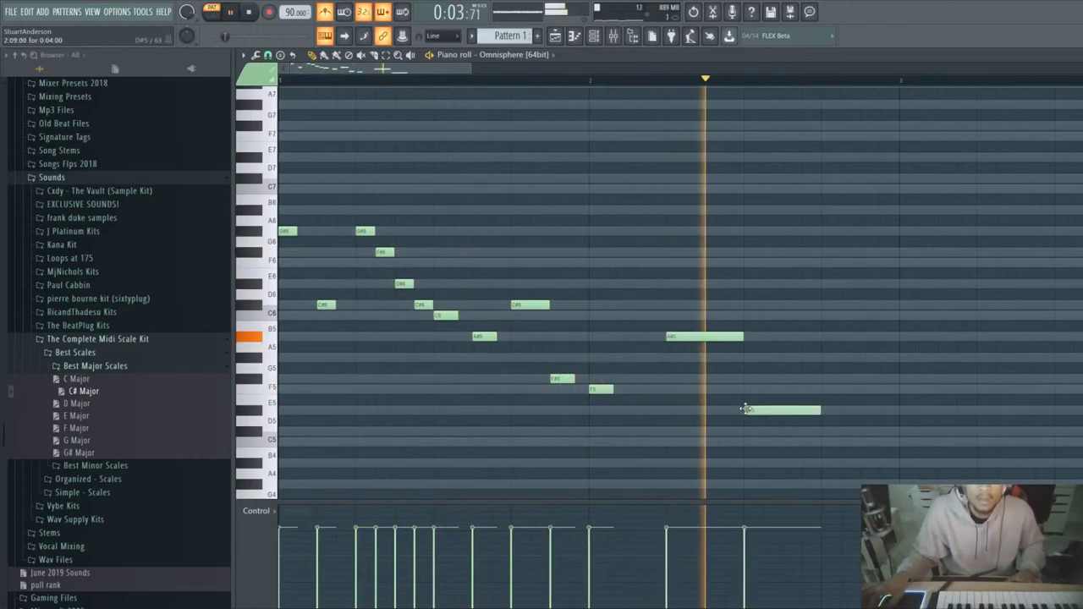
click(827, 358)
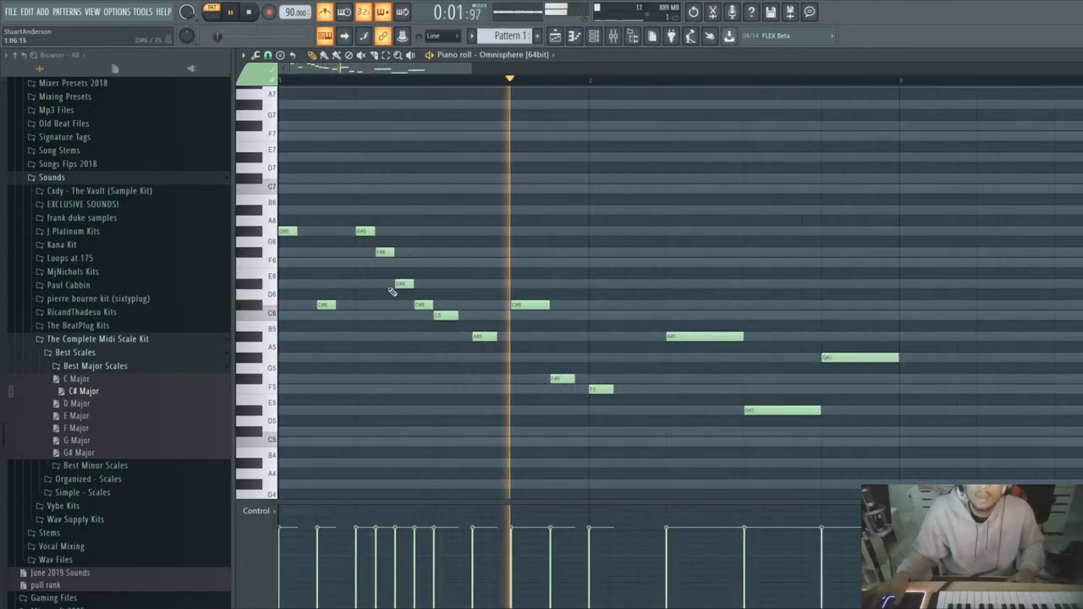
Add harmony notes beneath the two G#6 notes in bar 1: F5 under the first and F#5 under the second.
key(space)
click(359, 382)
key(space)
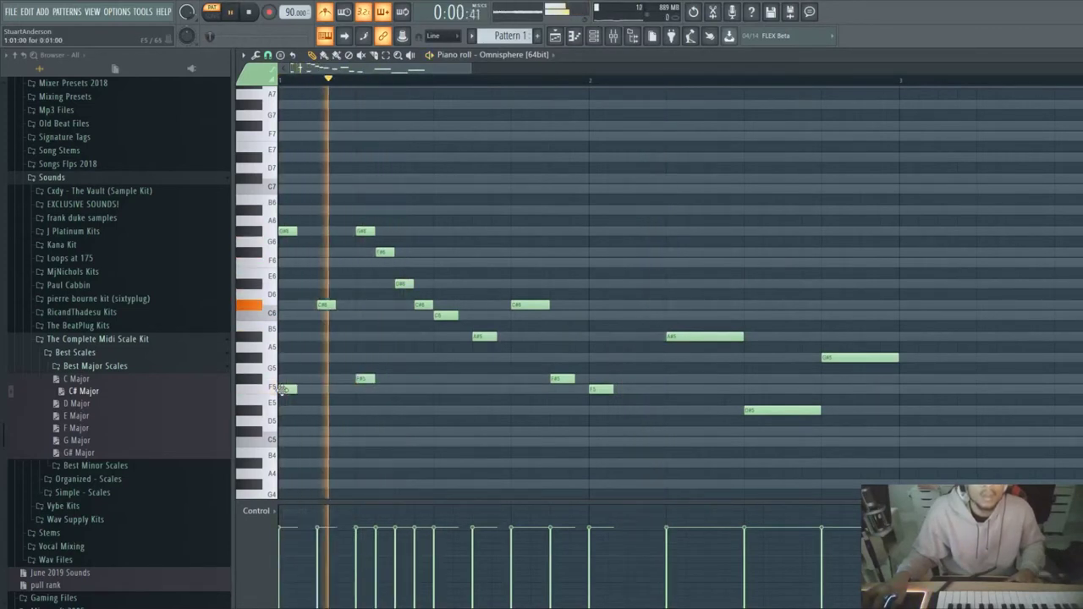
Replace the C6 note after the descending run with an F6 and A#5 pair.
click(478, 400)
key(space)
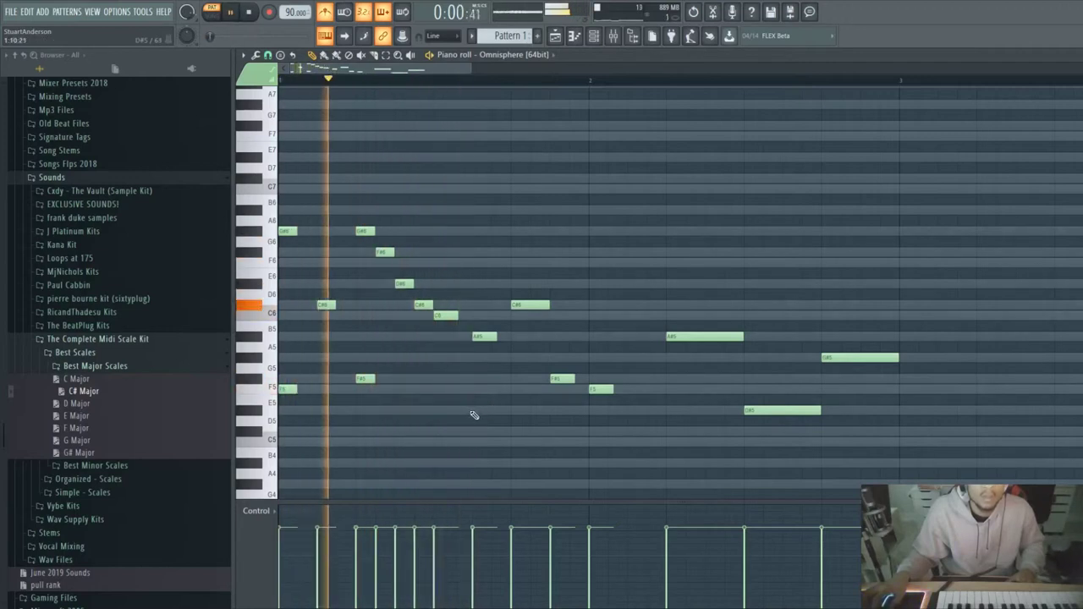
drag(482, 400, 462, 267)
key(space)
key(space)
click(443, 337)
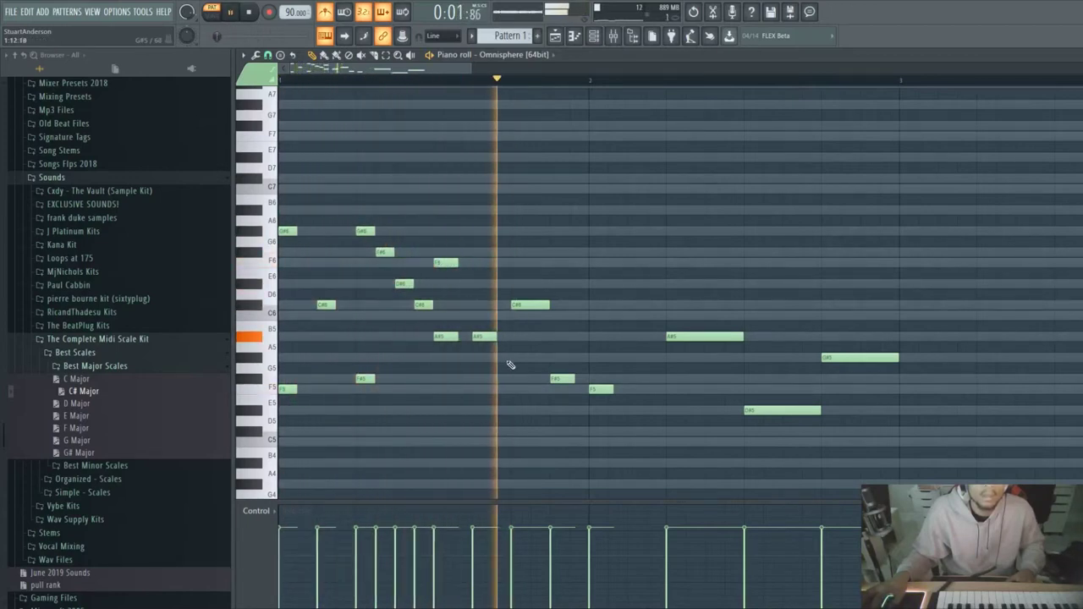
Add an A#5 above the F5 at the start of bar 2 and a short D#5 beneath the long A#5.
key(space)
key(space)
click(593, 338)
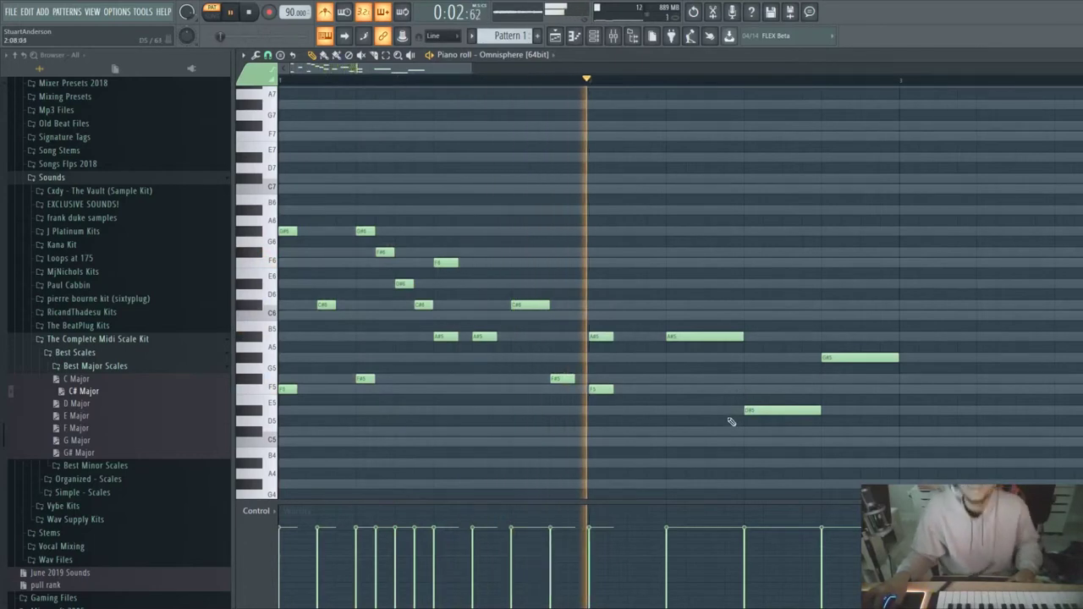
click(685, 412)
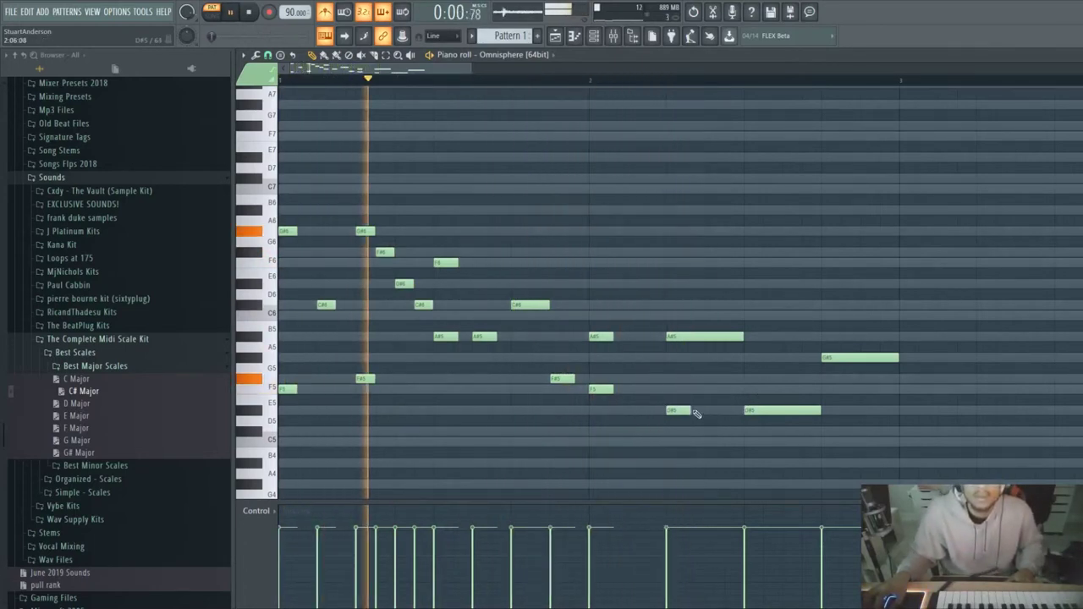
click(750, 440)
click(828, 380)
right_click(827, 381)
drag(756, 441, 756, 378)
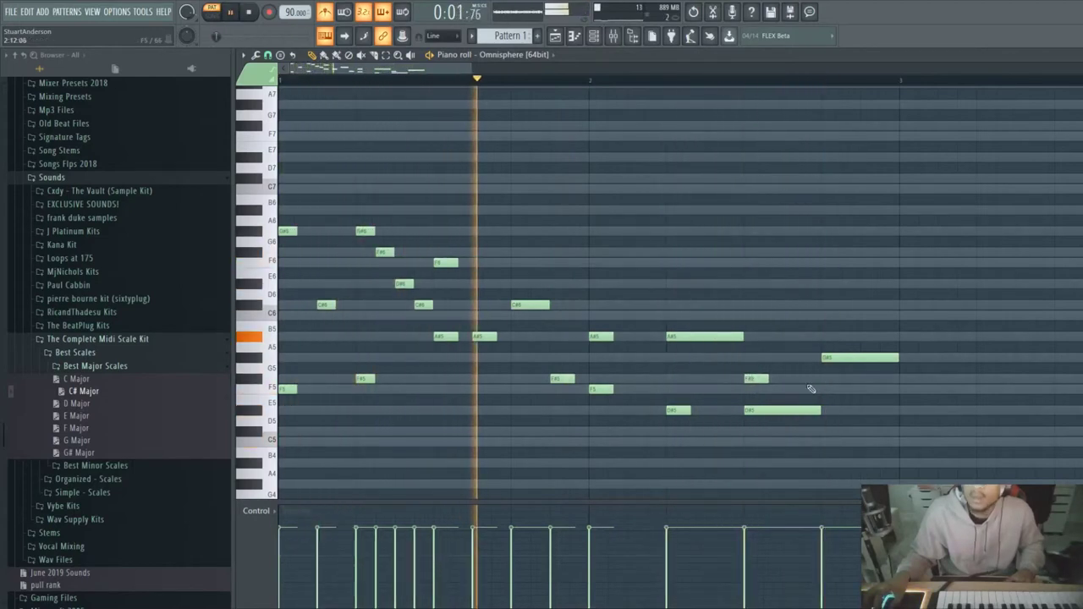
click(769, 368)
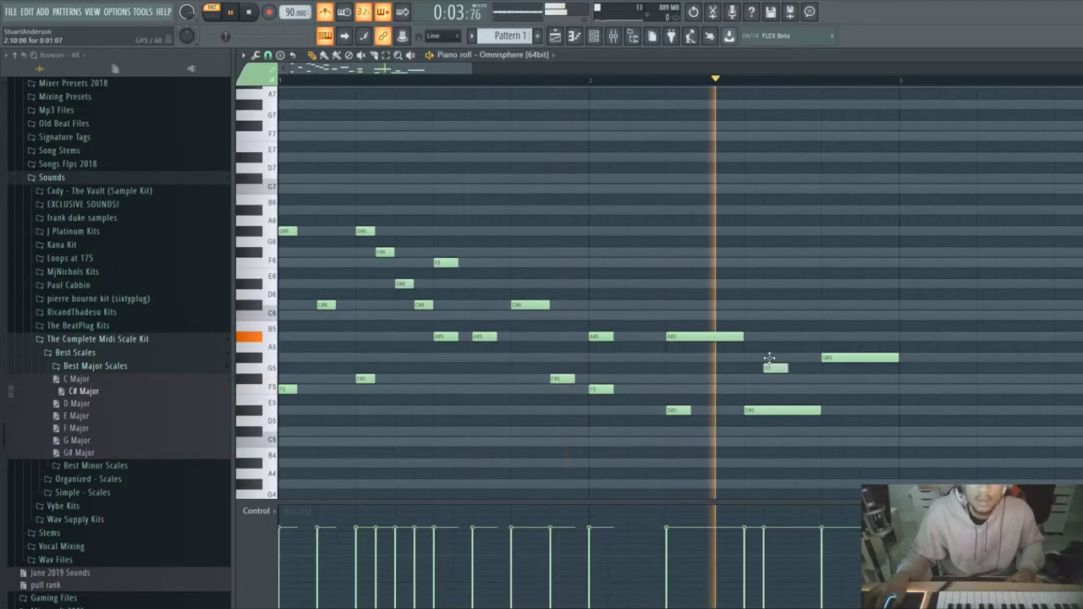
right_click(774, 368)
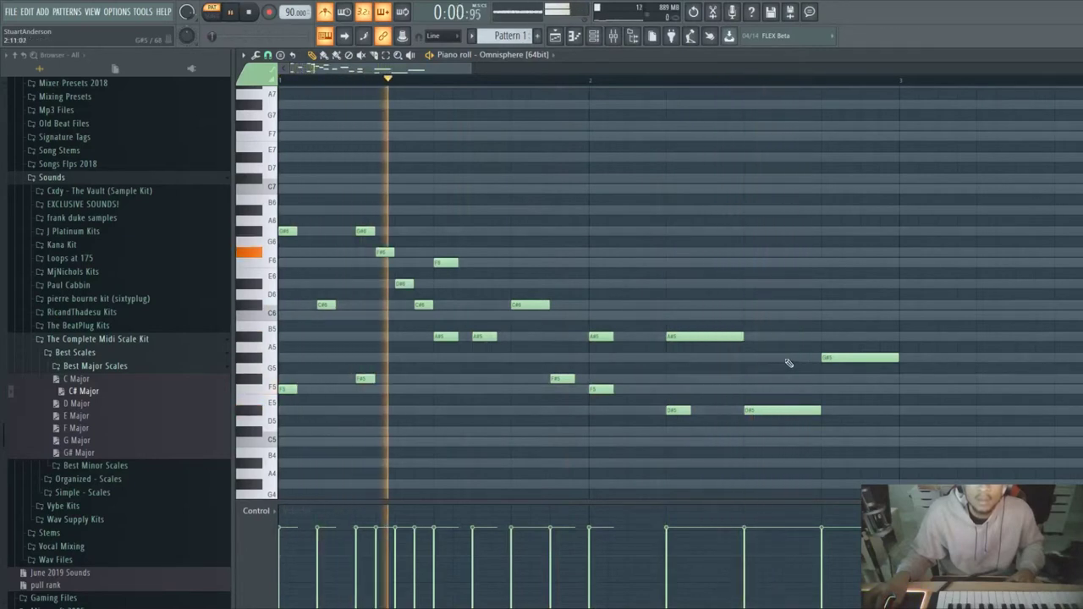
Add a short A#5 above the end of the long D#5 in bar 2 and halve the G#5 that follows.
click(788, 336)
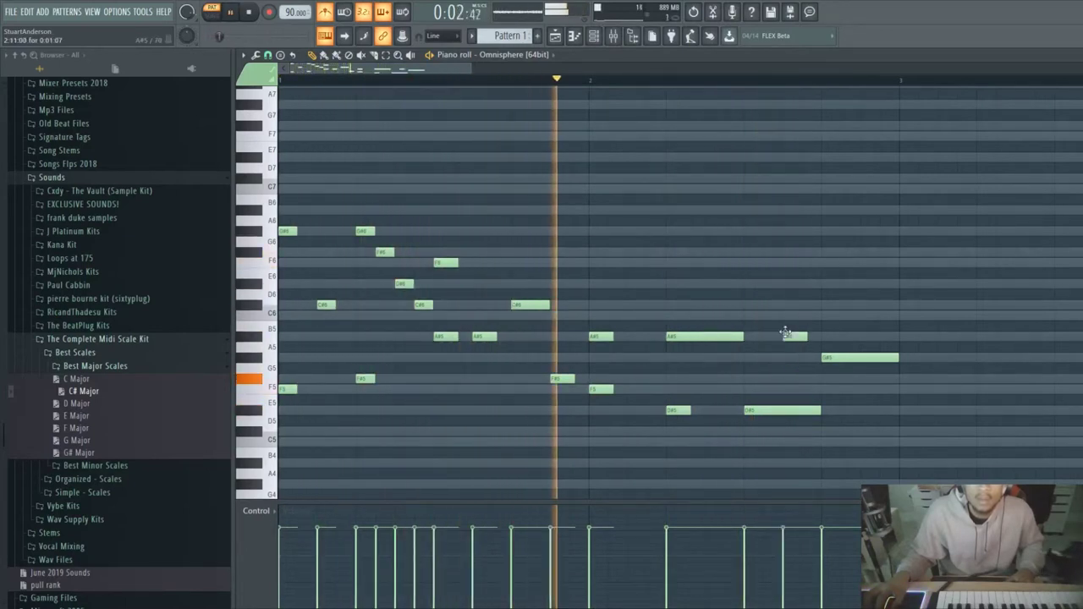
drag(898, 357, 861, 357)
Close bar 2 with an F5 directly after the shortened G#5.
click(863, 378)
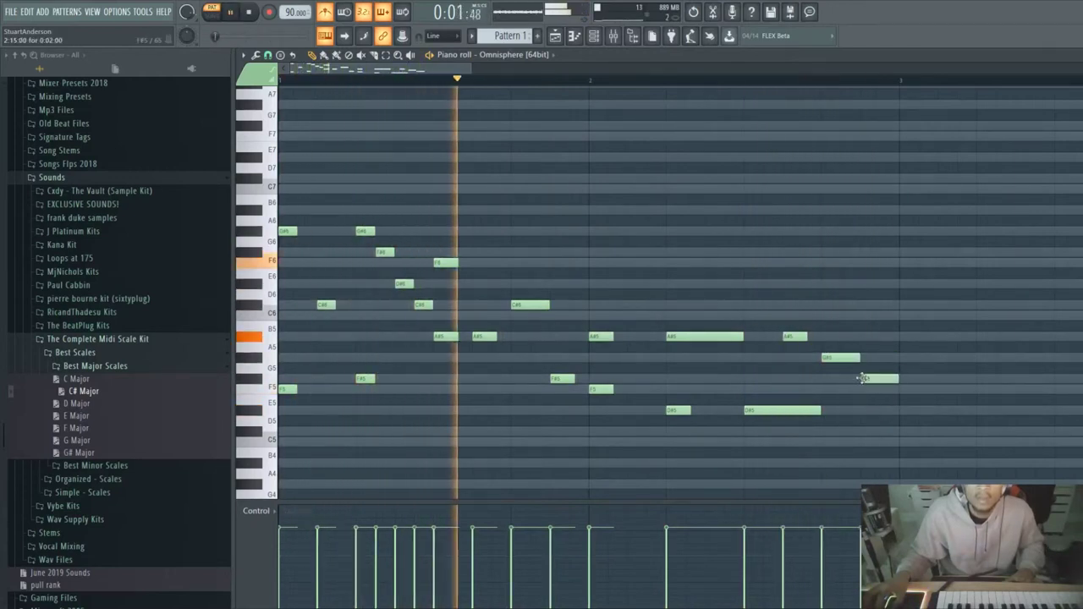
scroll(805, 145, right, 1)
click(737, 79)
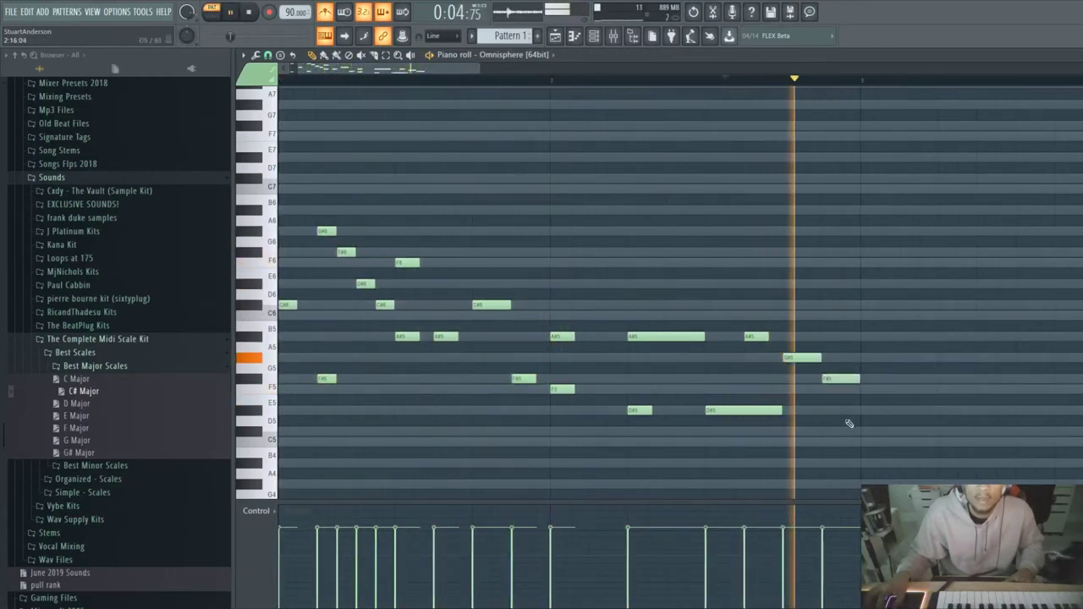
drag(846, 380, 846, 336)
drag(857, 375, 830, 424)
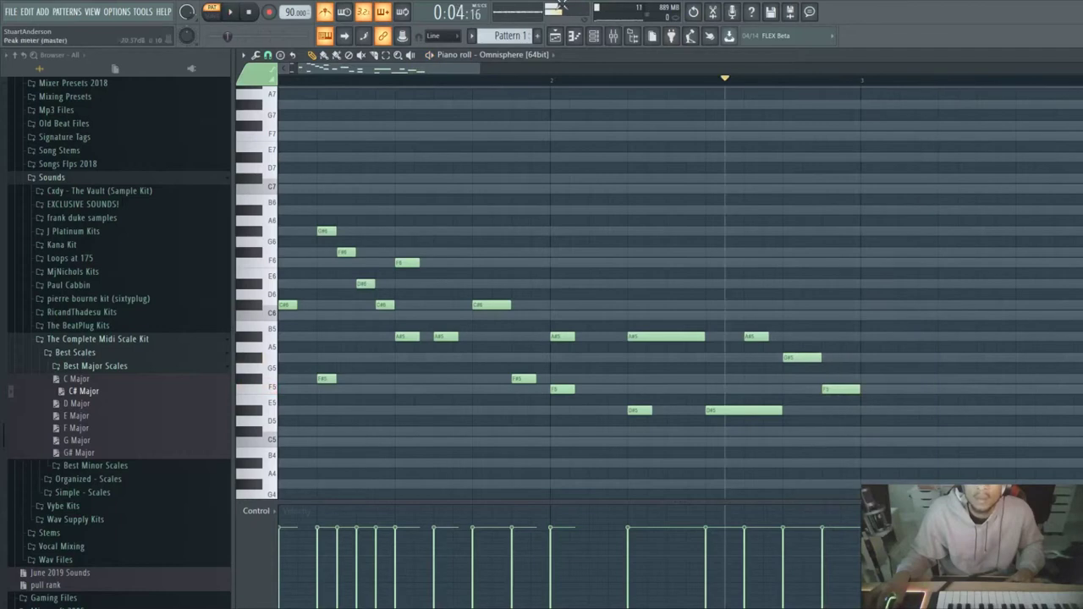
key(space)
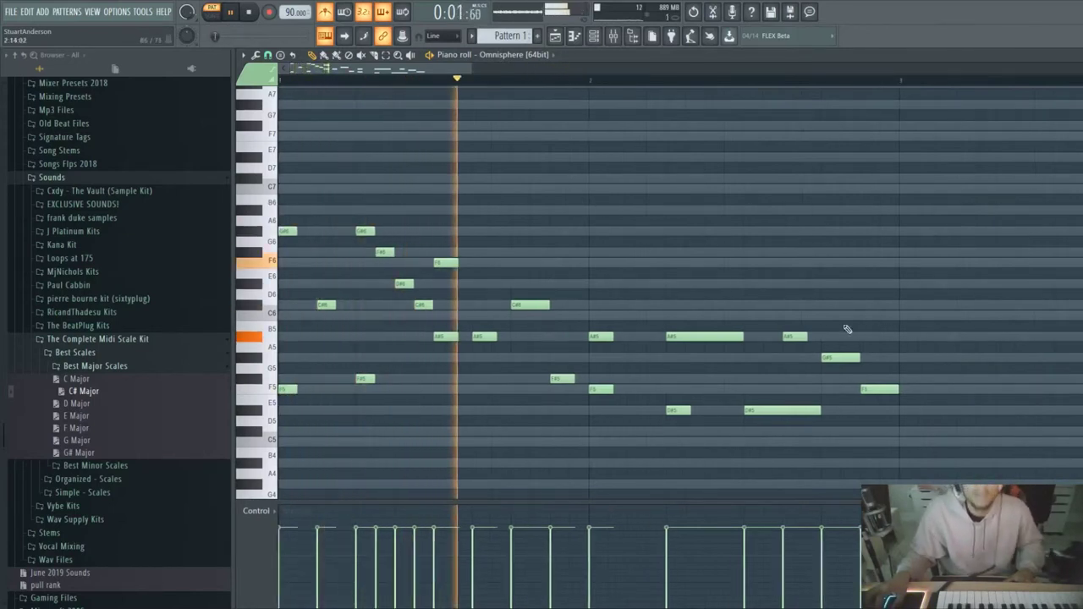
Add harmony notes in bar 1: a short D#5 beneath the D#6 and an A#6 above the long C#6.
click(415, 411)
drag(431, 412, 414, 411)
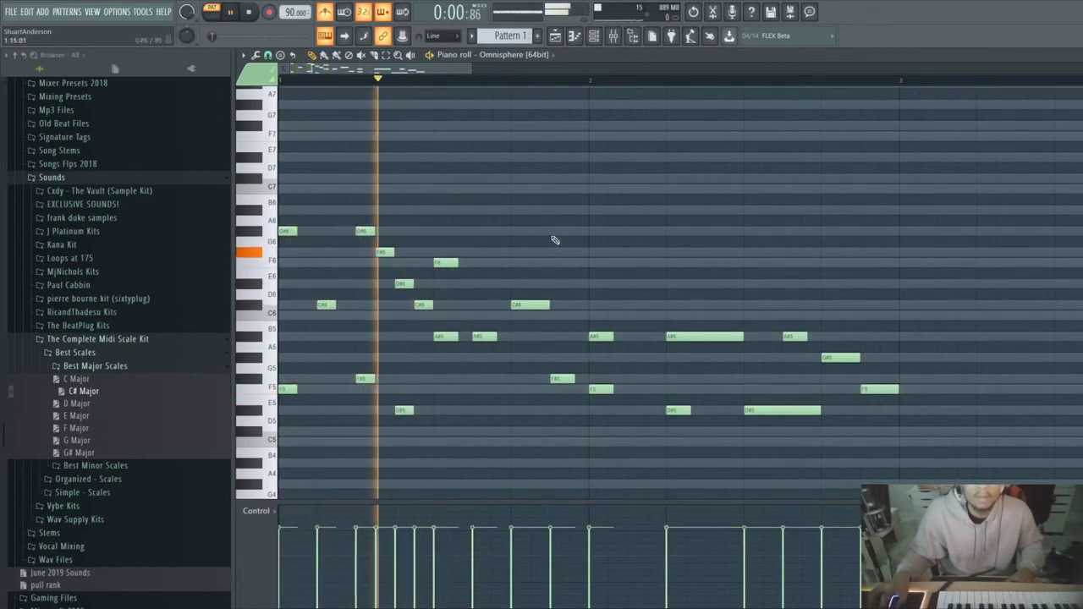
click(517, 210)
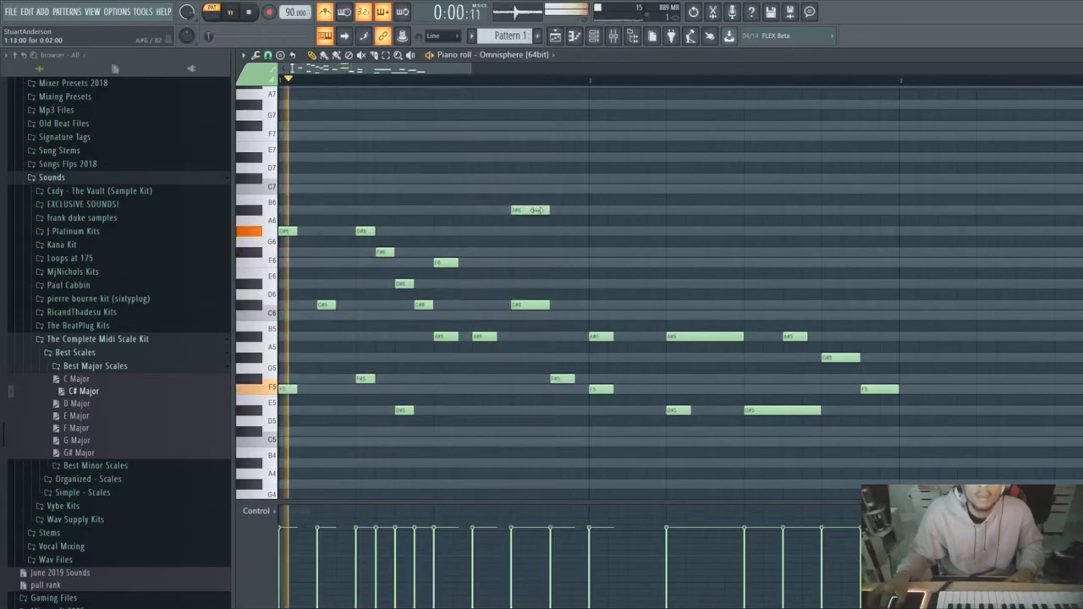
Add an F#6 in bar 2 that ends where the long A#5 starts.
click(668, 252)
drag(667, 253, 630, 252)
click(631, 210)
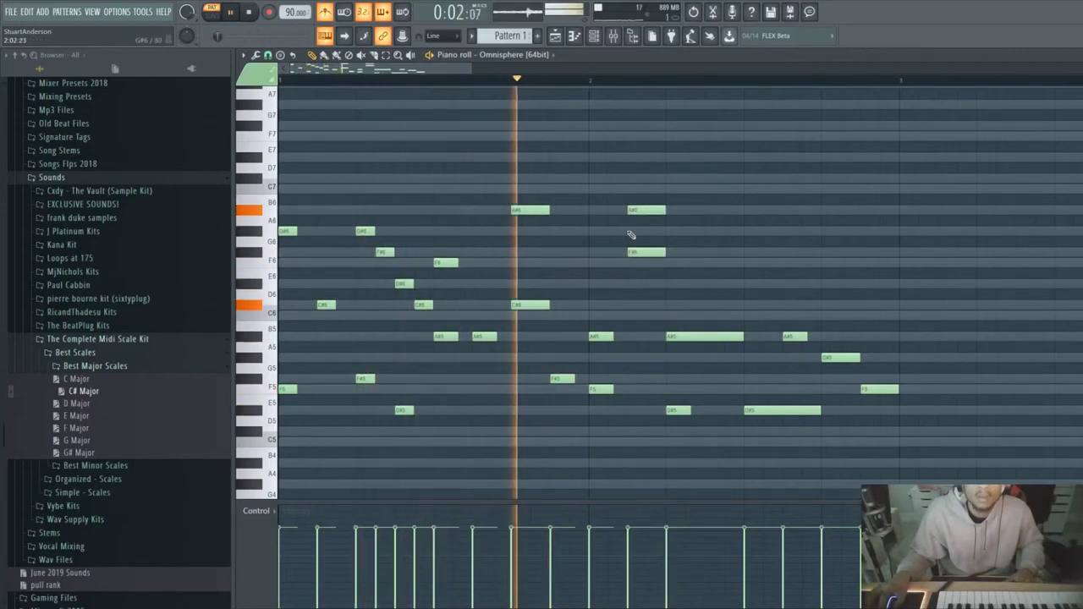
drag(631, 211, 631, 233)
key(space)
key(space)
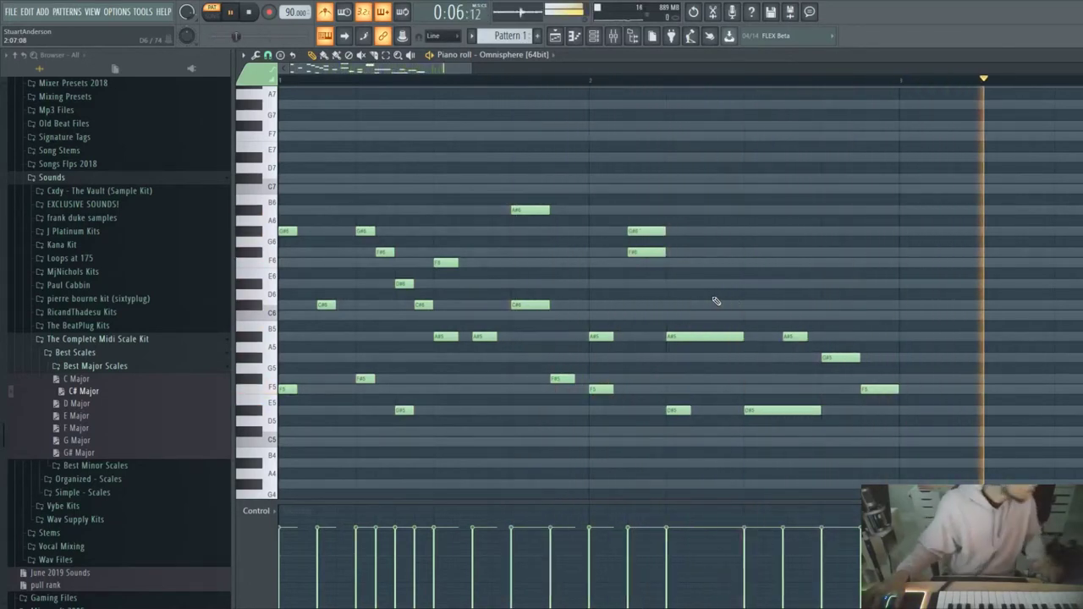
key(space)
right_click(631, 234)
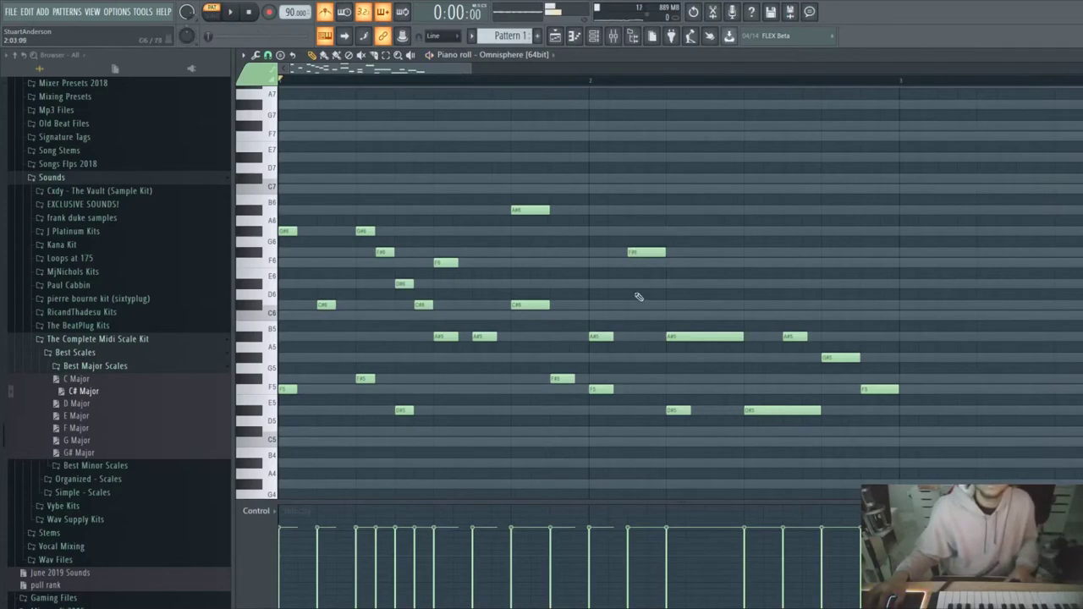
Add a C#6 beneath the F#6 in bar 2 and a short C#6 above the F#5 at the end of bar 1.
key(space)
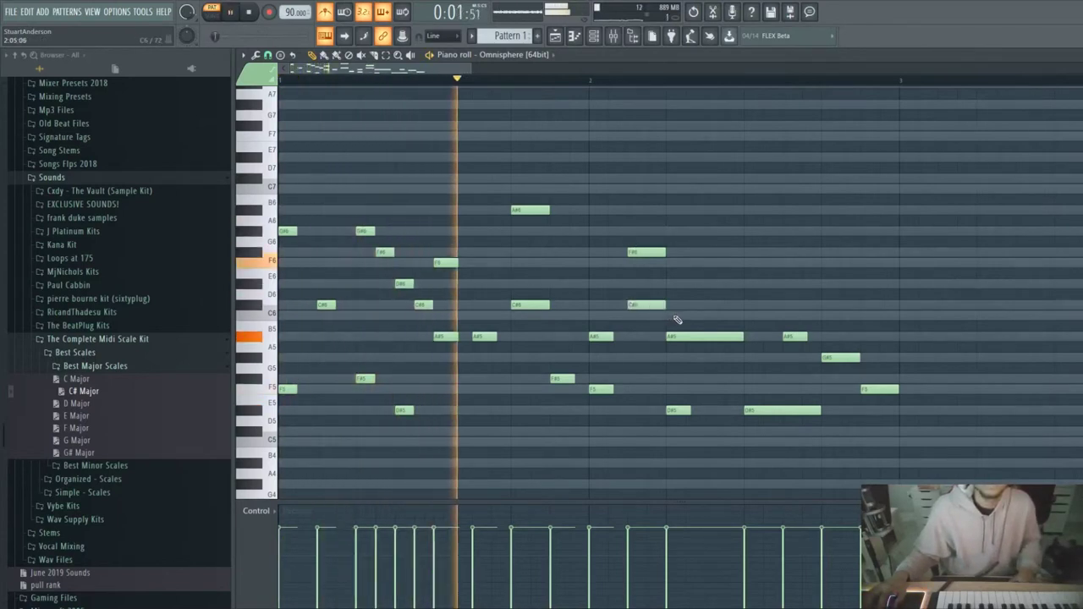
key(space)
key(space)
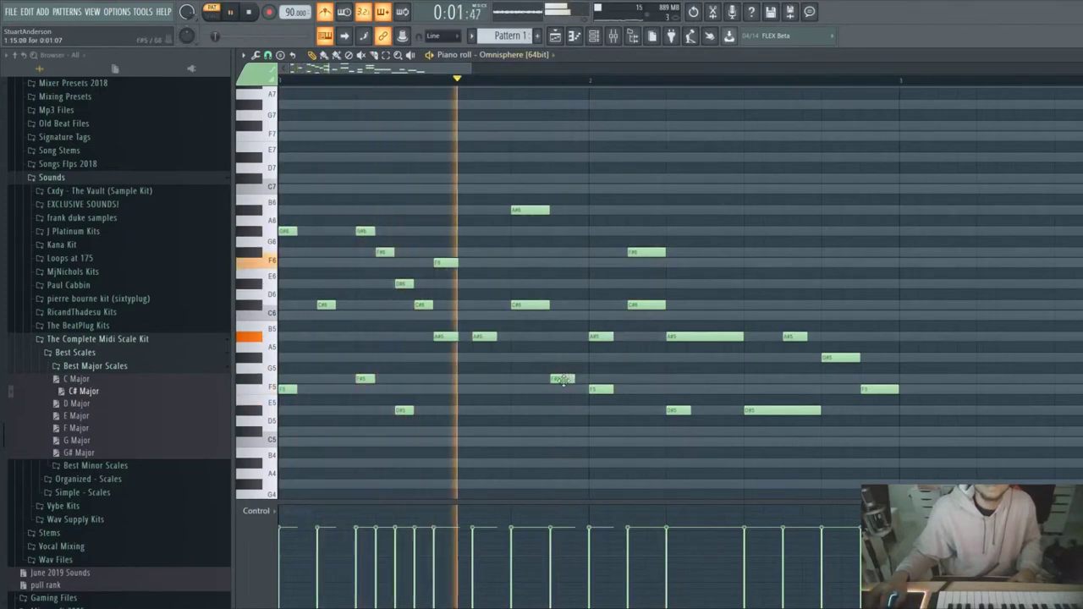
key(space)
key(space)
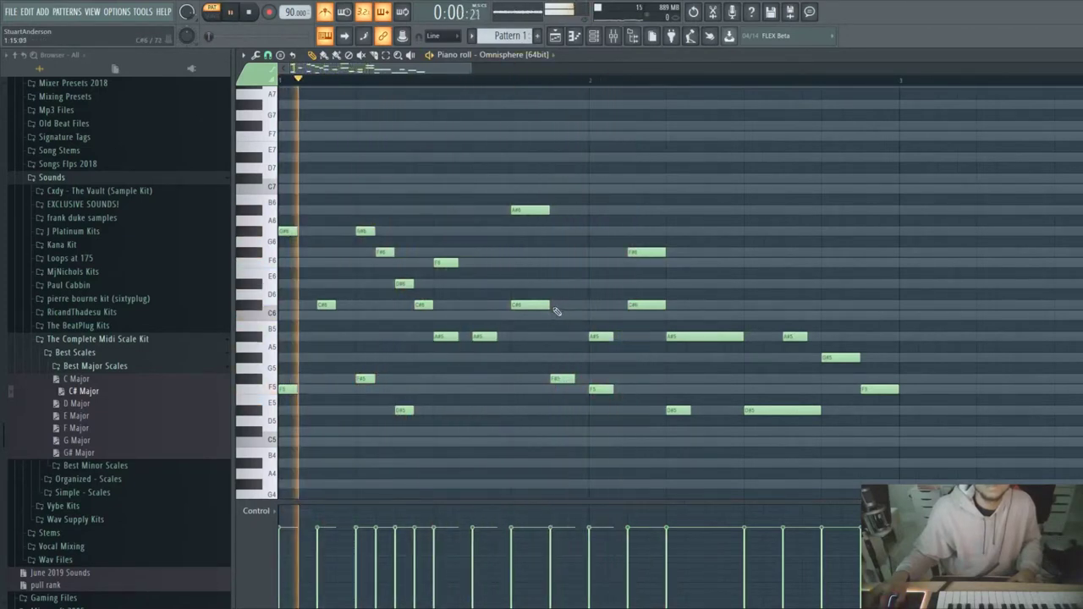
click(557, 306)
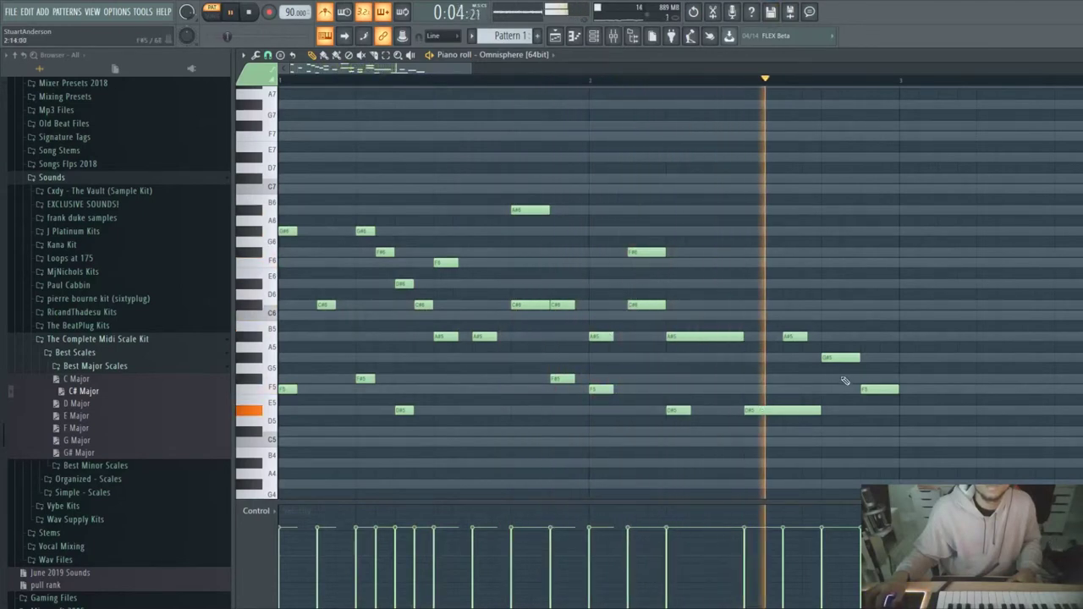
Harmonize the end of bar 2 with F6 above the short A#5, C5 beneath the G#5, and C#6 above the closing F5.
click(789, 262)
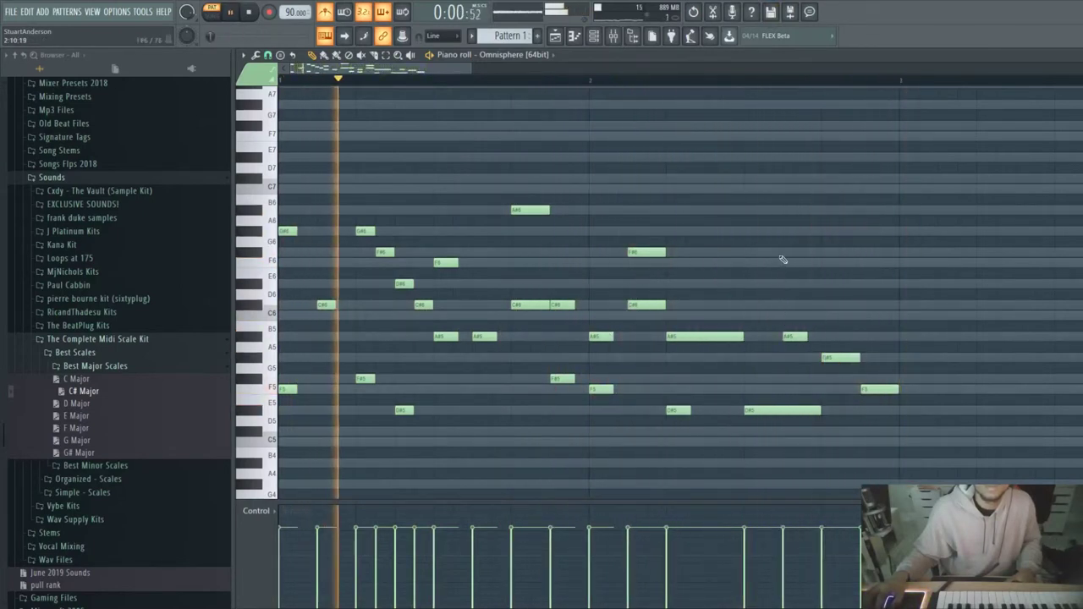
click(829, 441)
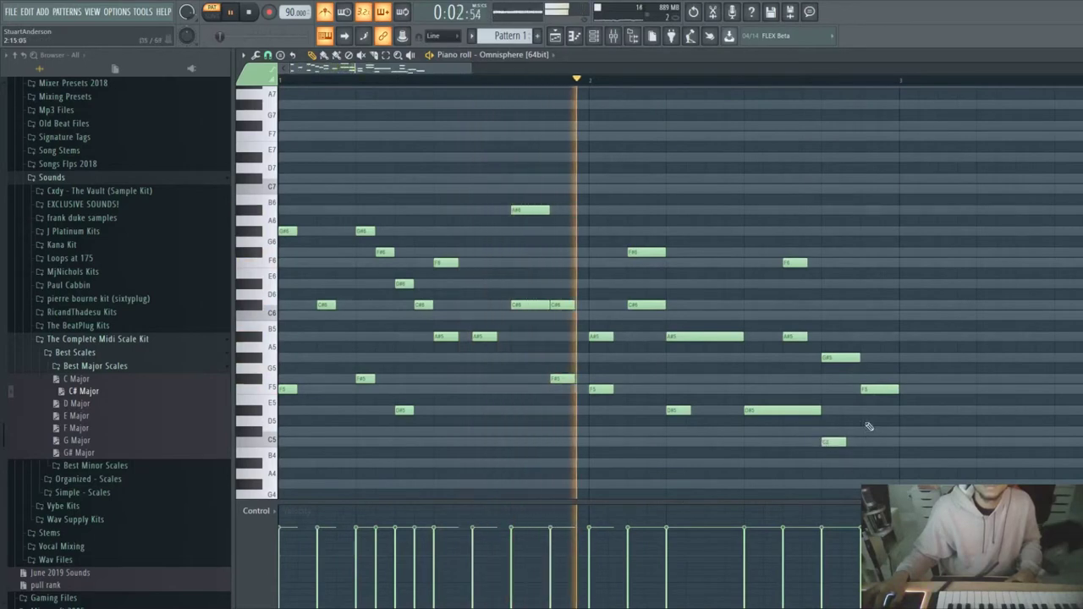
click(870, 304)
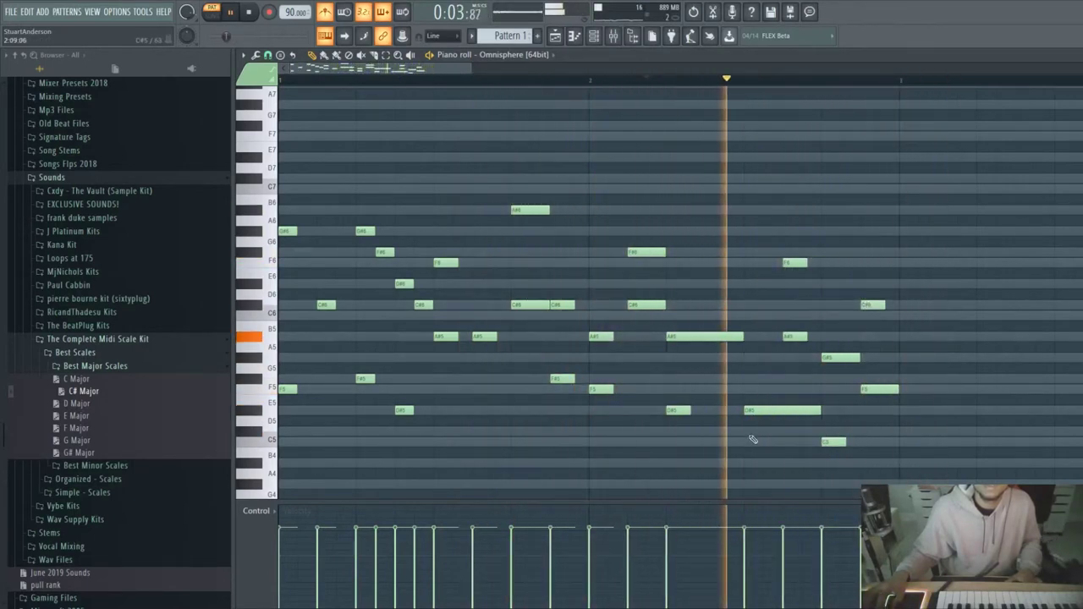
key(space)
key(space)
key(space)
key(space)
key(space)
key(space)
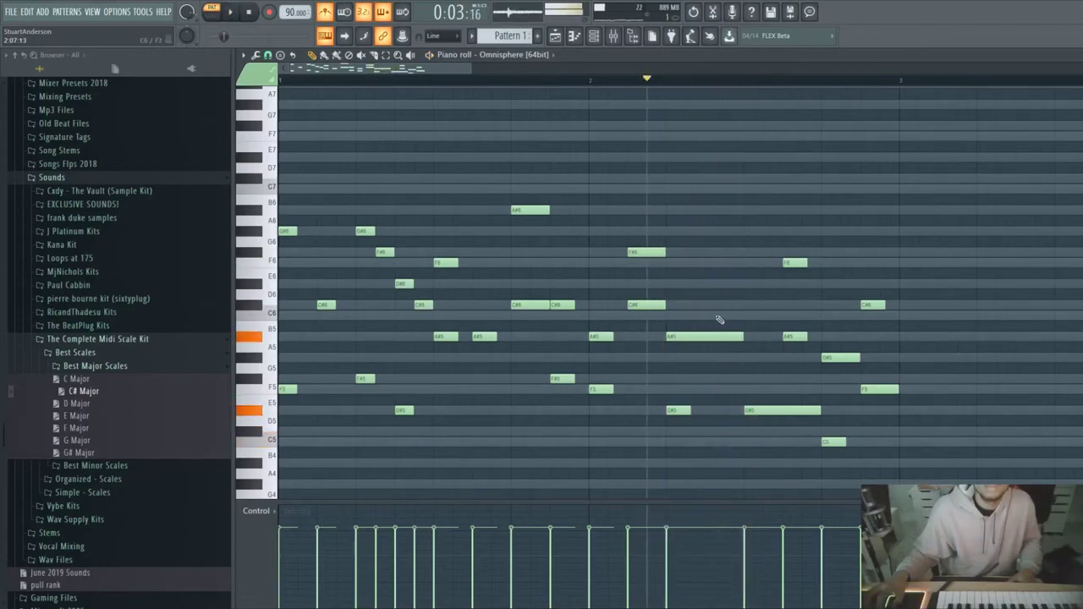
key(space)
Add a D#6 above the second half of the long A#5 and replace the C#6 over the closing F5 with a D#6.
click(707, 314)
key(space)
key(space)
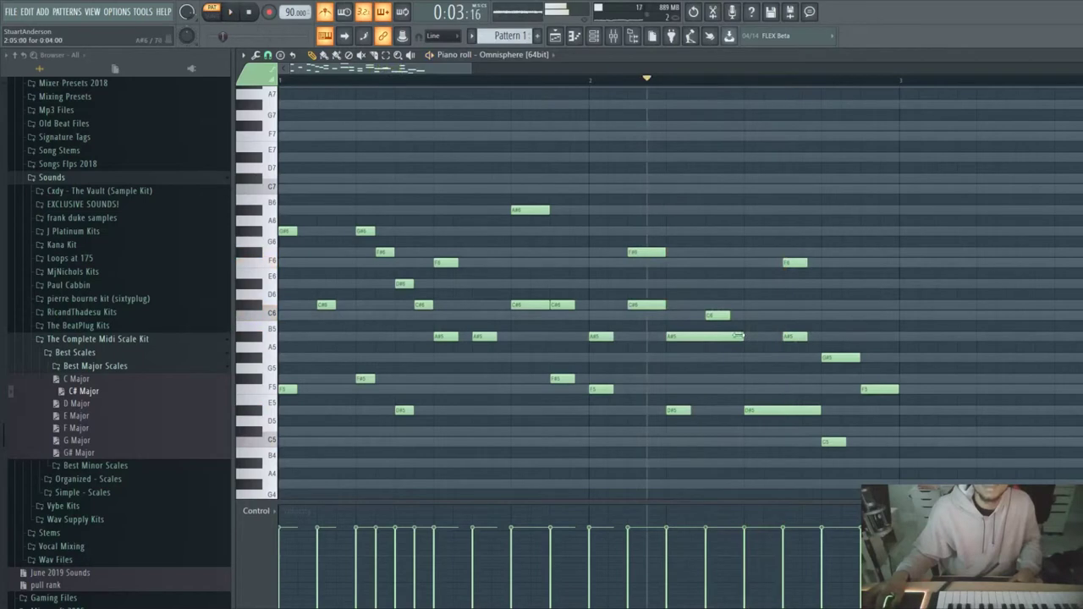
click(718, 283)
key(space)
key(space)
key(space)
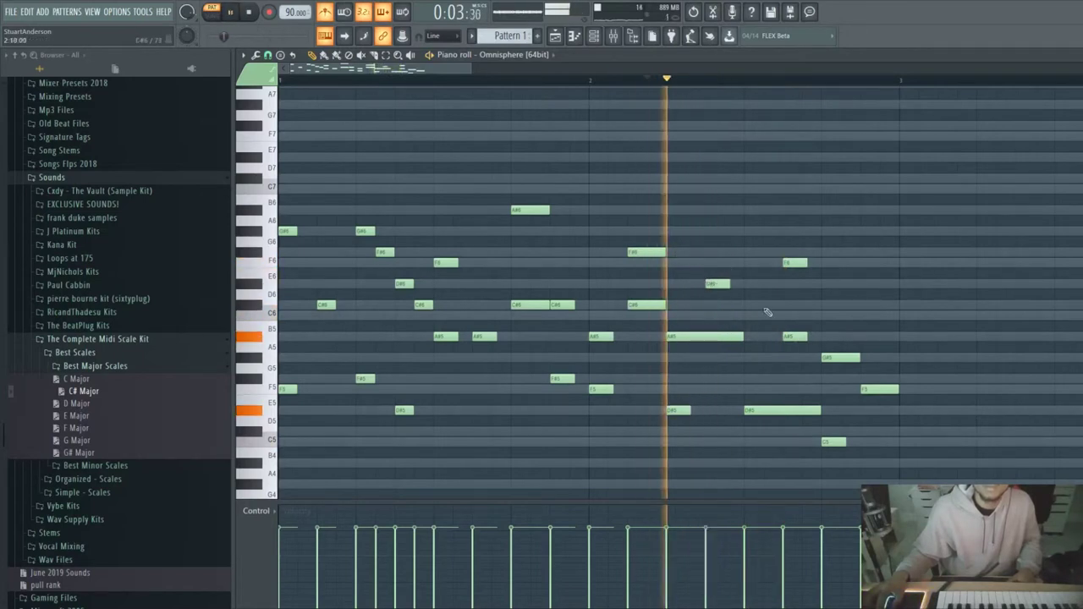
click(872, 285)
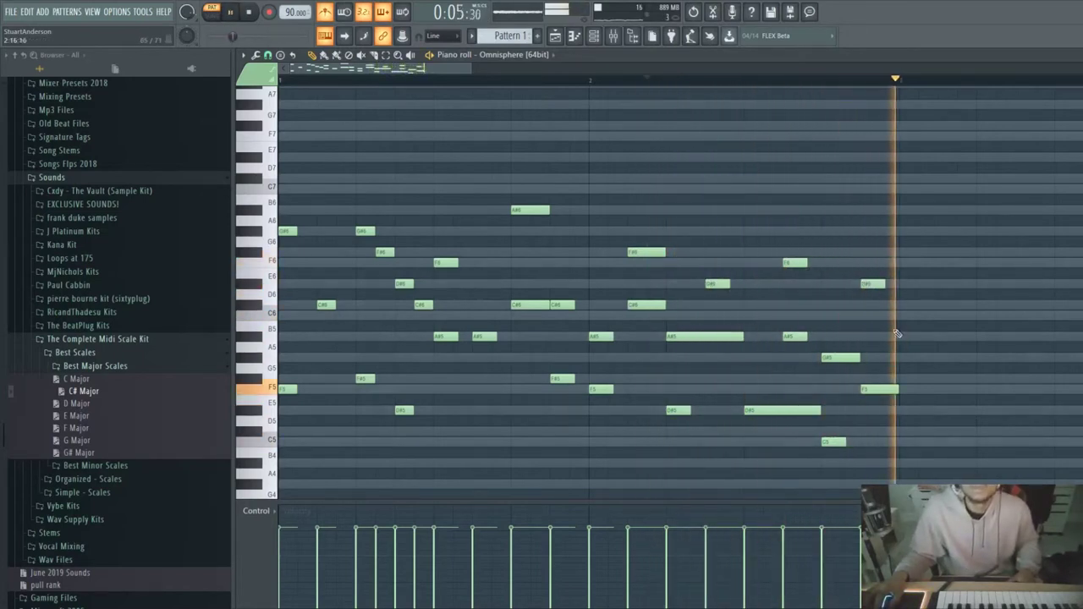
Duplicate the whole two-bar melody and place the copy at the start of bar 3.
key(ctrl+a)
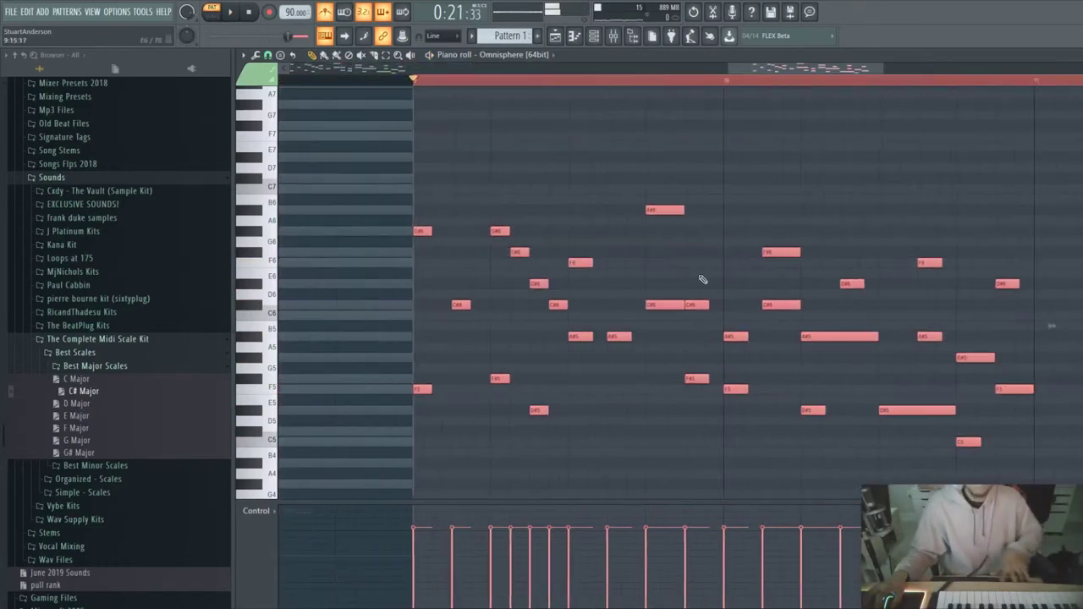
scroll(419, 85, down, 5)
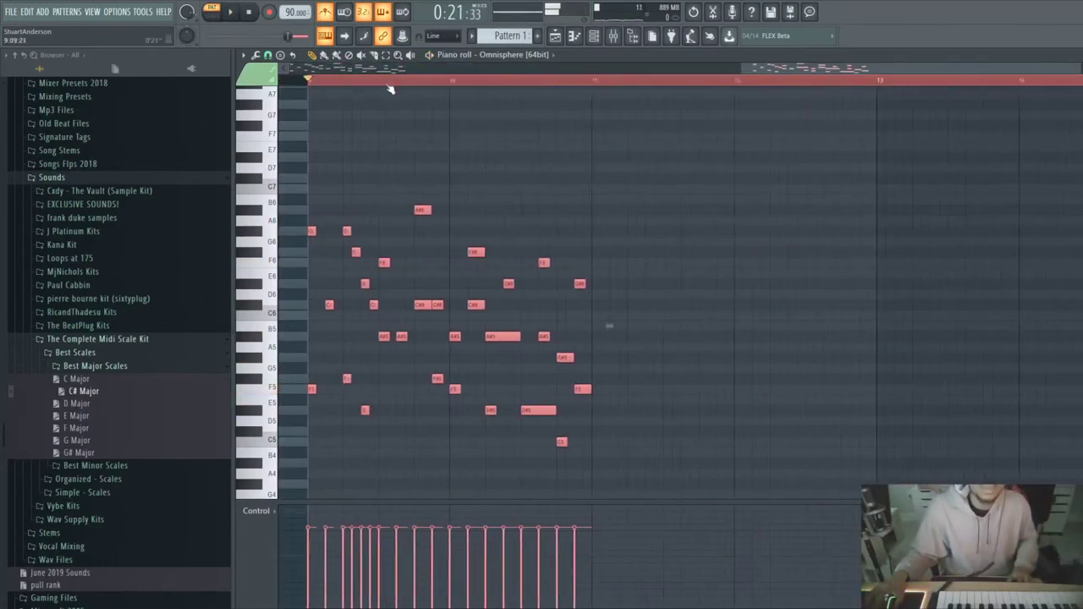
click(779, 81)
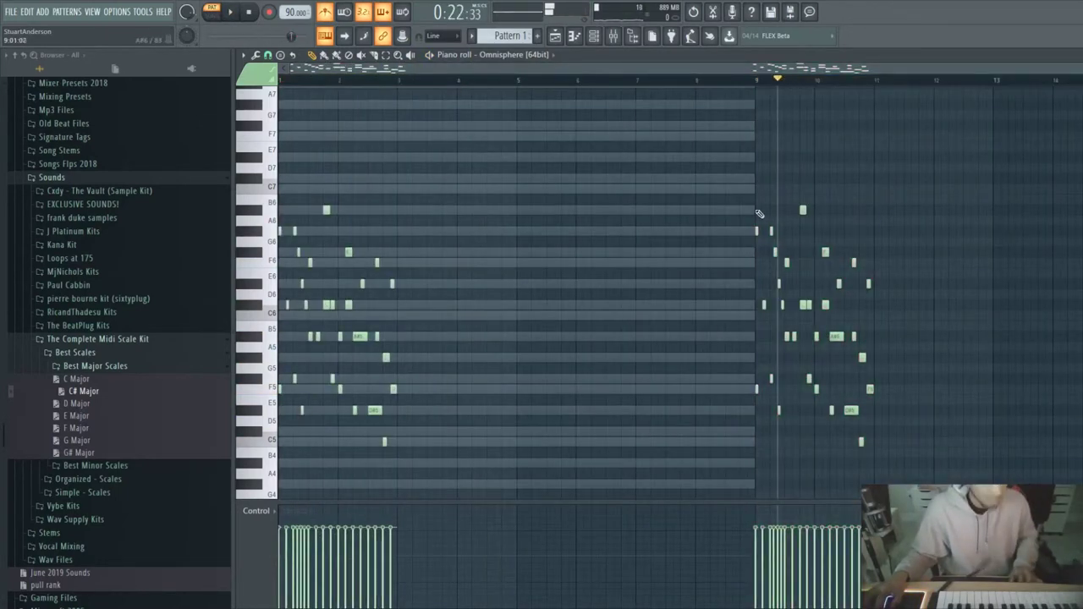
key(ctrl+z)
drag(801, 213, 441, 210)
key(space)
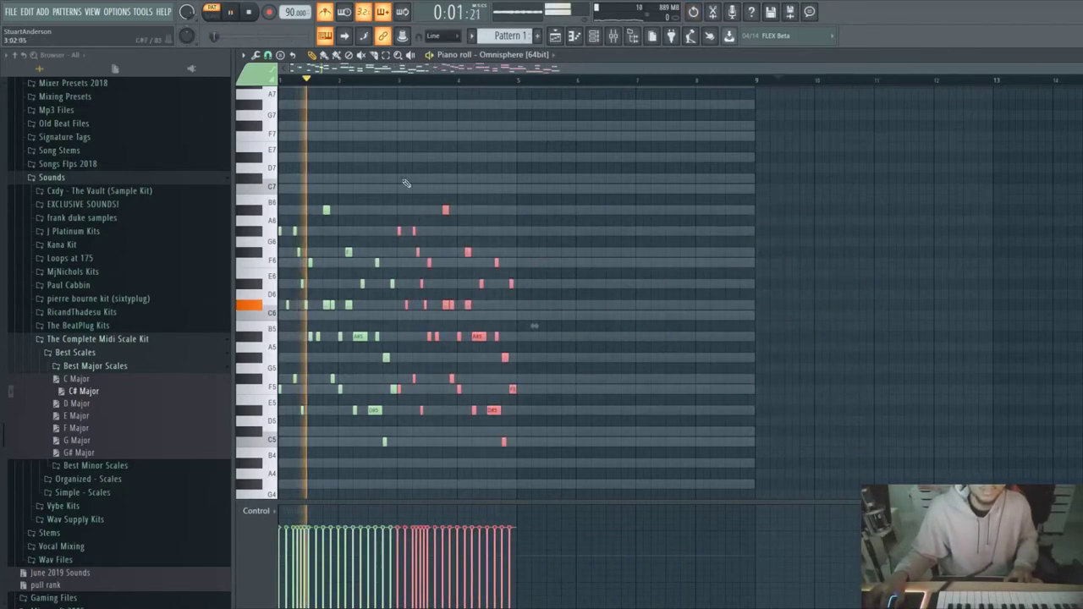
Add high C#7 and D#7 accent notes to the duplicated phrase in bar 4.
click(312, 96)
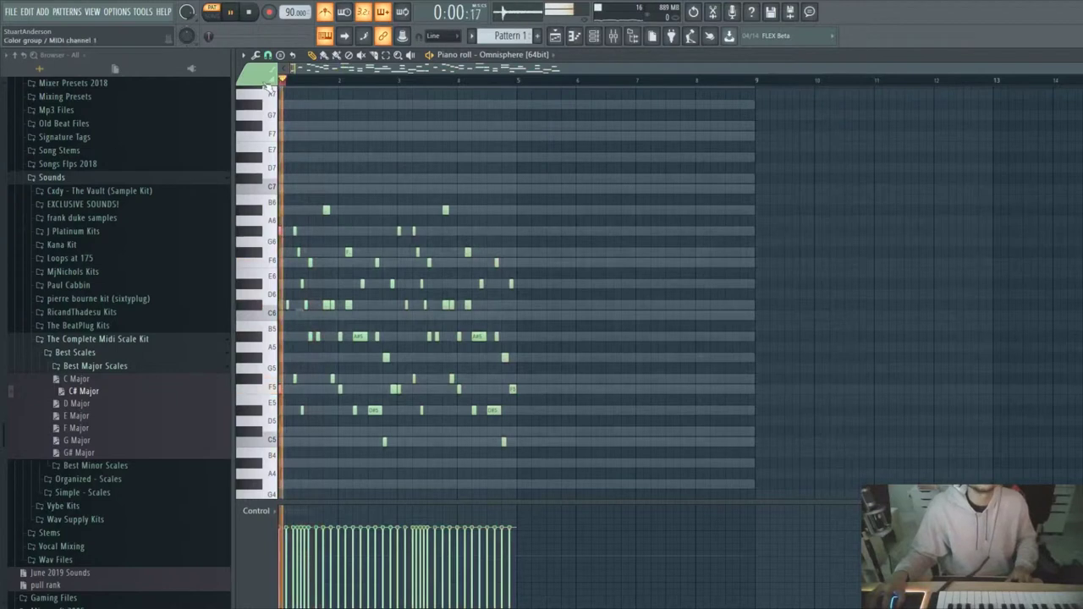
key(space)
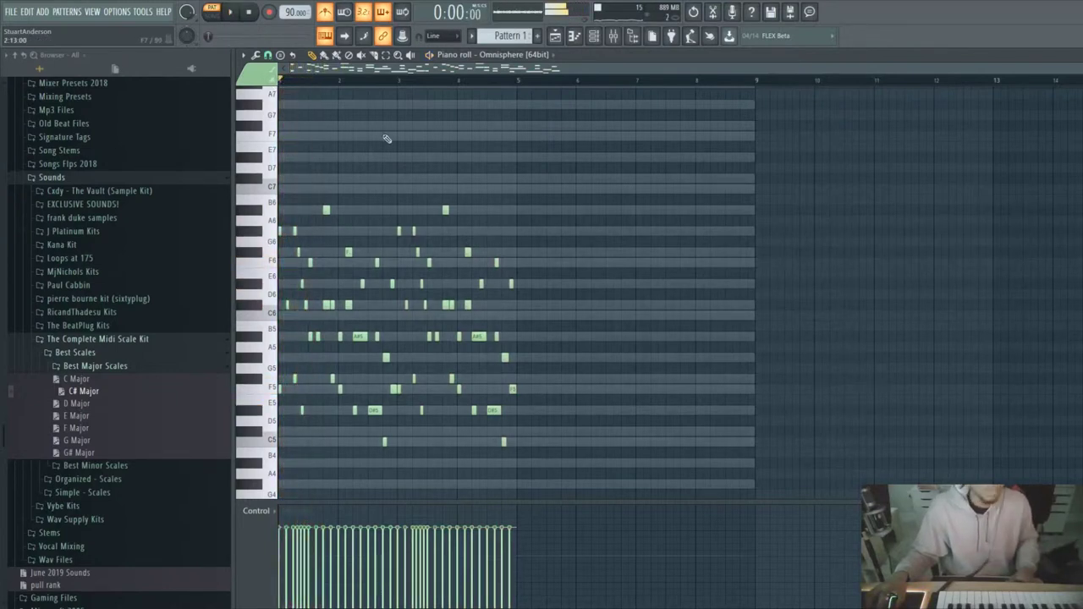
key(space)
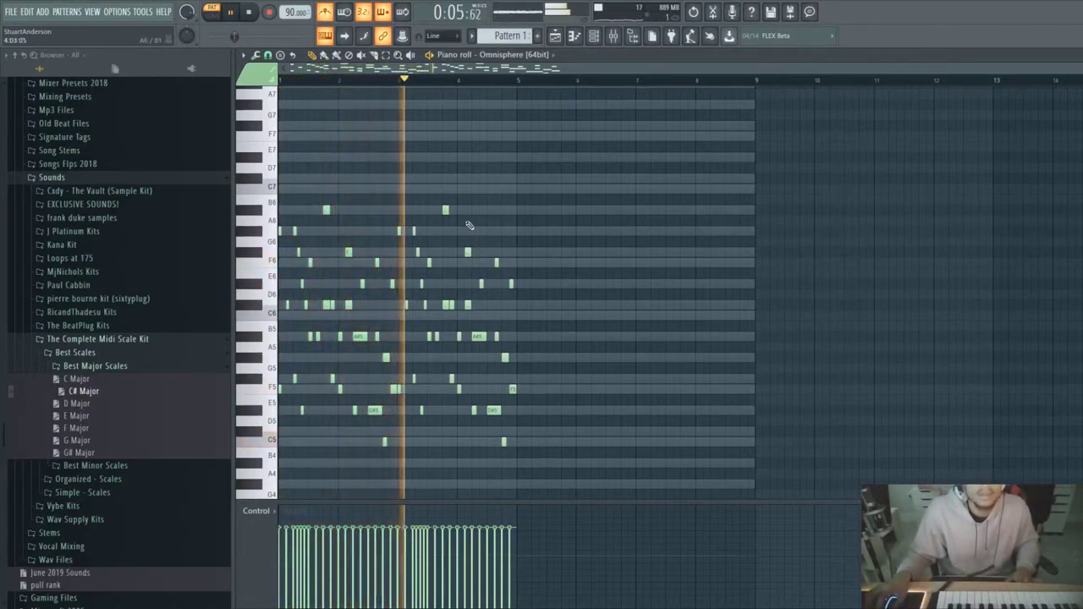
click(489, 158)
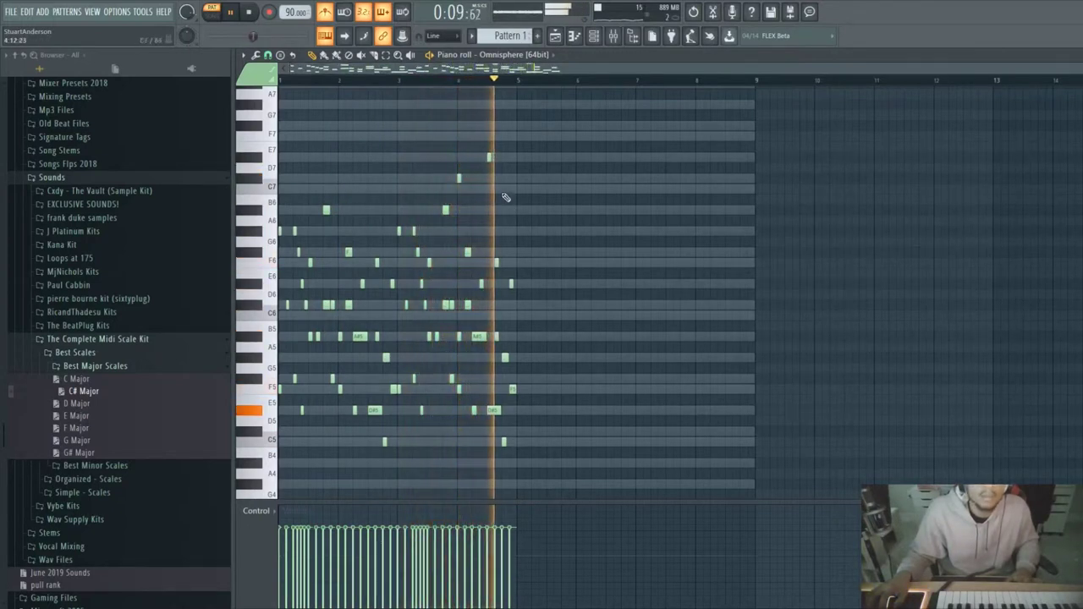
Load the "key - cards" patch in the second Omnisphere instance and close the plugin window.
key(space)
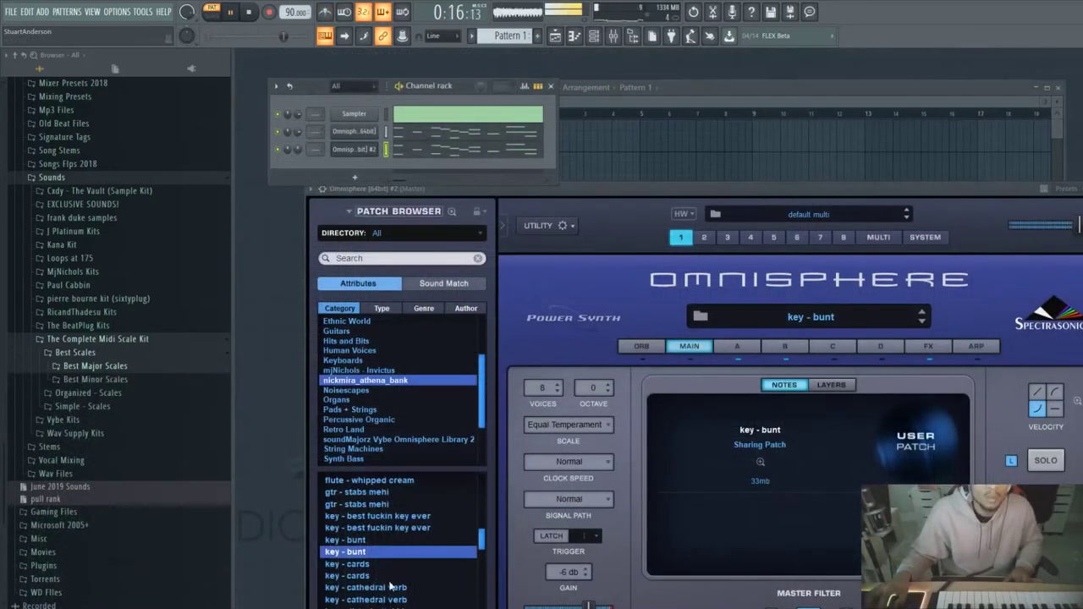
click(373, 576)
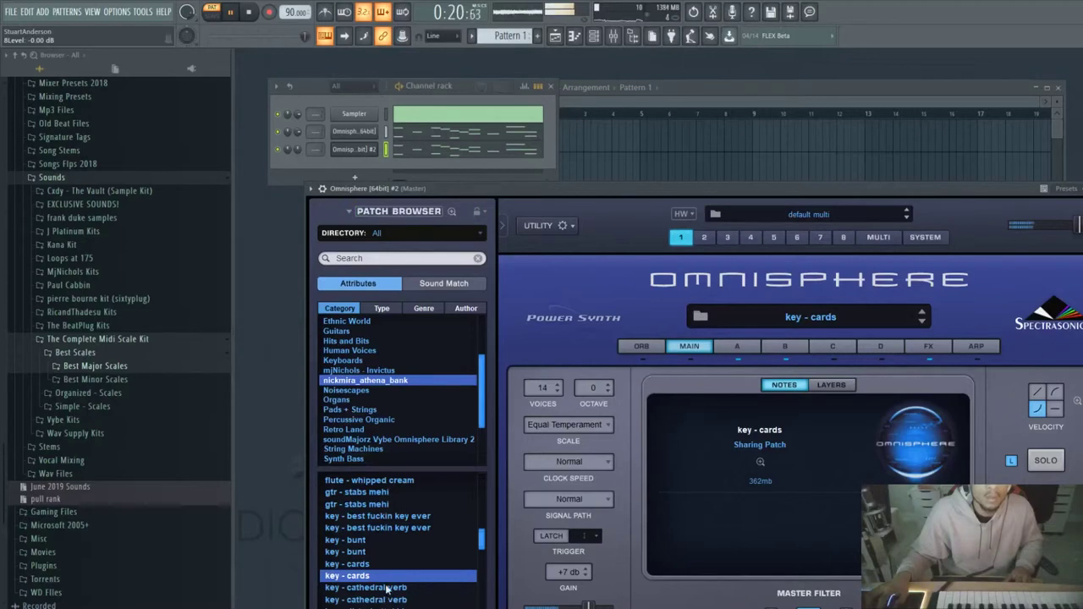
key(Escape)
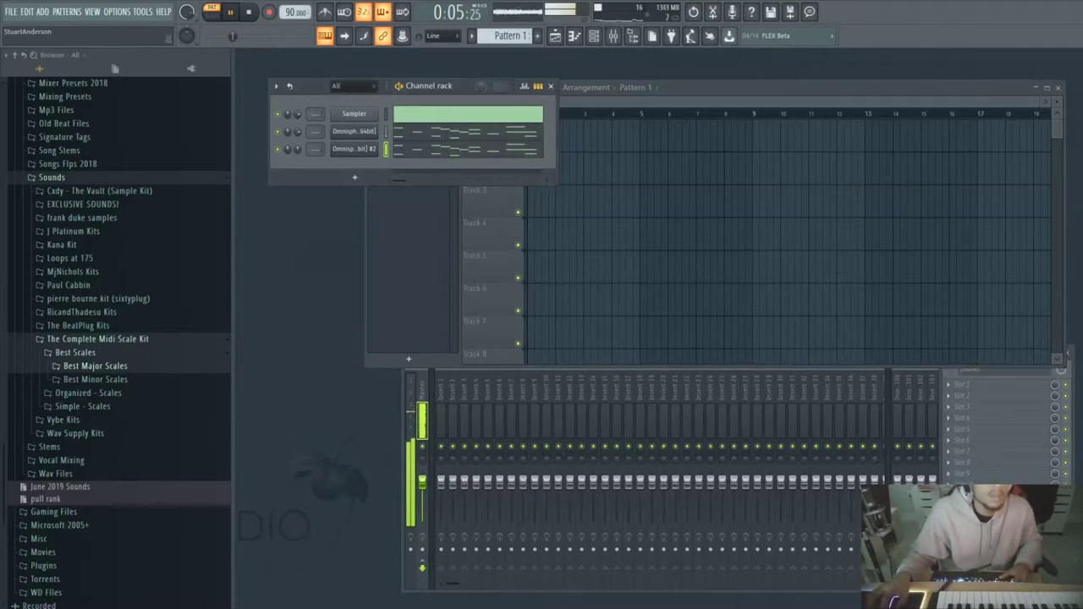
Expand the Vybe Kits sounds down to the Hihat folder of Appreciation Kit 6.
click(224, 179)
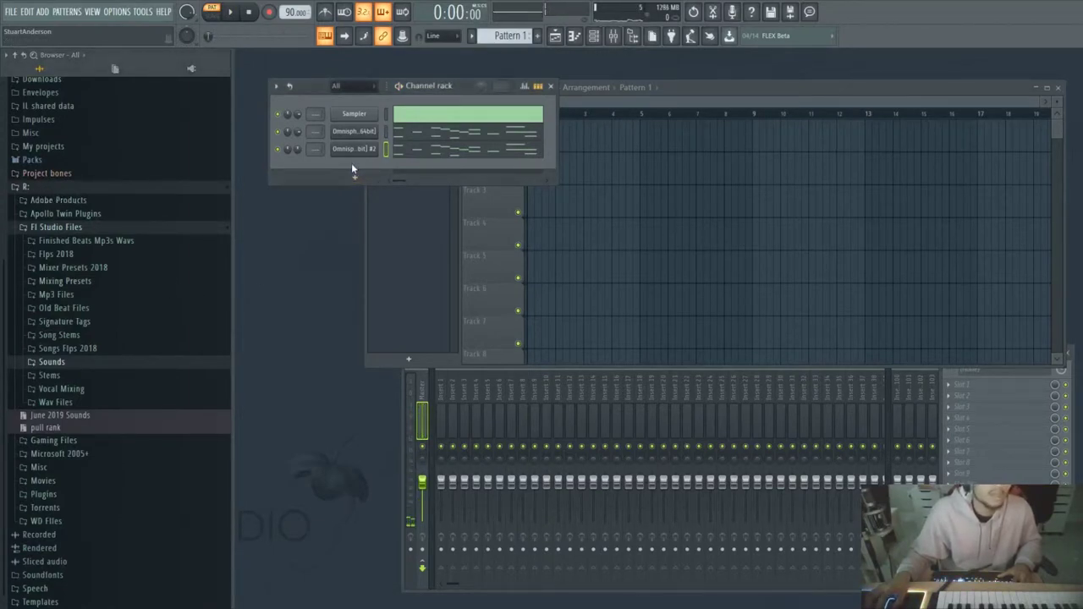
key(space)
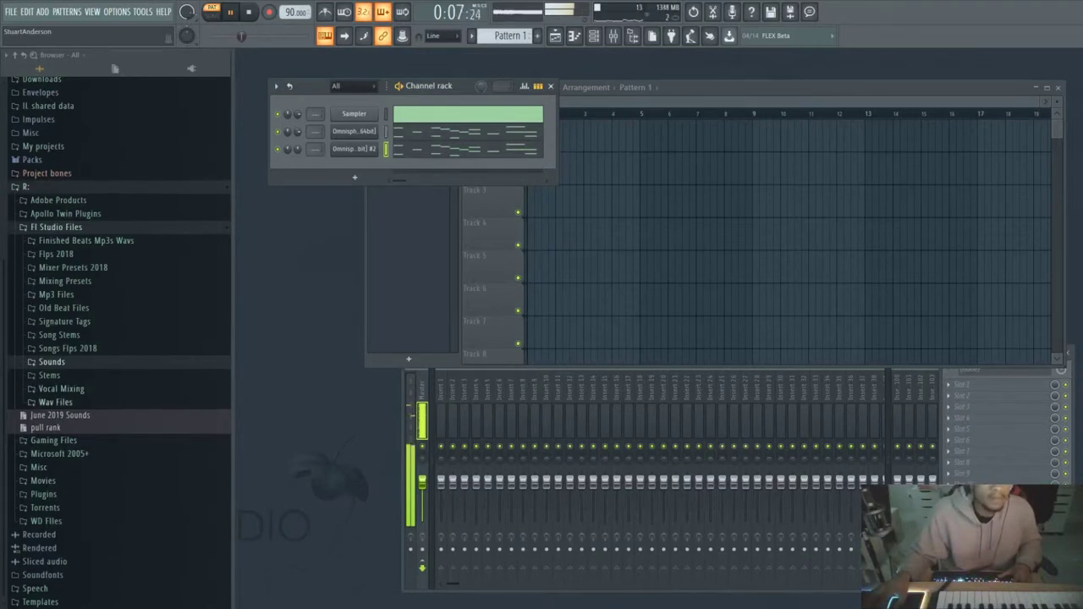
click(52, 361)
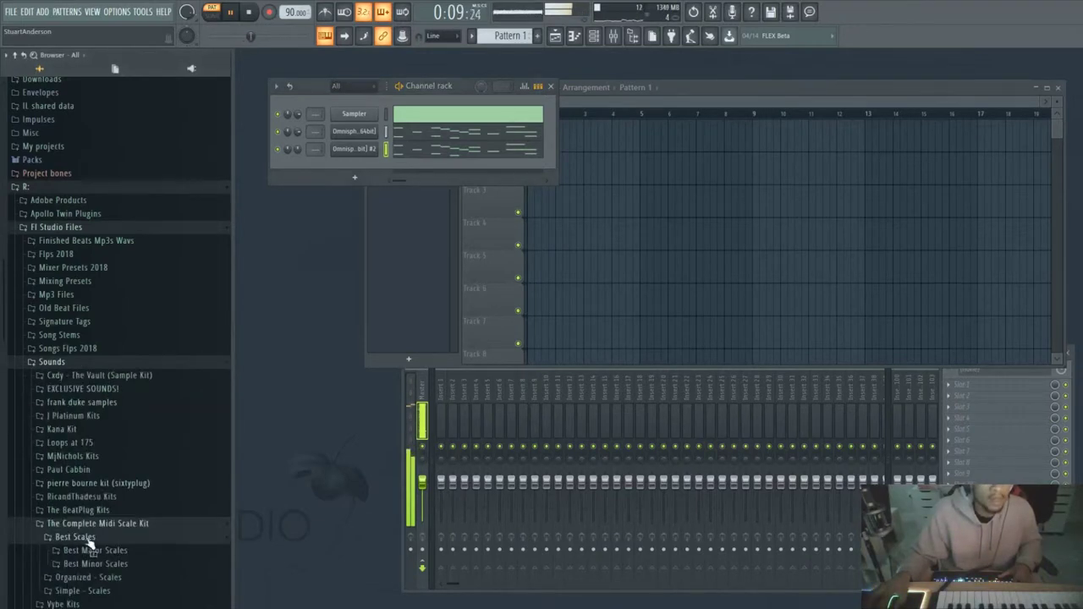
scroll(80, 474, down, 5)
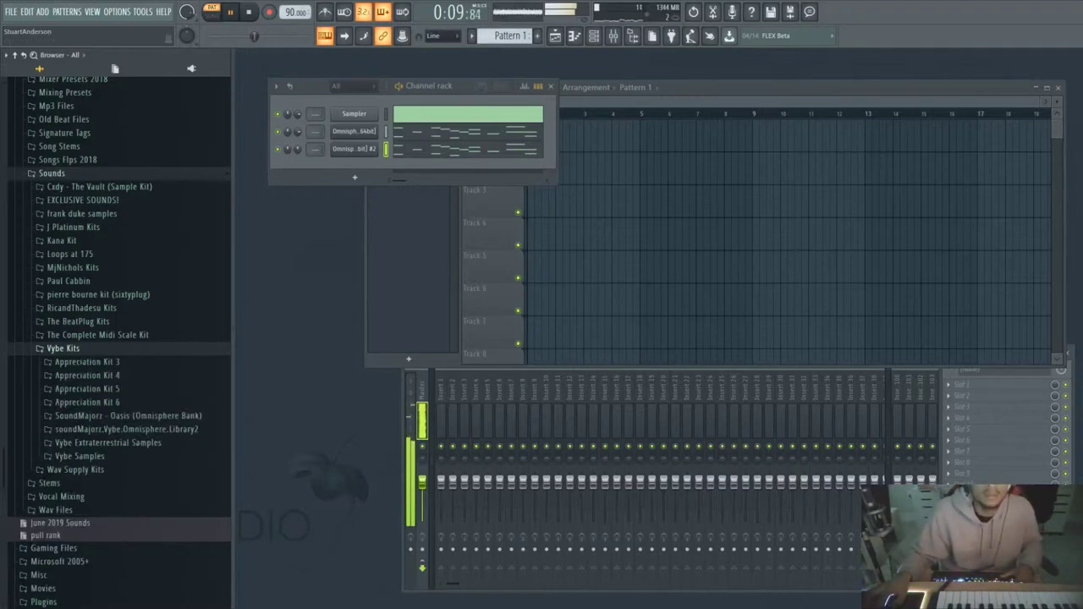
click(85, 402)
click(73, 456)
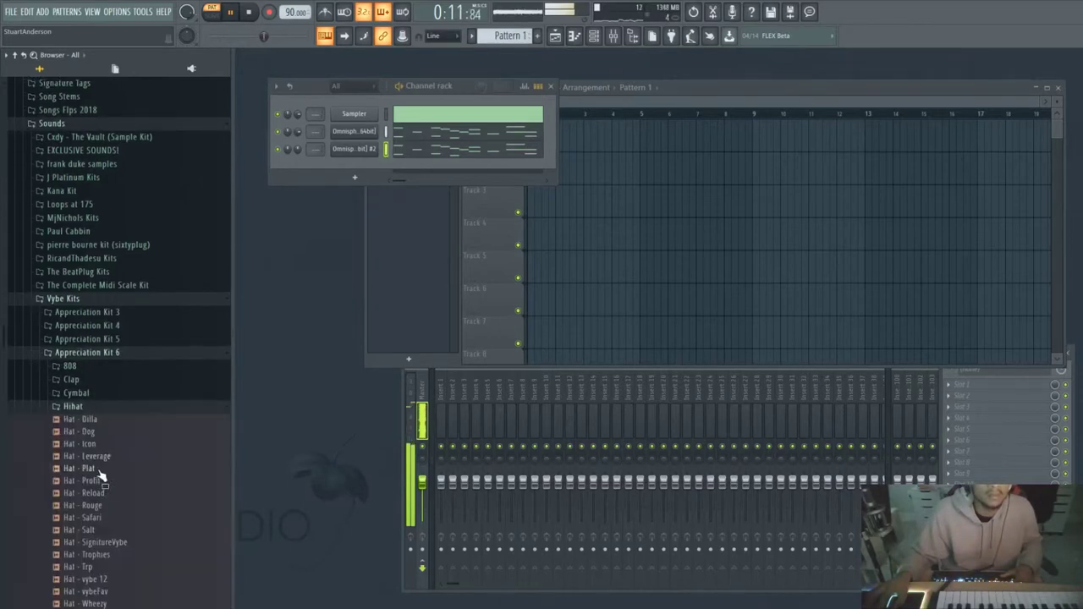
Add the Hat - Plat sample as a new channel with a hit on every second step.
click(84, 469)
click(93, 469)
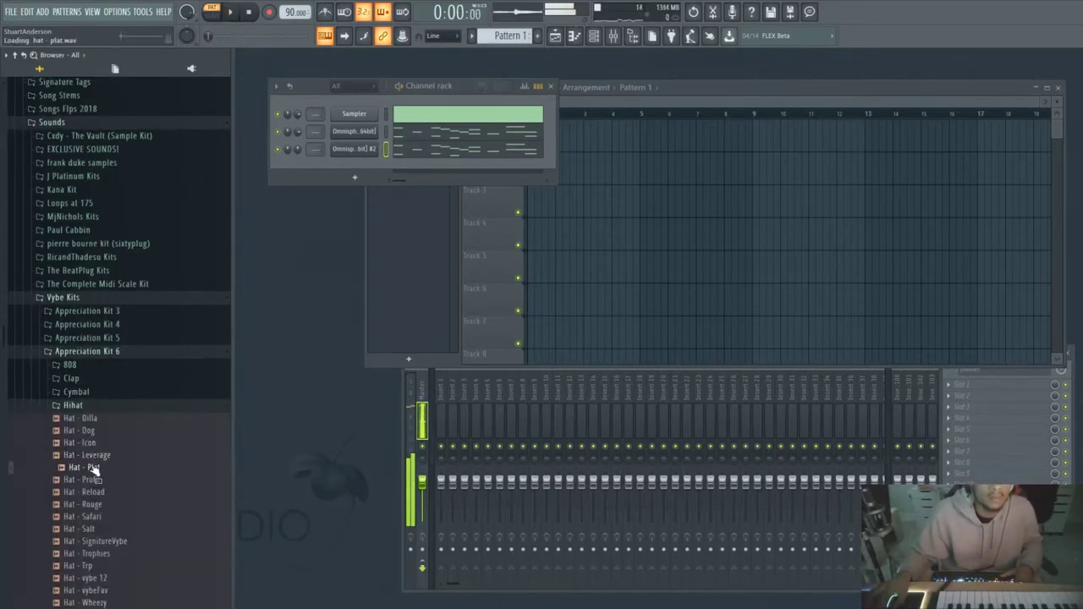
drag(343, 172, 346, 175)
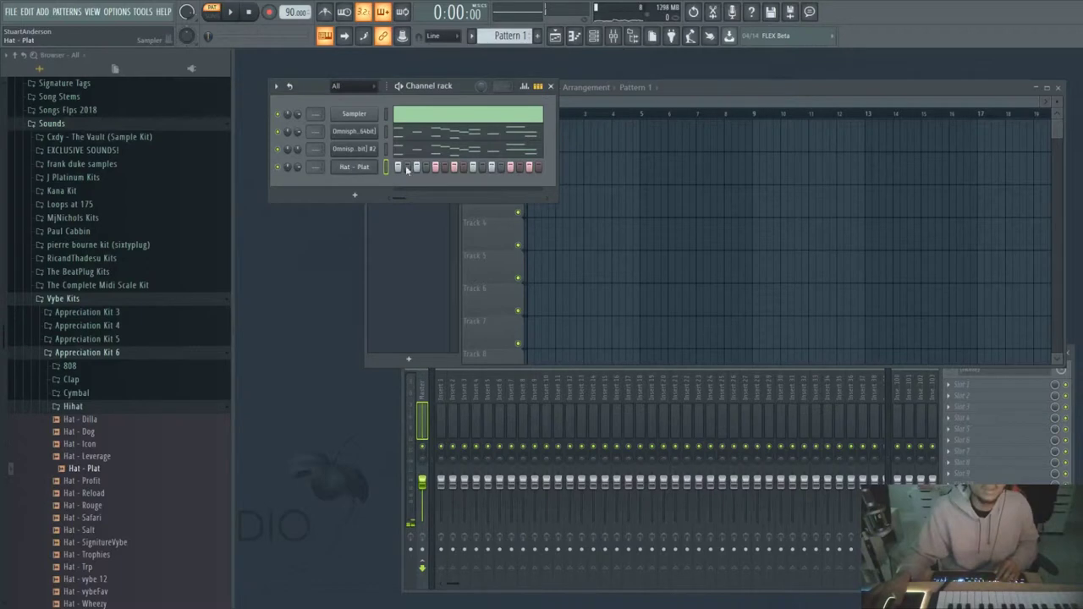
Create Pattern 2 and place its clip on Track 2, with Pattern 1 on Track 1, both starting at bar 1.
key(F7)
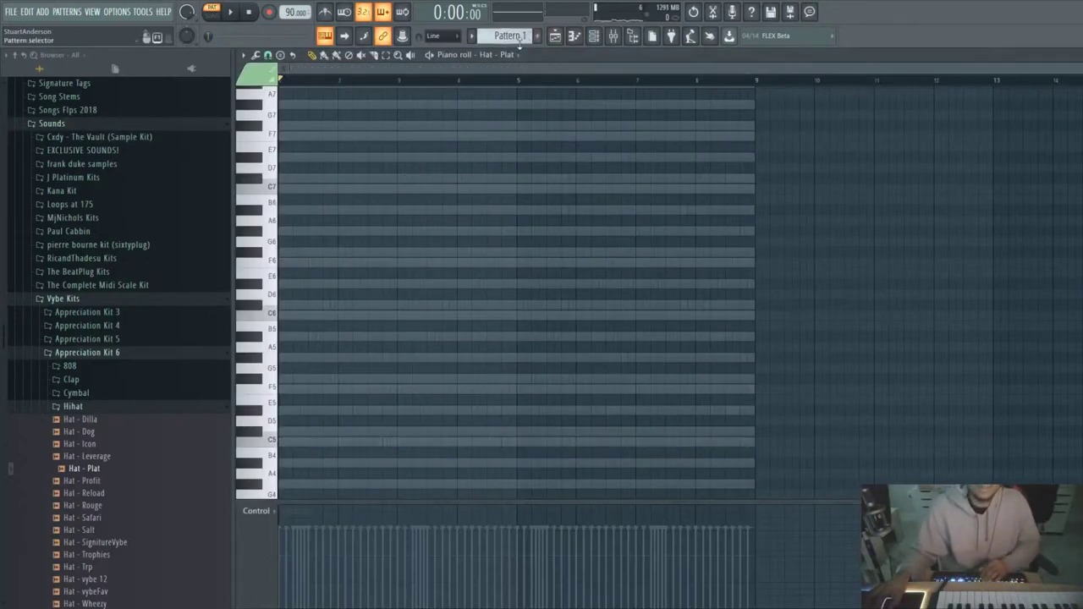
click(536, 35)
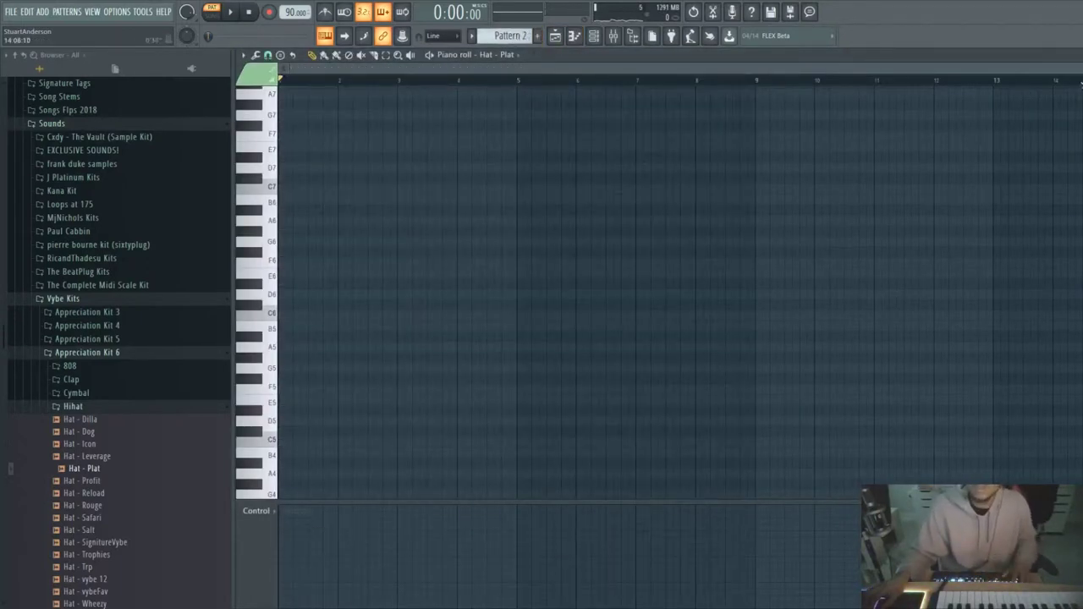
key(F7)
click(602, 136)
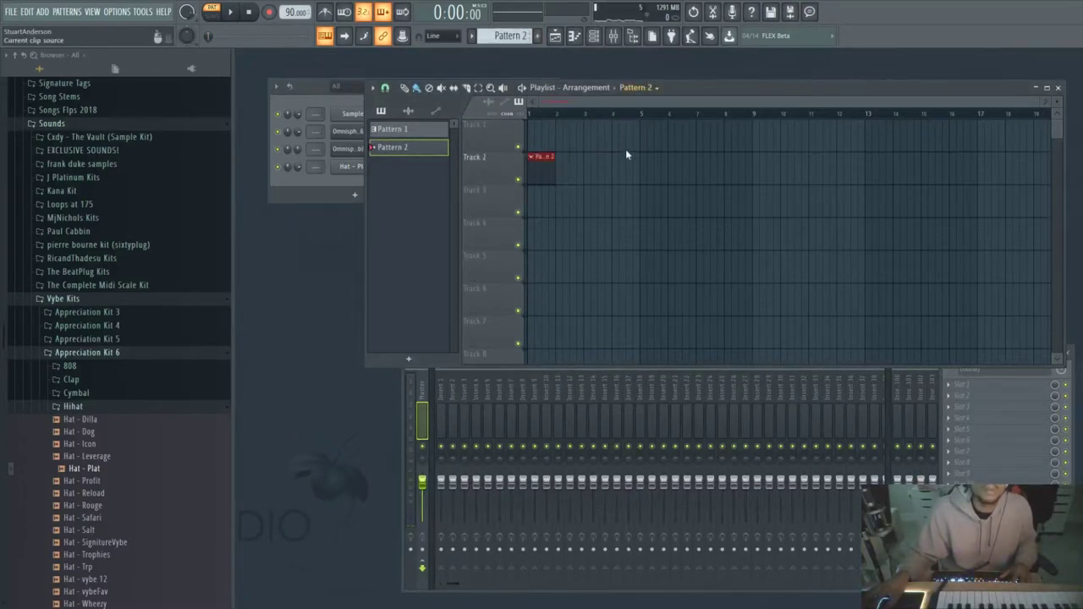
key(ctrl+z)
click(541, 135)
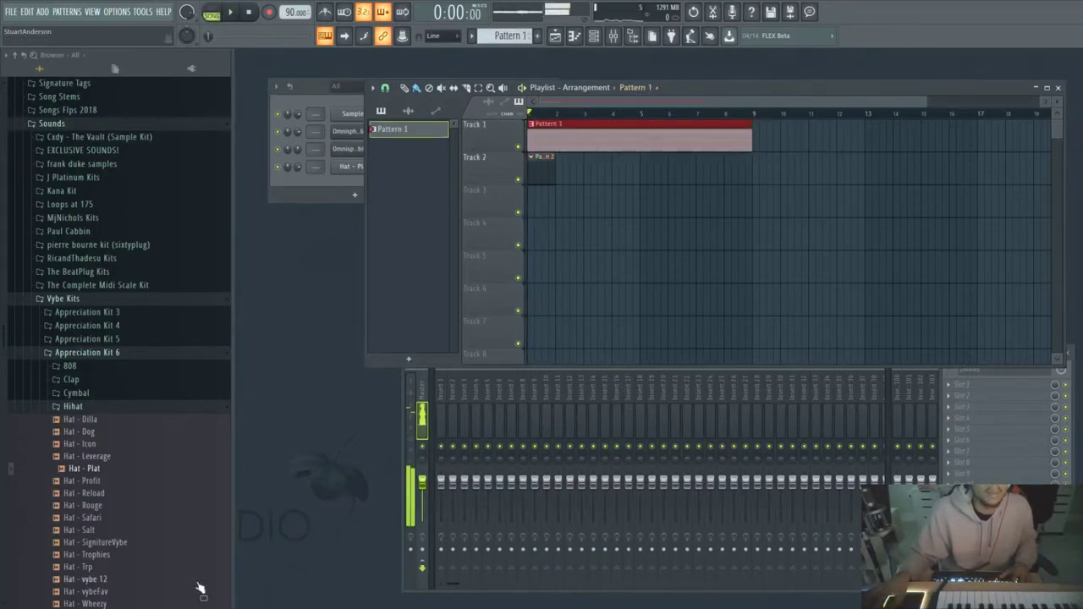
Add the Hat - Salt sample as a channel with a hit on every second step and delete the Hat - Plat channel.
click(90, 530)
click(108, 543)
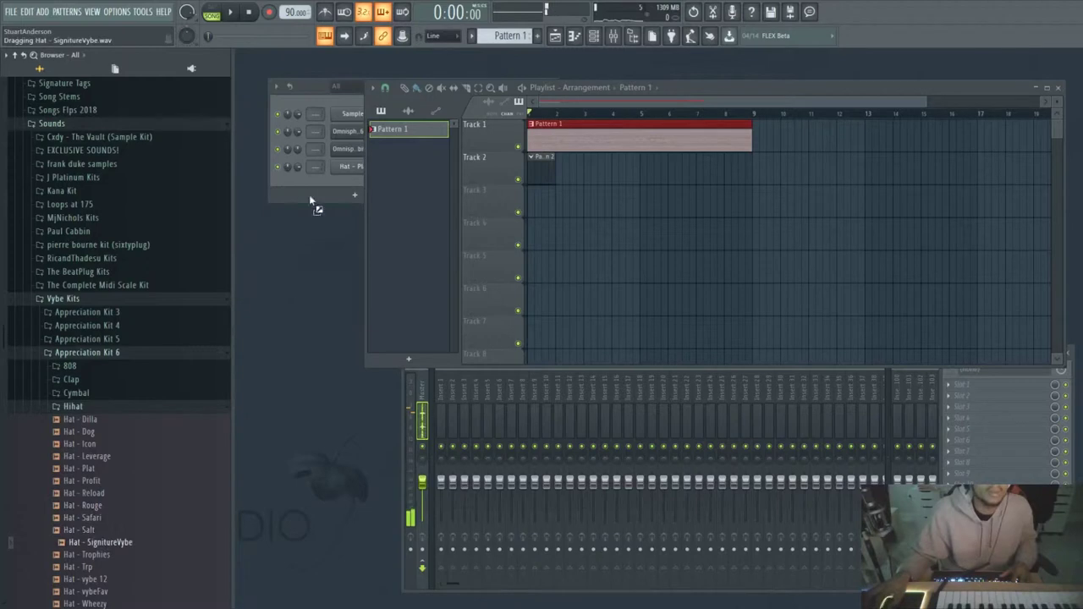
click(91, 531)
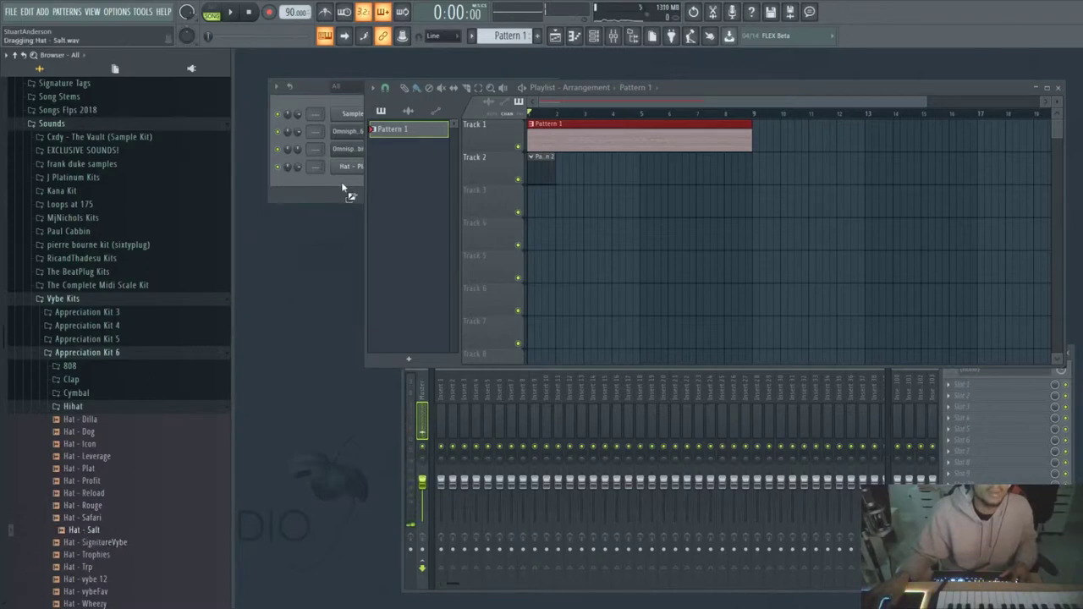
drag(343, 188, 346, 184)
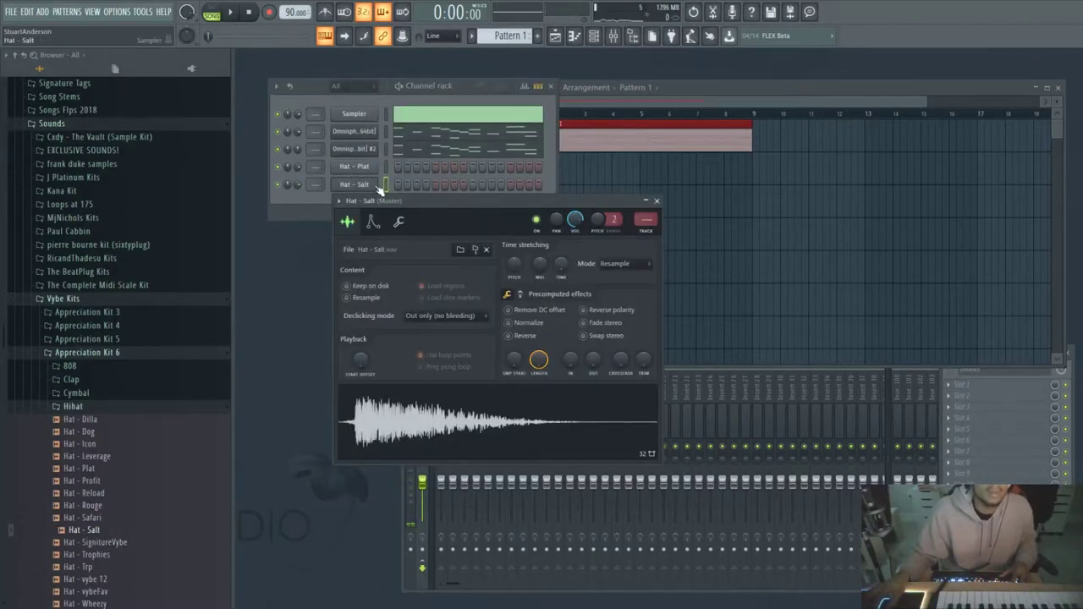
click(379, 190)
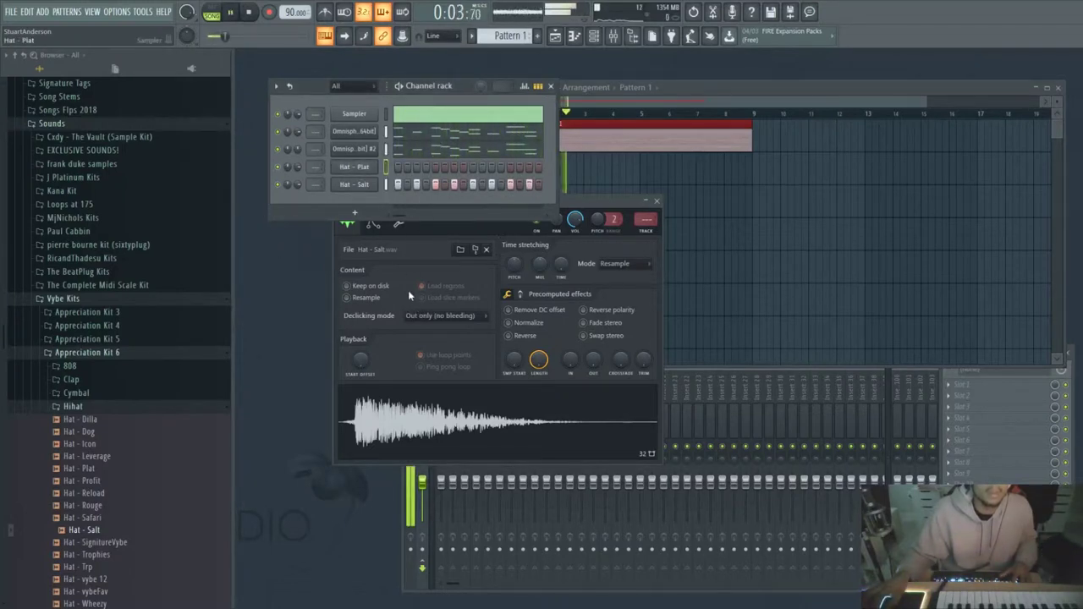
key(alt+Delete)
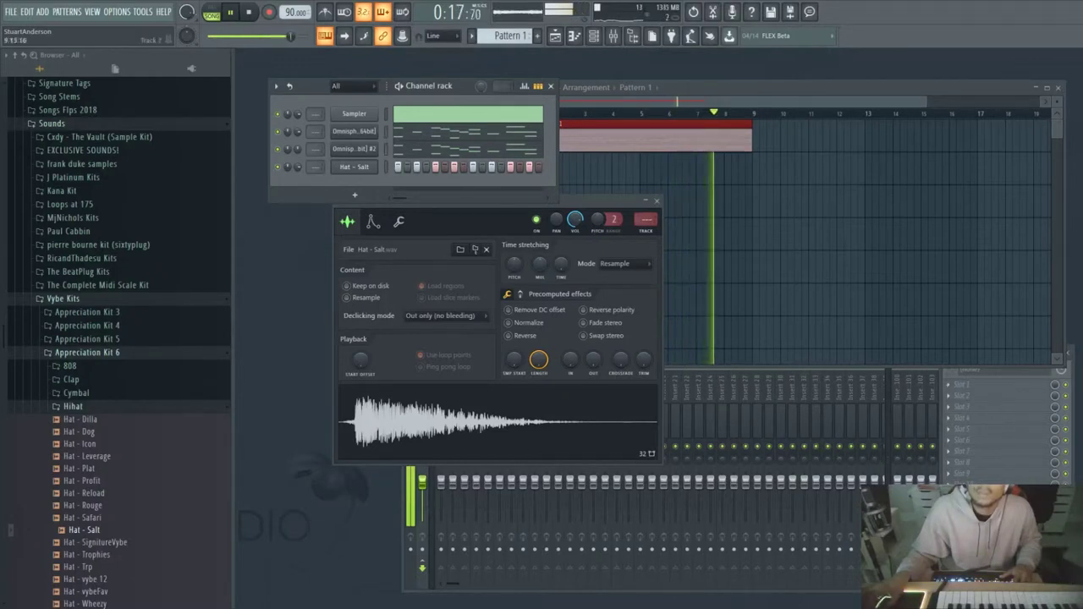
click(550, 122)
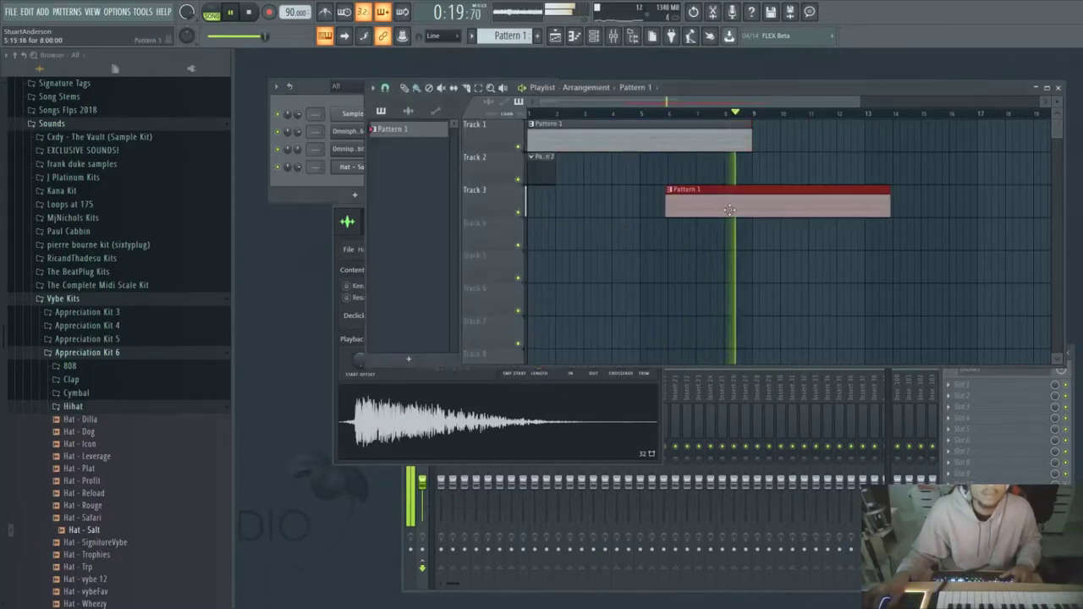
key(space)
key(space)
key(space)
Switch to Pattern 2 and program the Hat - Salt channel with a hit on every second step.
click(288, 174)
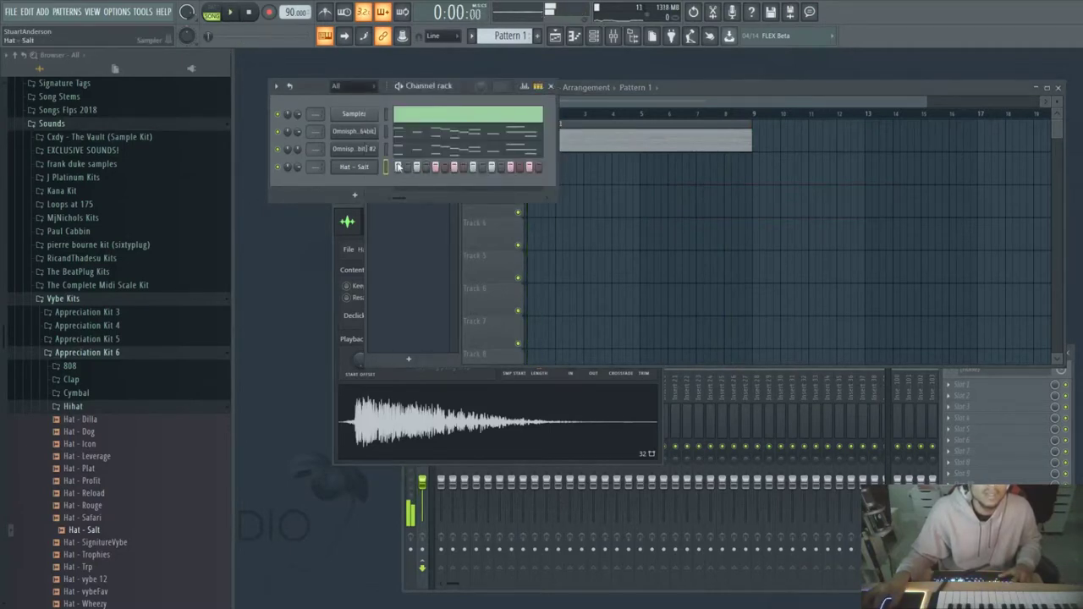
key(Delete)
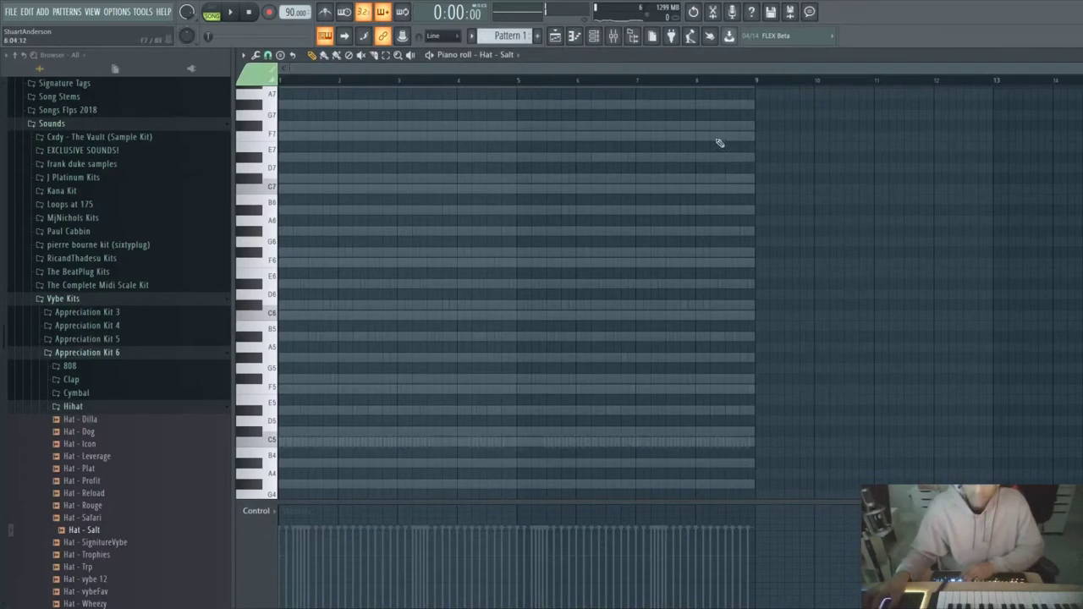
key(Escape)
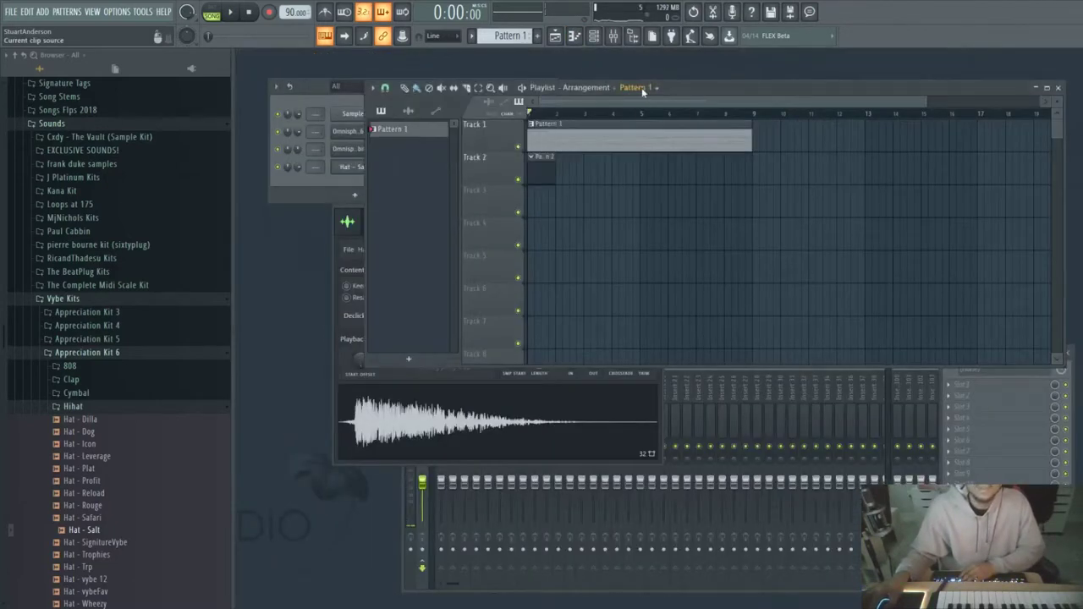
key(F4)
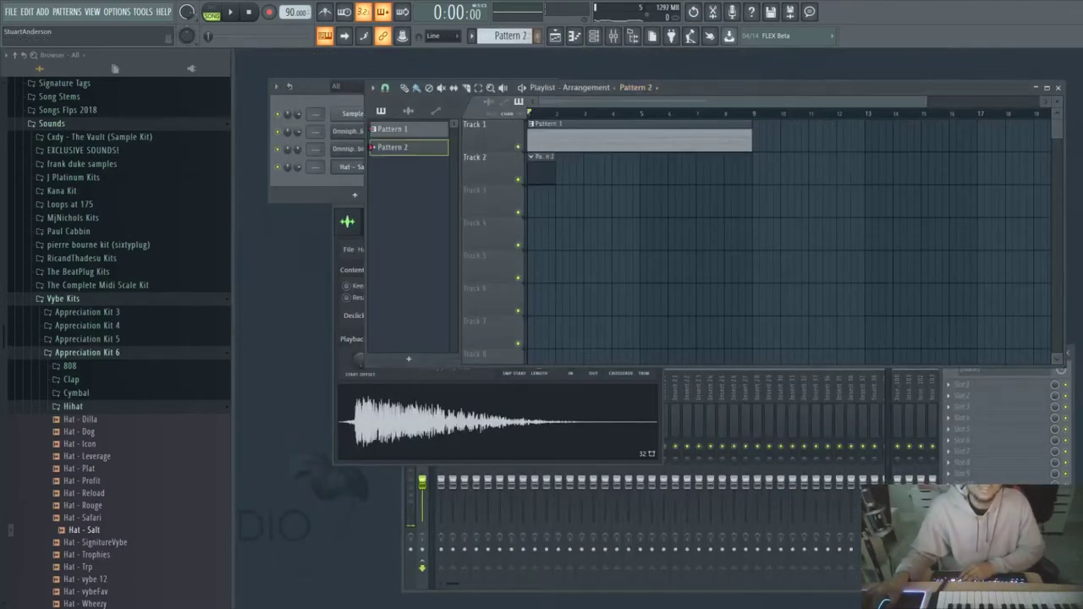
click(315, 190)
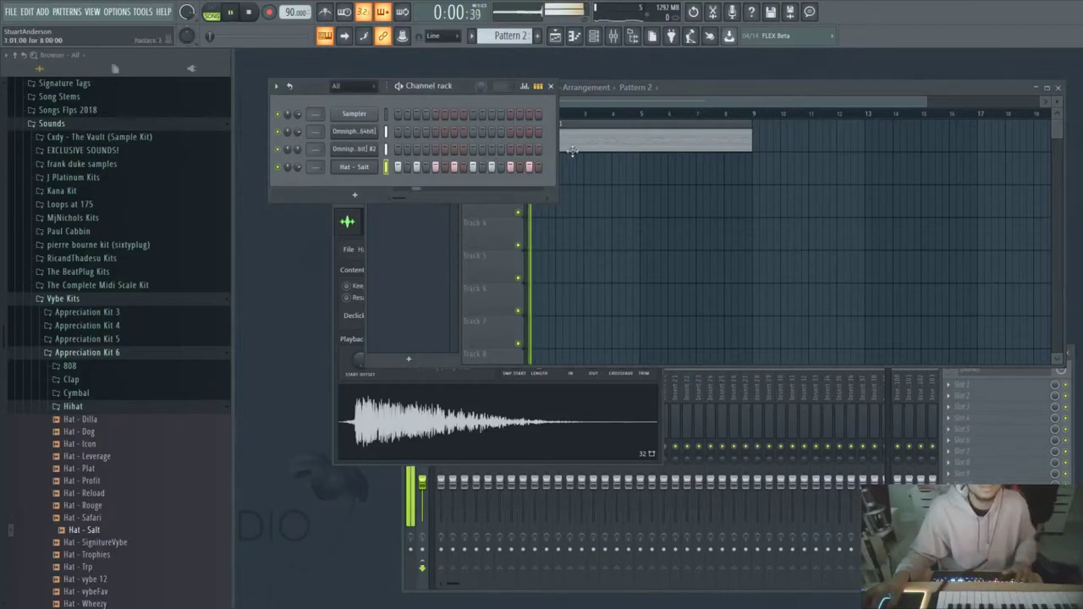
Repeat the Pattern 2 clip along Track 2 up to bar 9, matching the end of the Pattern 1 clip.
click(593, 175)
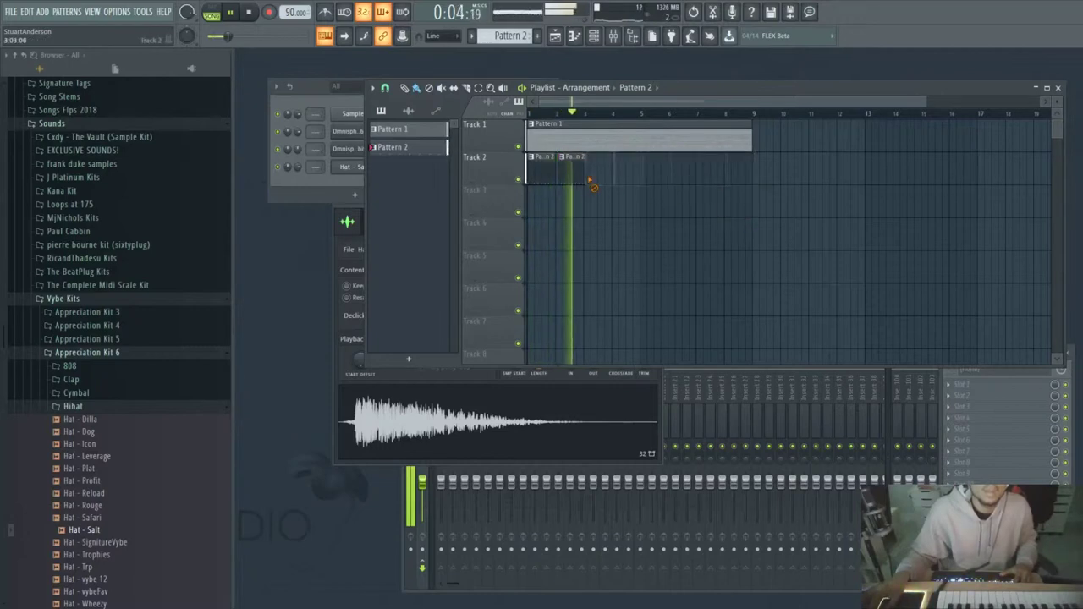
click(321, 193)
key(F7)
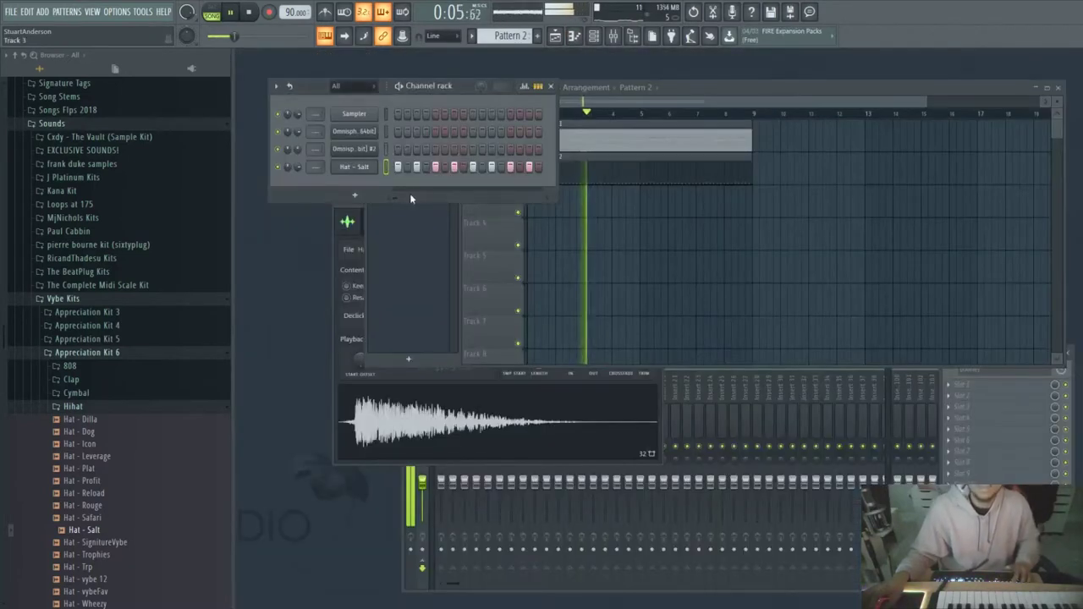
Add the Kick - BBall and rep - 808(shakirashakira) samples as channels and enable the 808's volume envelope.
click(74, 407)
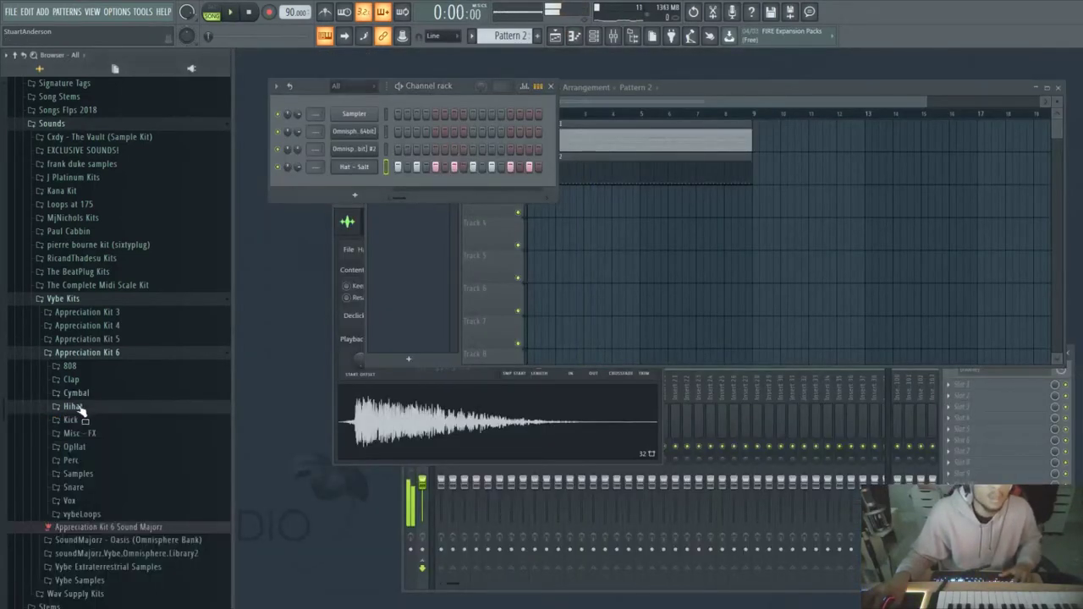
click(77, 393)
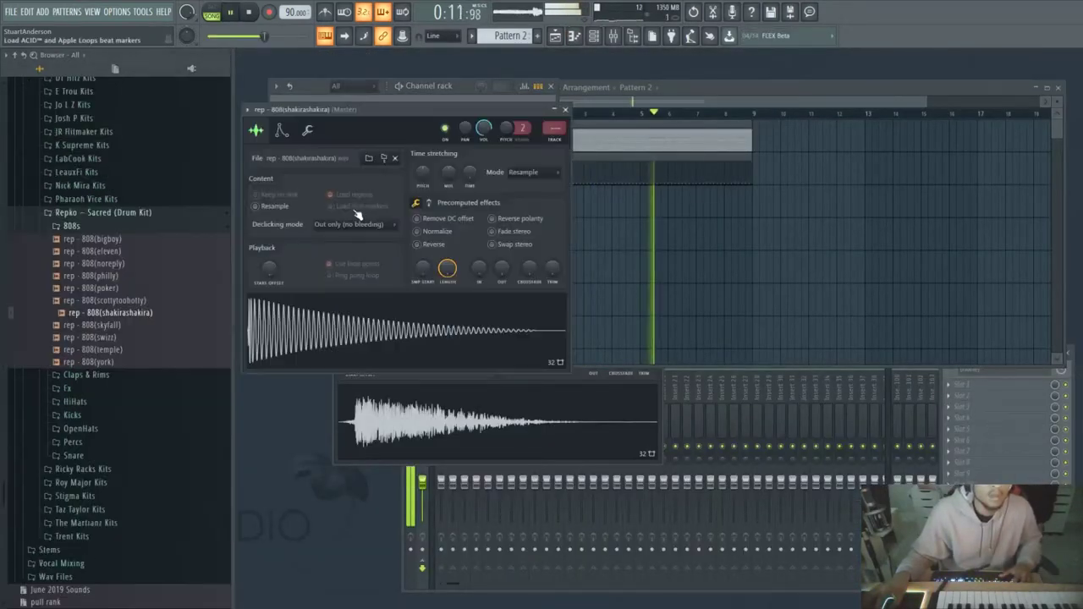
click(279, 131)
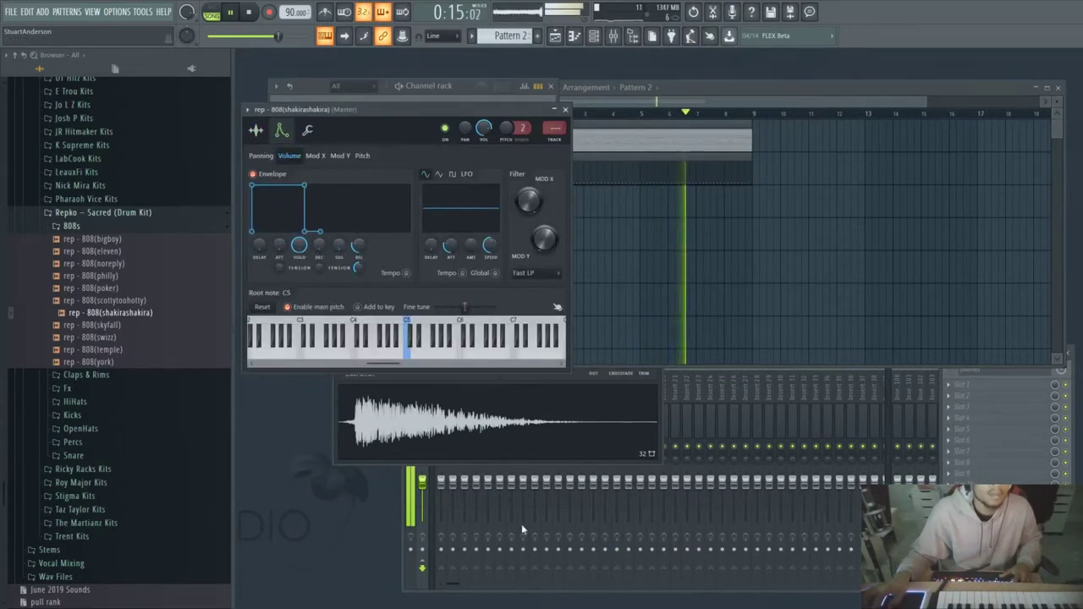
click(565, 109)
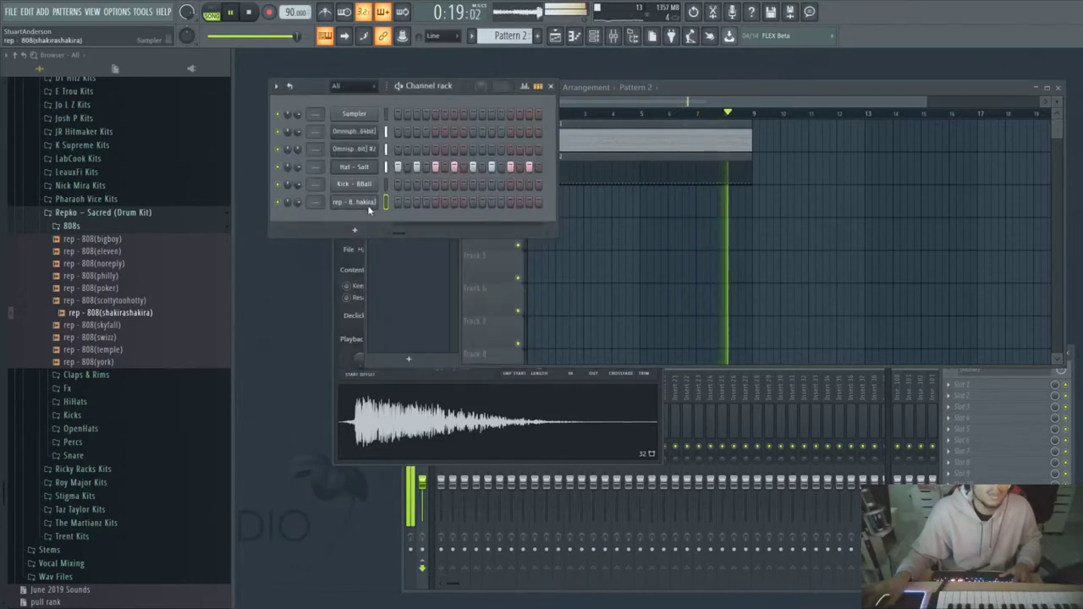
Draw a one-beat C5 note at the start of bar 1 in the 808's piano roll.
key(F7)
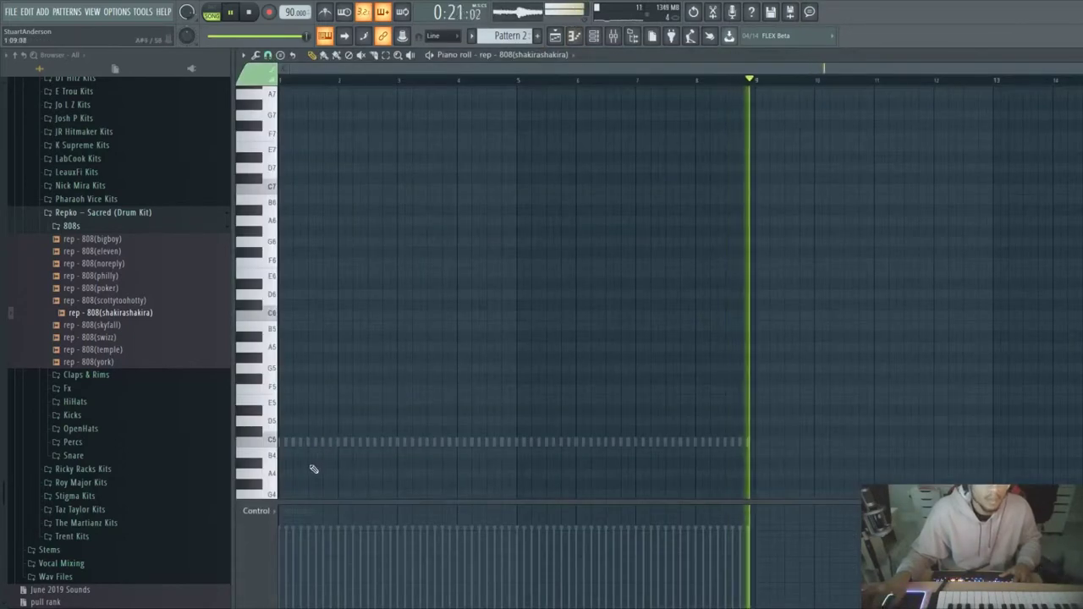
drag(286, 442, 302, 442)
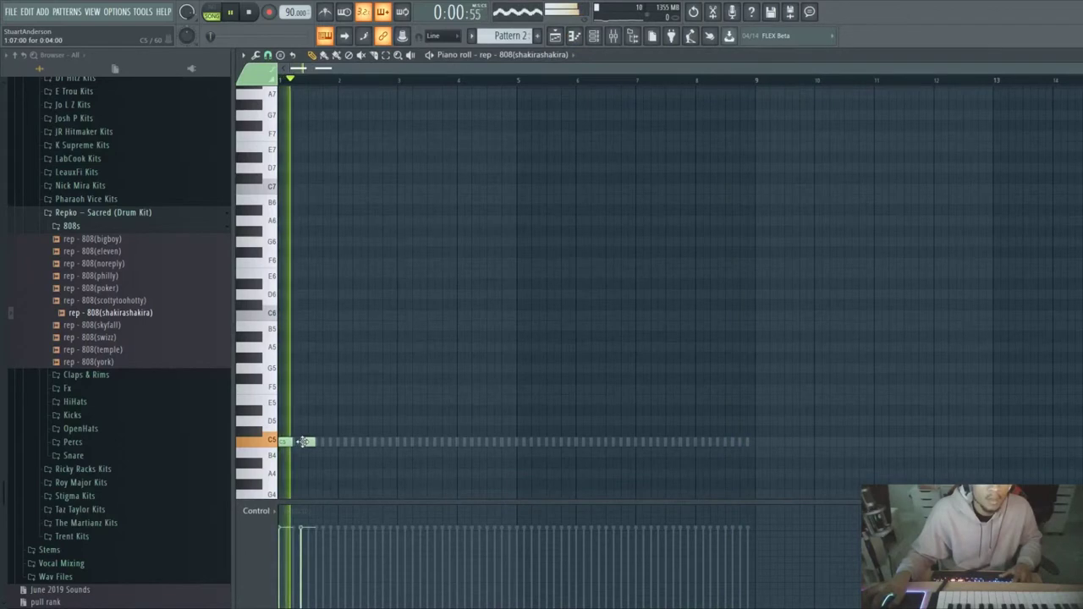
drag(337, 80, 358, 68)
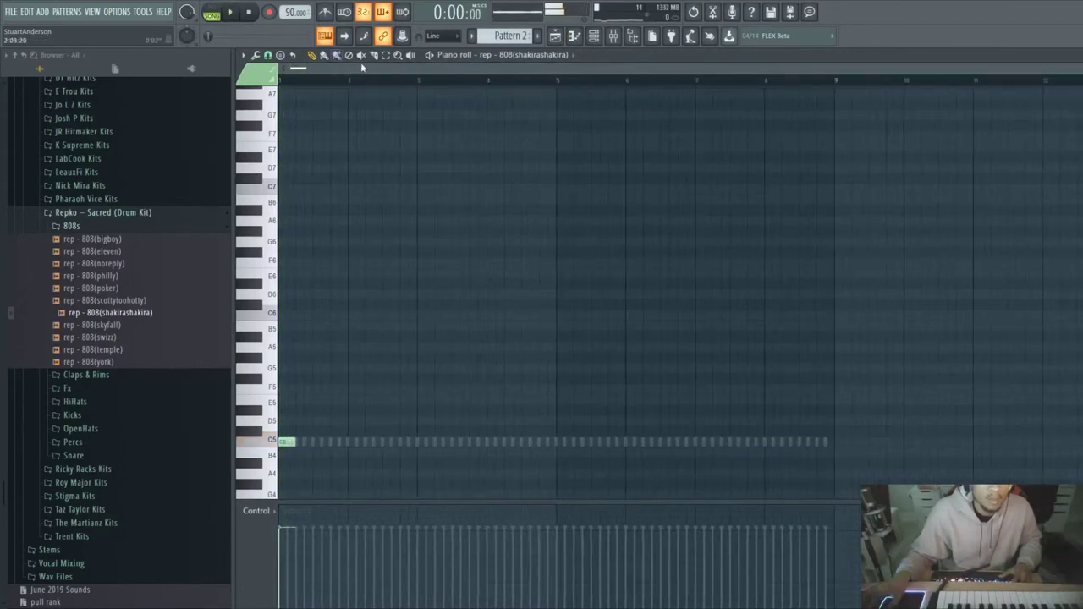
scroll(358, 82, up, 3)
scroll(329, 373, down, 2)
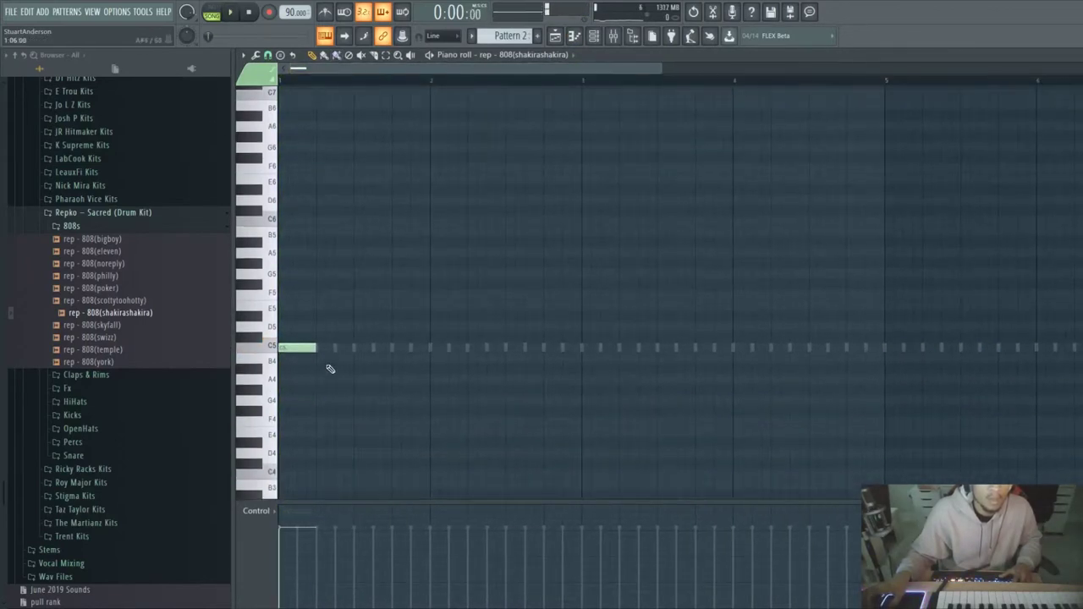
Shorten the first 808 note to two steps and add matching C5 notes at steps 4, 7, 11 and 14 and the start of bar 2.
key(space)
click(303, 348)
key(space)
click(334, 348)
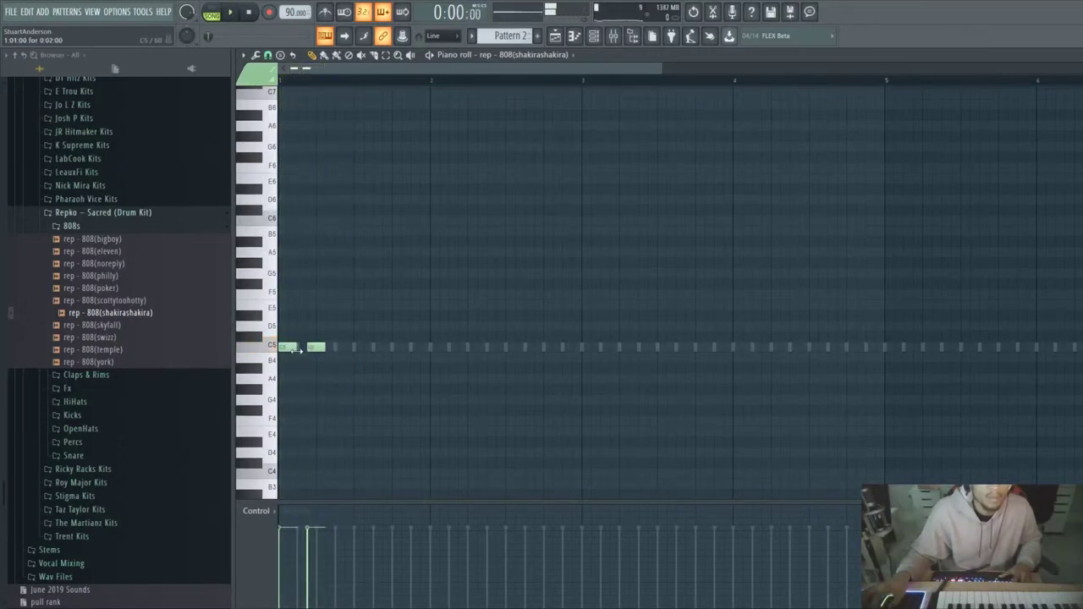
click(343, 348)
click(380, 348)
click(410, 348)
click(448, 348)
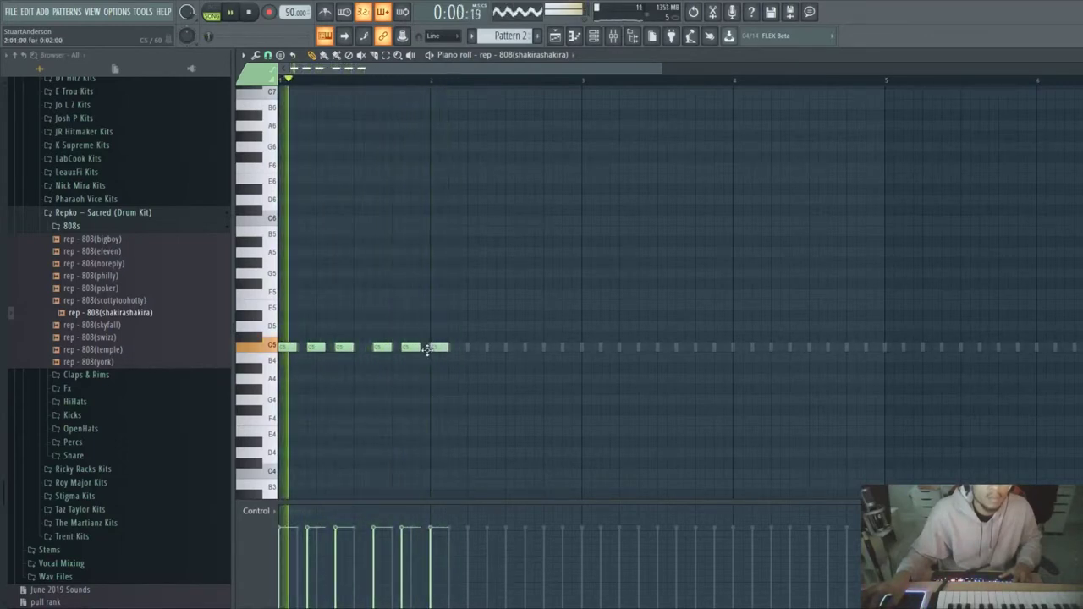
right_click(437, 348)
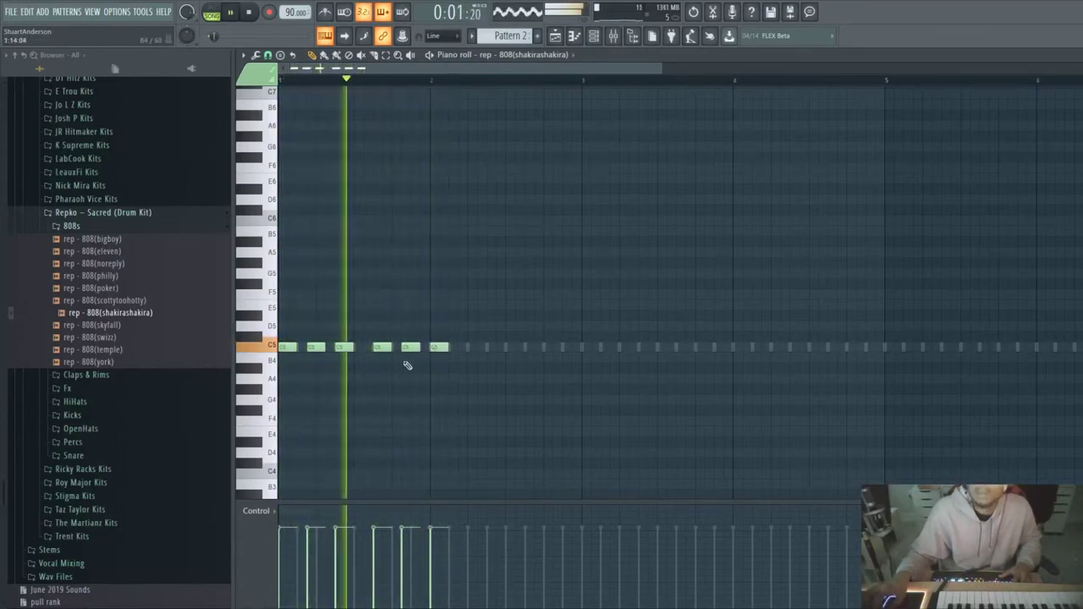
Replace the 808 note at the start of bar 2 with two-step C5 notes at steps 3, 6, 11 and 14 of that bar.
click(454, 348)
click(483, 348)
click(518, 348)
click(562, 348)
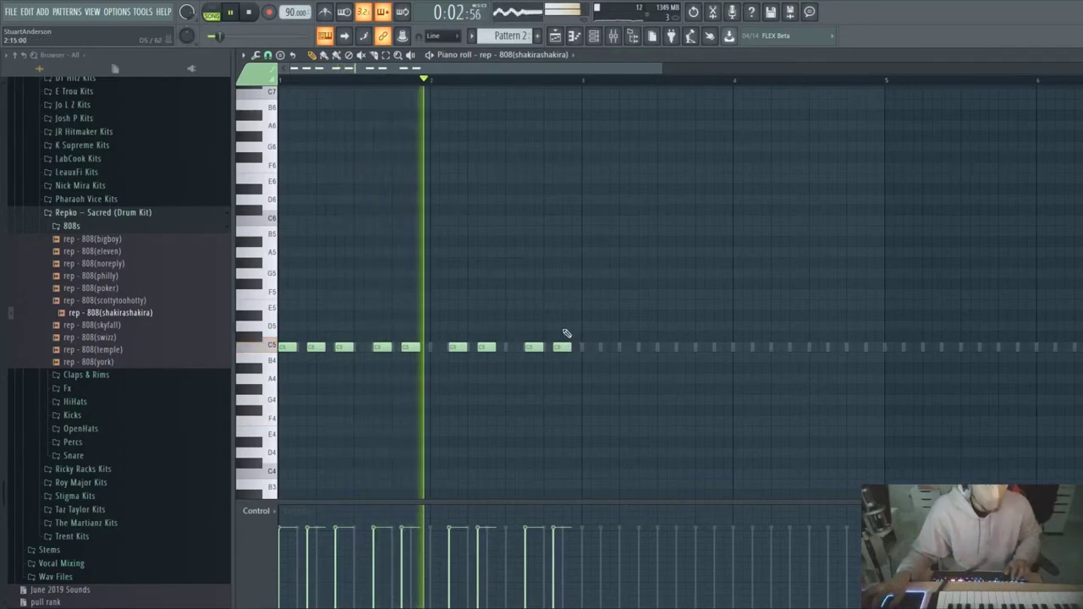
Duplicate the two-bar 808 phrase into bars 3 and 4, directly after the original.
key(ctrl+a)
key(ctrl+b)
drag(750, 347, 508, 347)
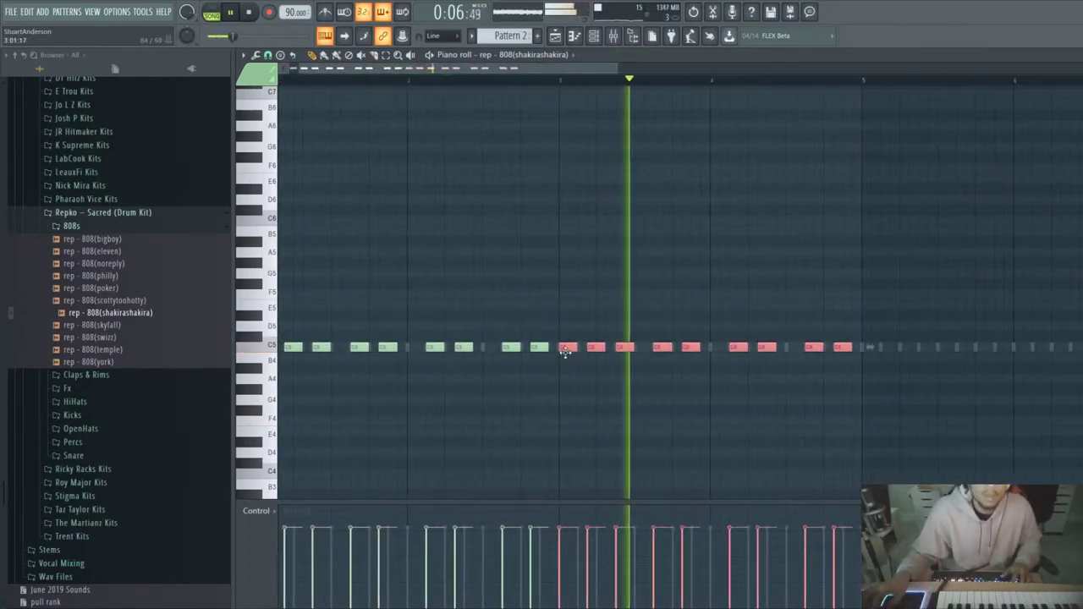
click(573, 358)
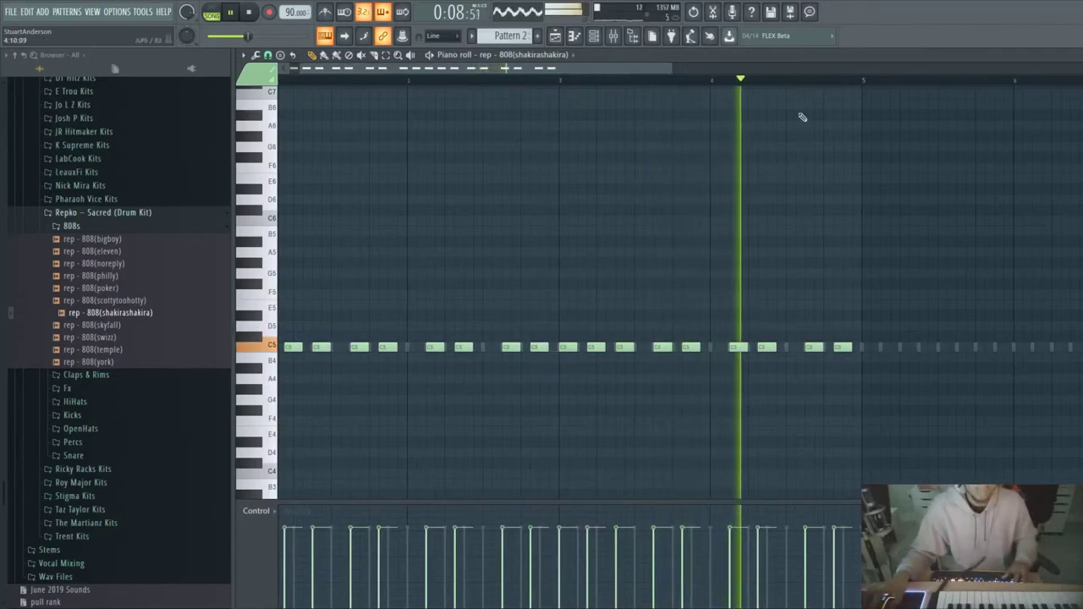
Duplicate the four bars of 808 notes into bars 5 to 8 so the part ends at bar 9.
scroll(739, 85, down, 4)
key(ctrl+a)
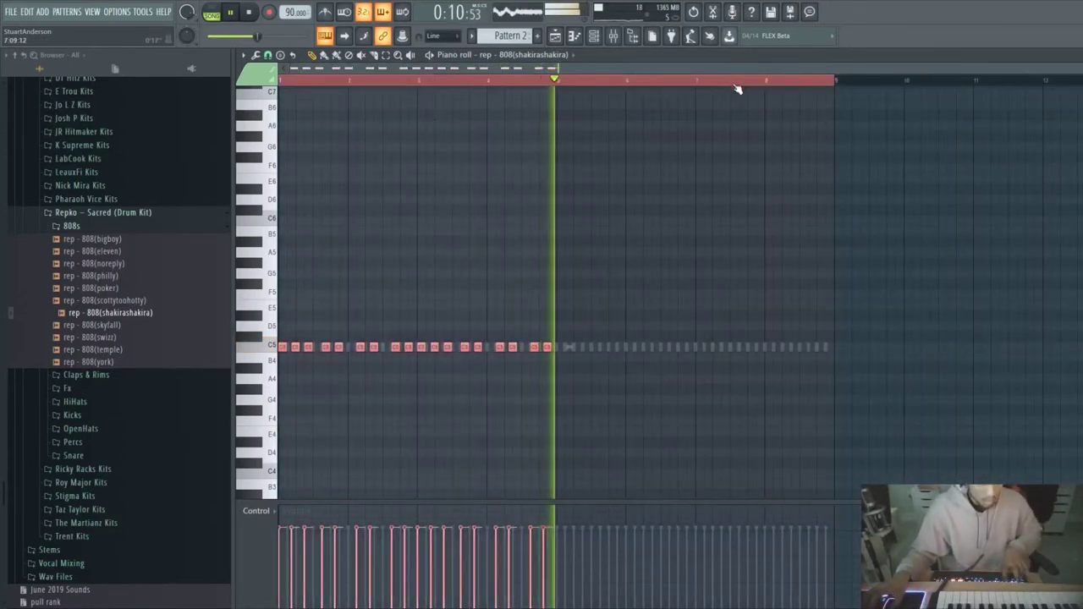
key(ctrl+b)
drag(745, 361, 509, 361)
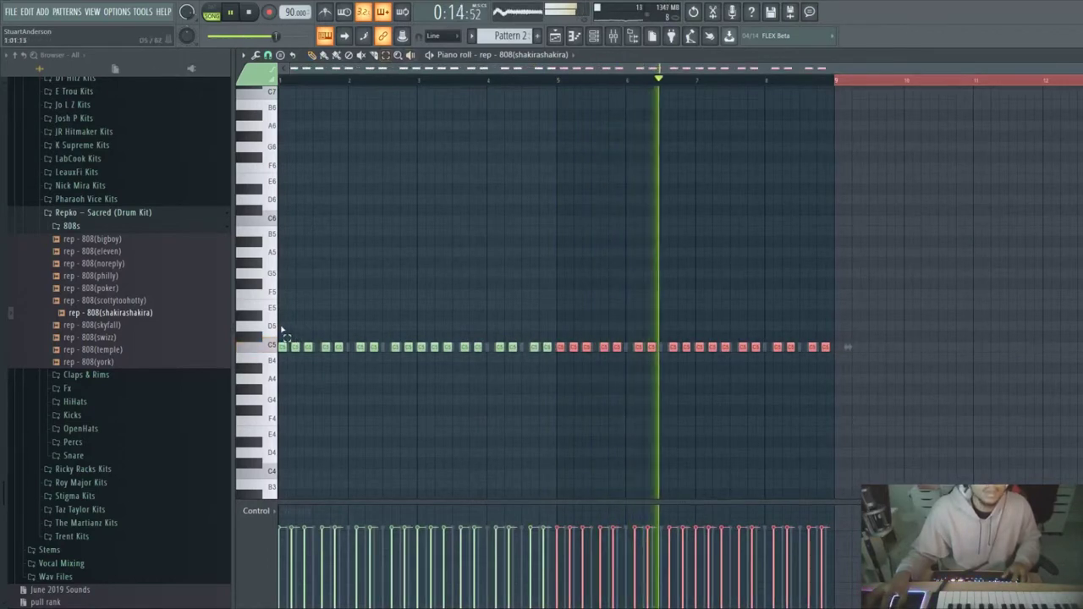
Lengthen all the 808 notes to connect with their neighbours, and cut the last one off at bar 9.
key(ctrl+a)
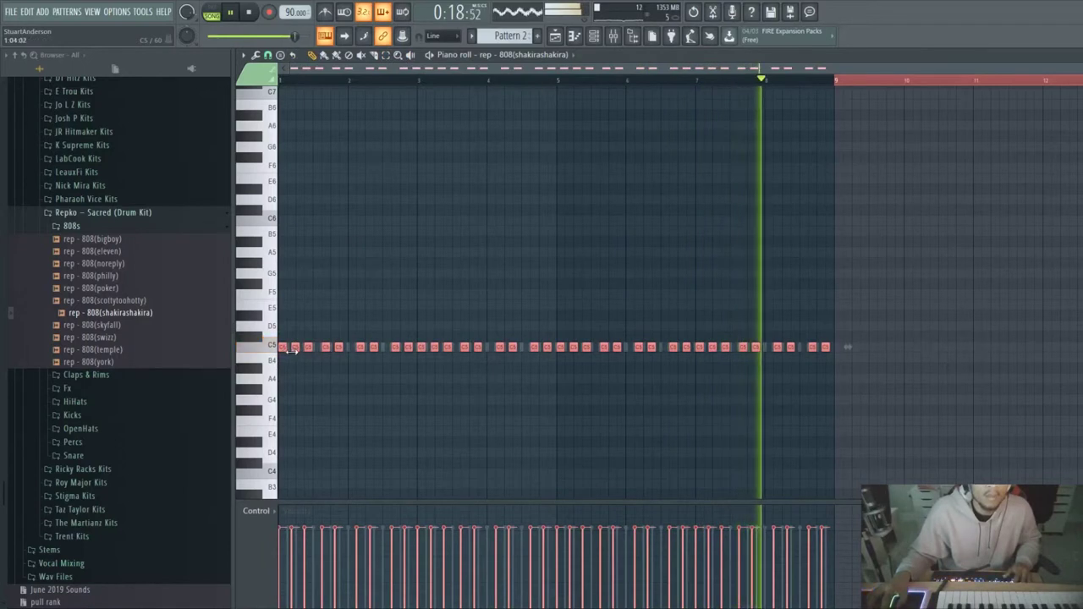
key(ctrl+l)
key(ctrl+d)
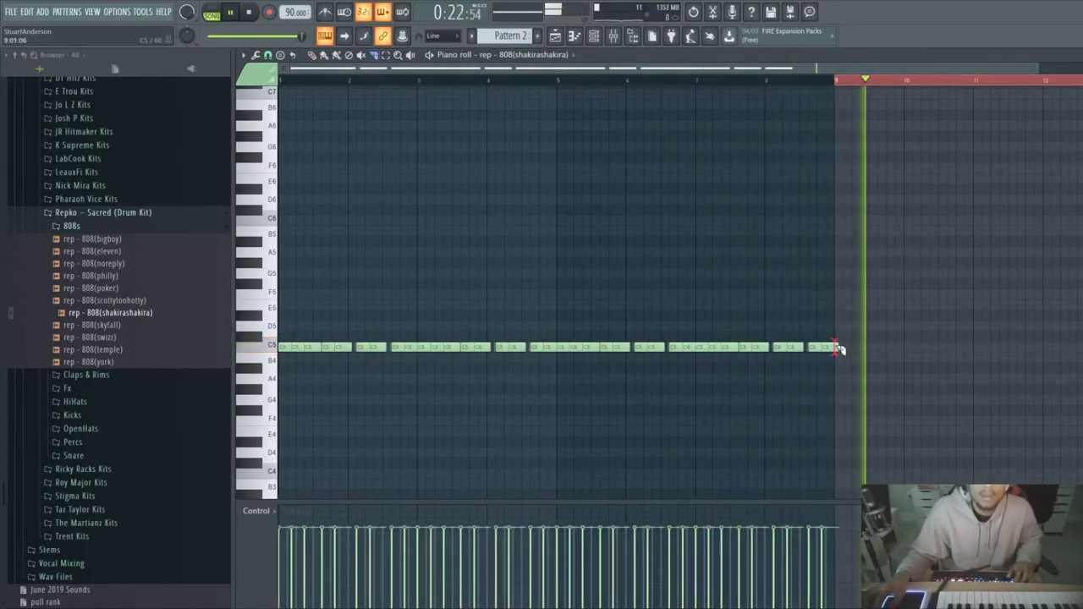
key(space)
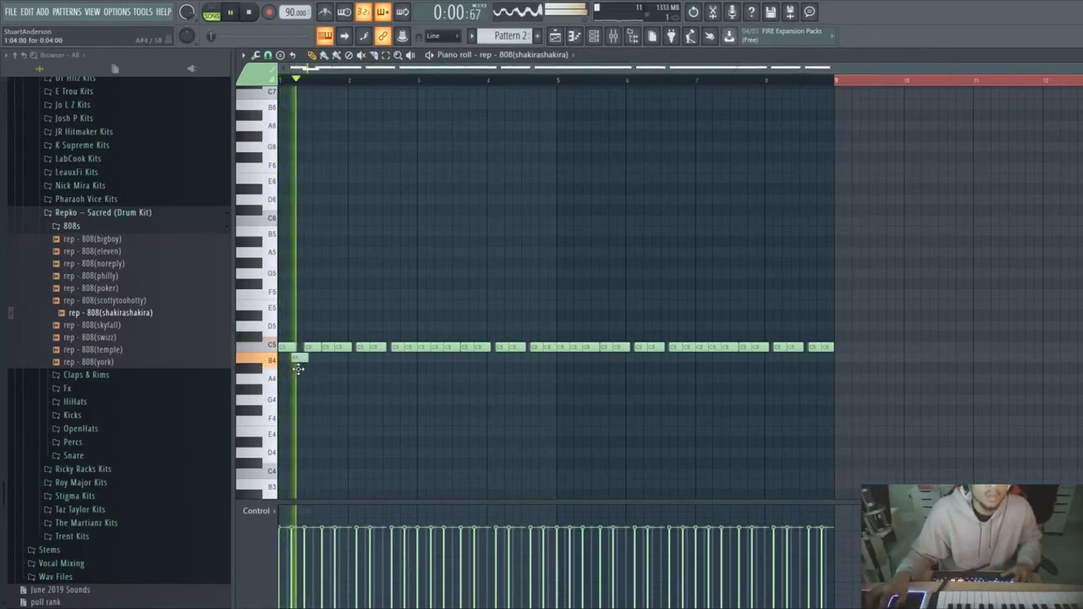
Raise 808 notes to D5, D#5, D#5 in bar 1; C#5, D#5 in bar 2; D5, D5, D#5 in bar 3; D#5, D5, E5 in bar 4.
key(space)
drag(298, 347, 299, 324)
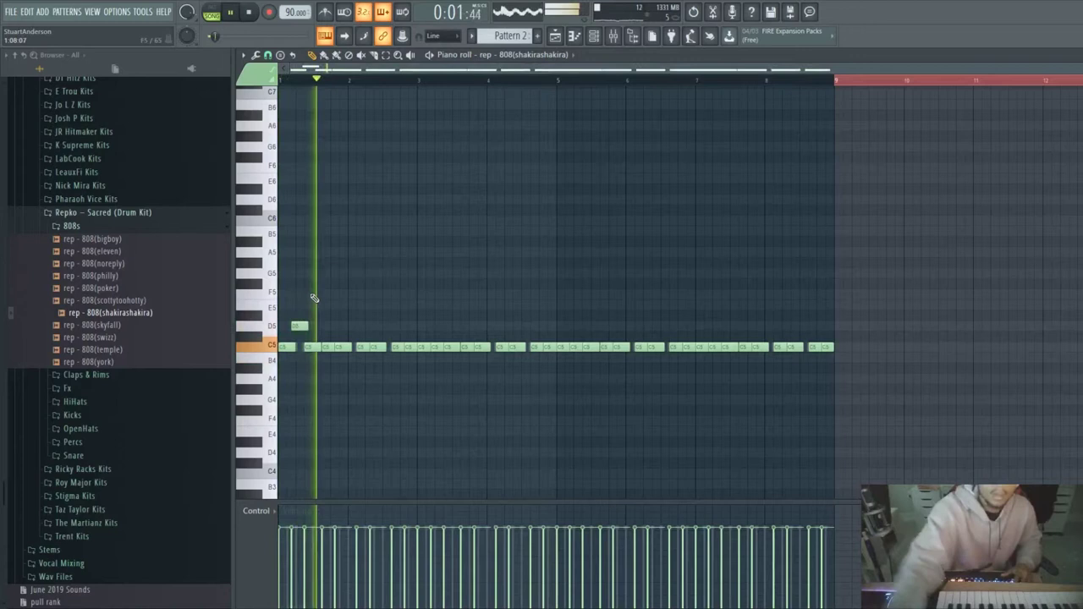
key(space)
key(space)
drag(328, 347, 330, 315)
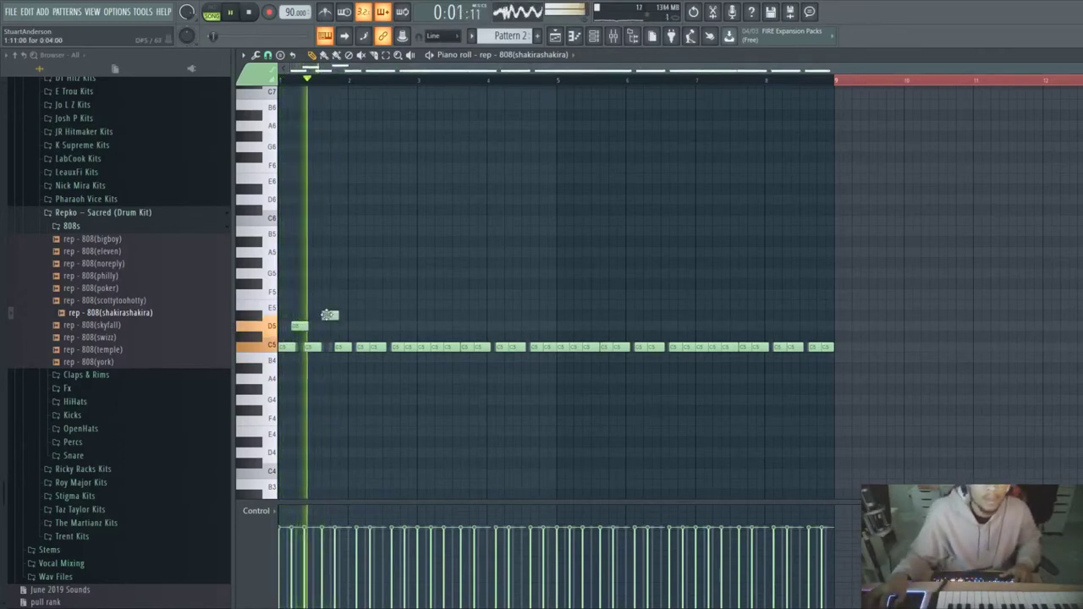
key(space)
drag(342, 348, 344, 316)
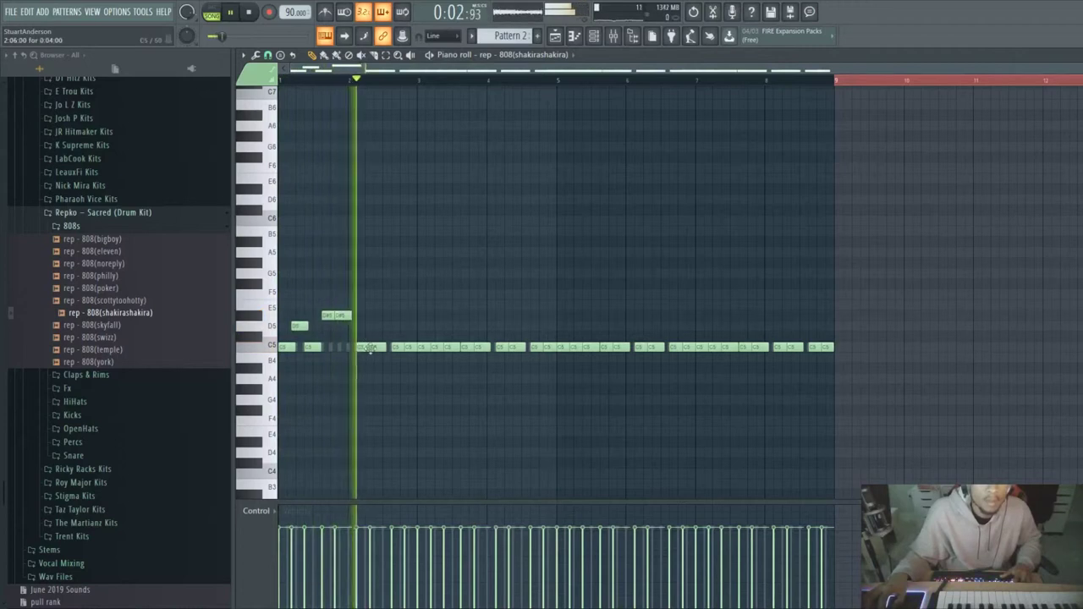
drag(412, 347, 412, 314)
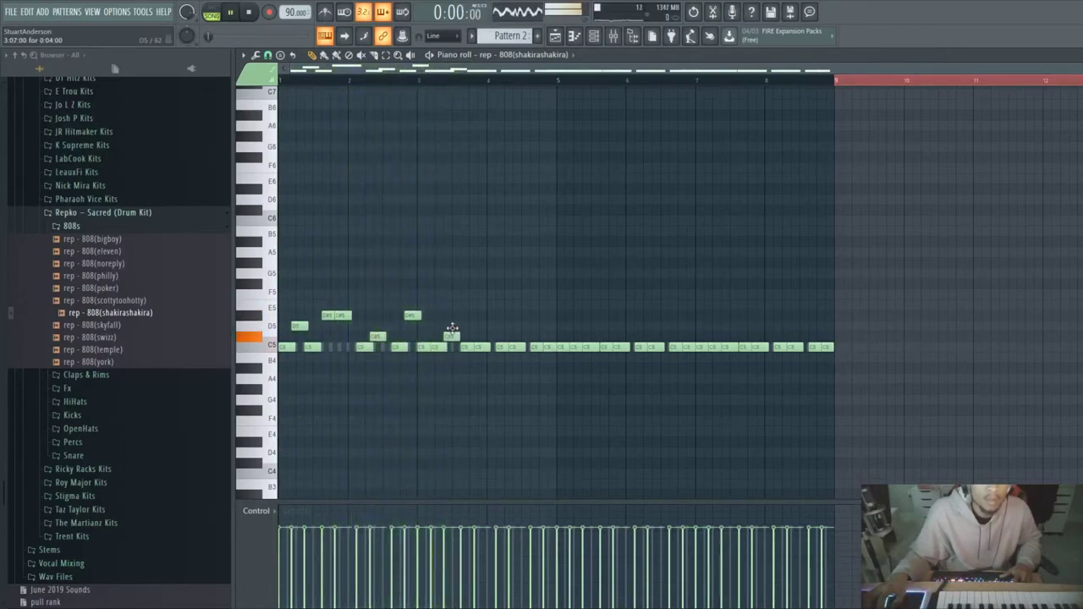
drag(466, 347, 548, 305)
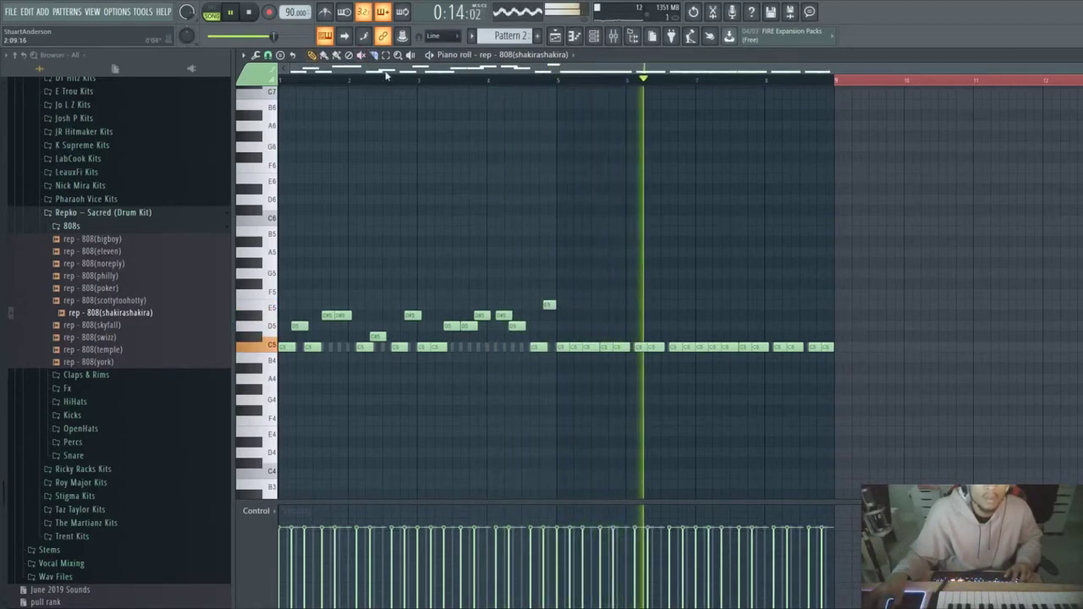
Replace the 808 notes in bars 5 to 8 with a copy of the repitched bassline from bars 1 to 4.
drag(916, 342, 561, 352)
key(Delete)
key(ctrl+a)
key(ctrl+b)
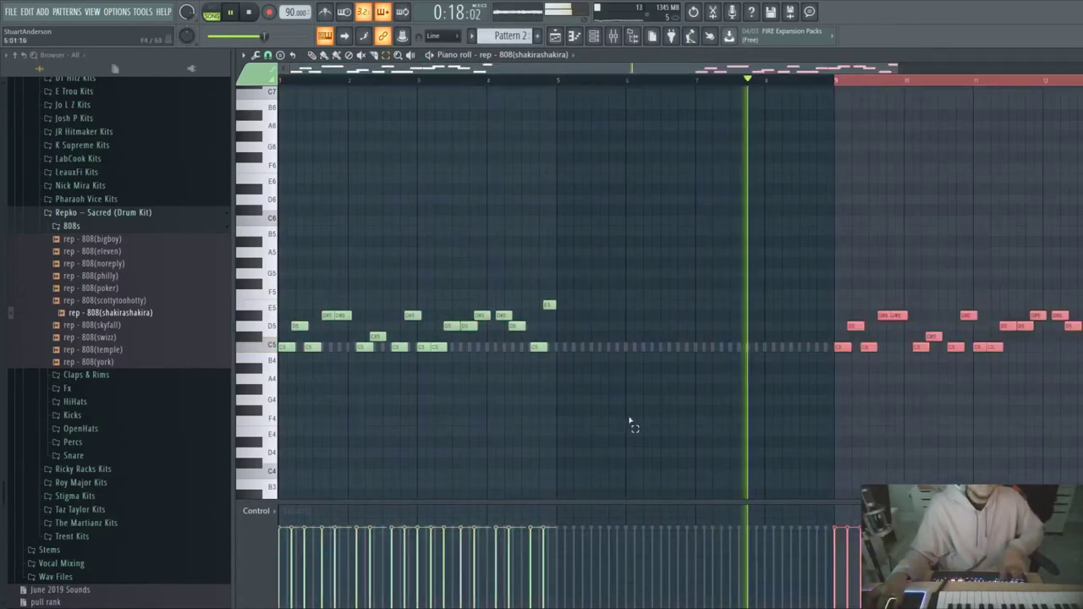
key(space)
key(space)
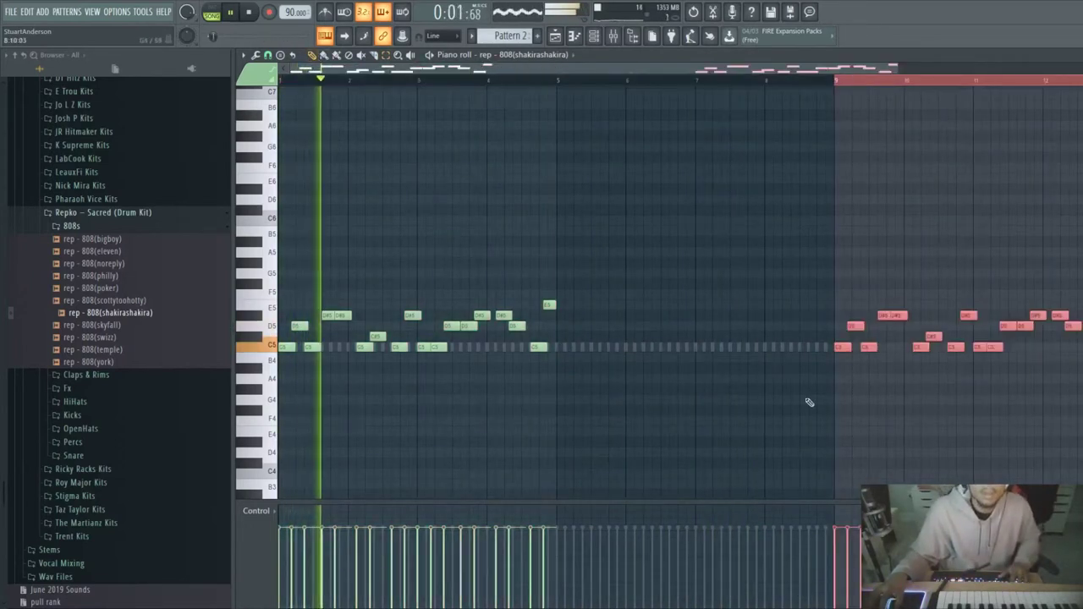
drag(838, 357, 558, 357)
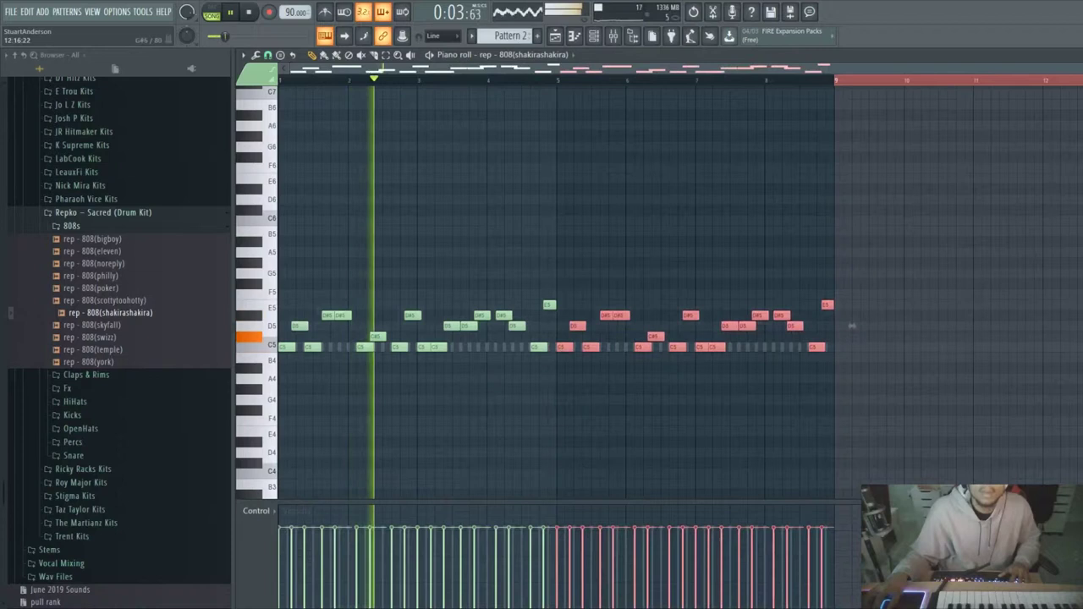
key(Escape)
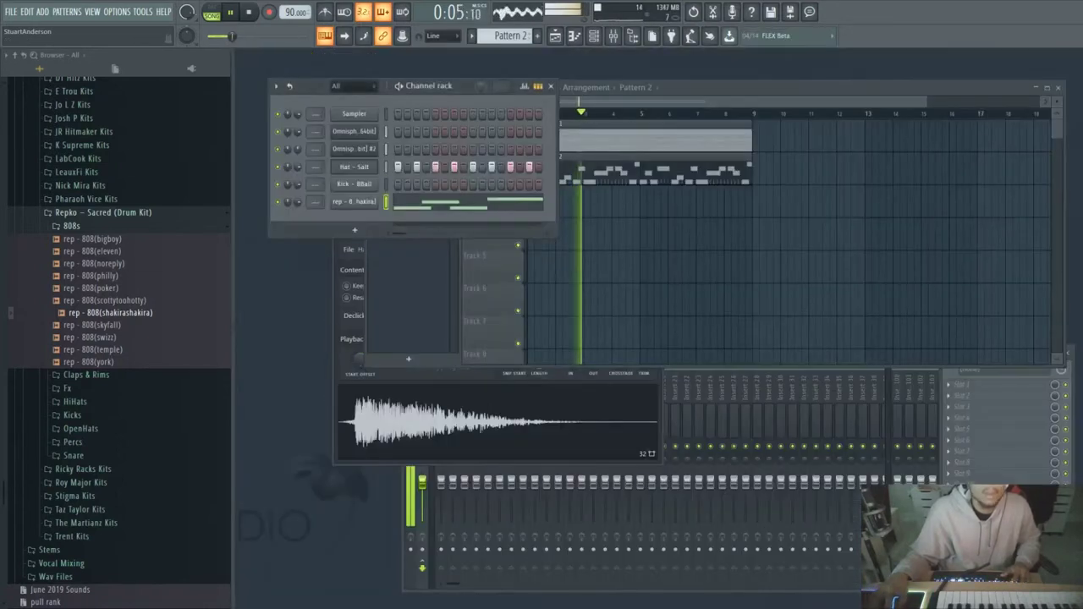
Swap the Kick - BBall channel for the rep - kick(lemonade) sample from the kit's Kicks folder and open its piano roll.
click(71, 226)
click(72, 282)
key(space)
drag(103, 331, 354, 202)
key(F7)
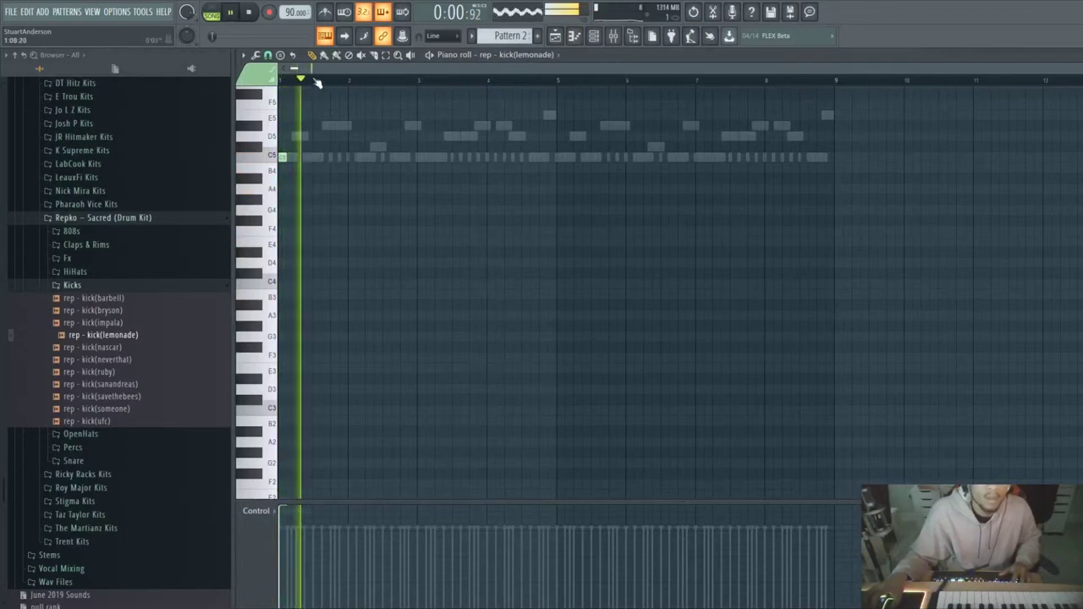
Place two-step C5 kick notes at steps 1, 11 and 15 of bar 1.
key(space)
scroll(334, 118, up, 3)
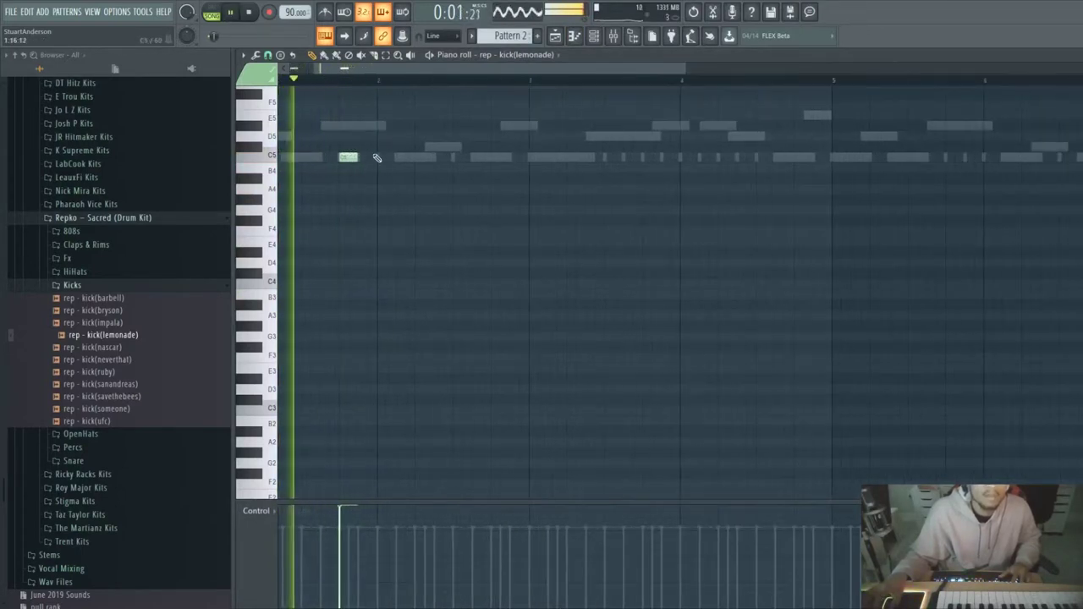
click(381, 159)
right_click(377, 159)
key(space)
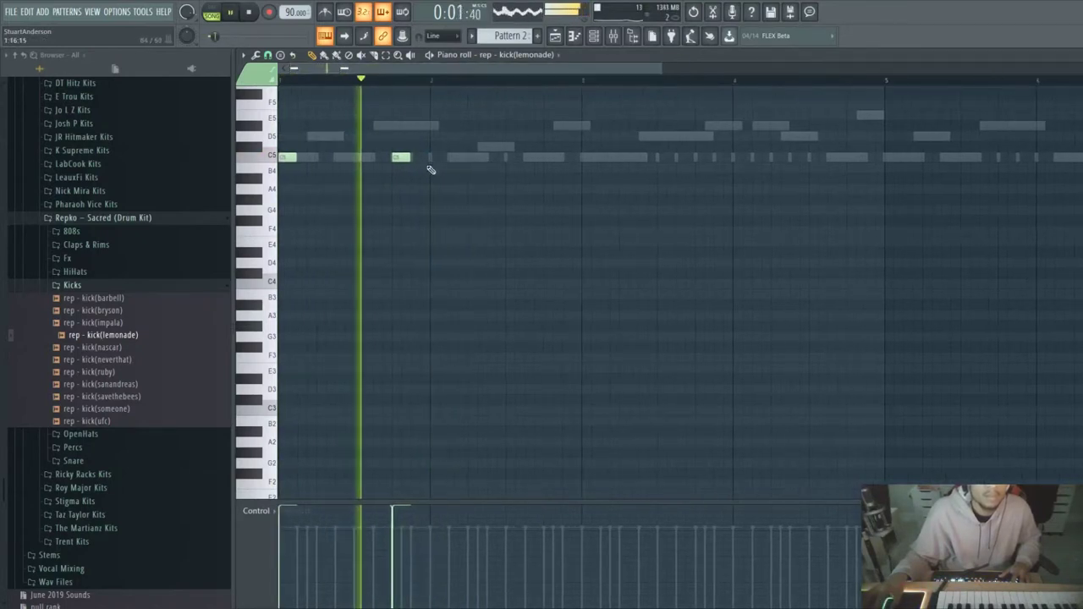
drag(386, 161, 380, 161)
click(411, 159)
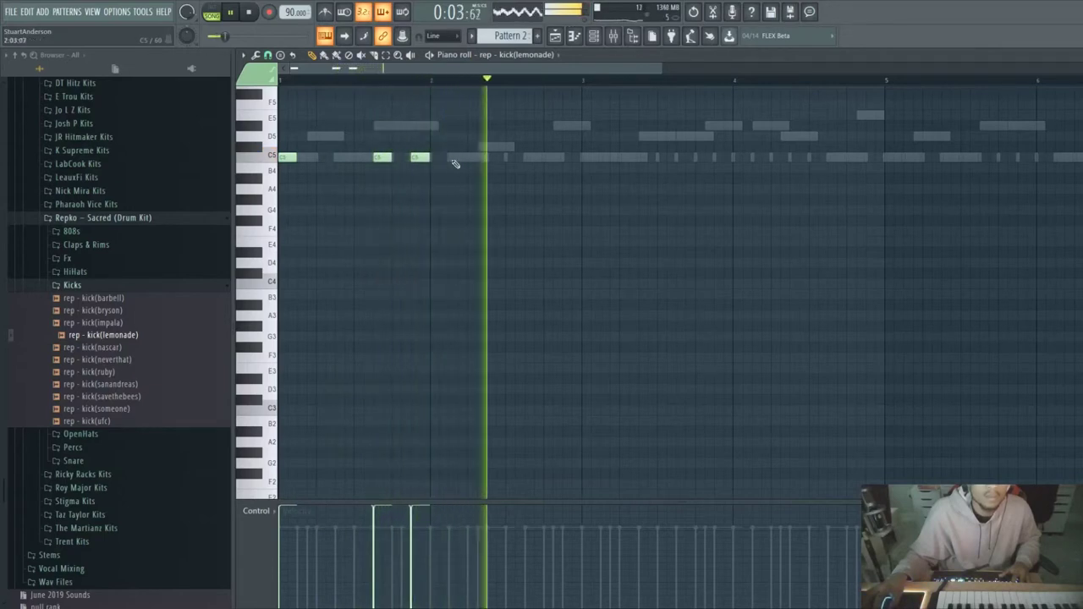
Add C5 kick notes in bar 2 at steps 3, 6, 11 and 14, following the 808 rhythm.
click(450, 157)
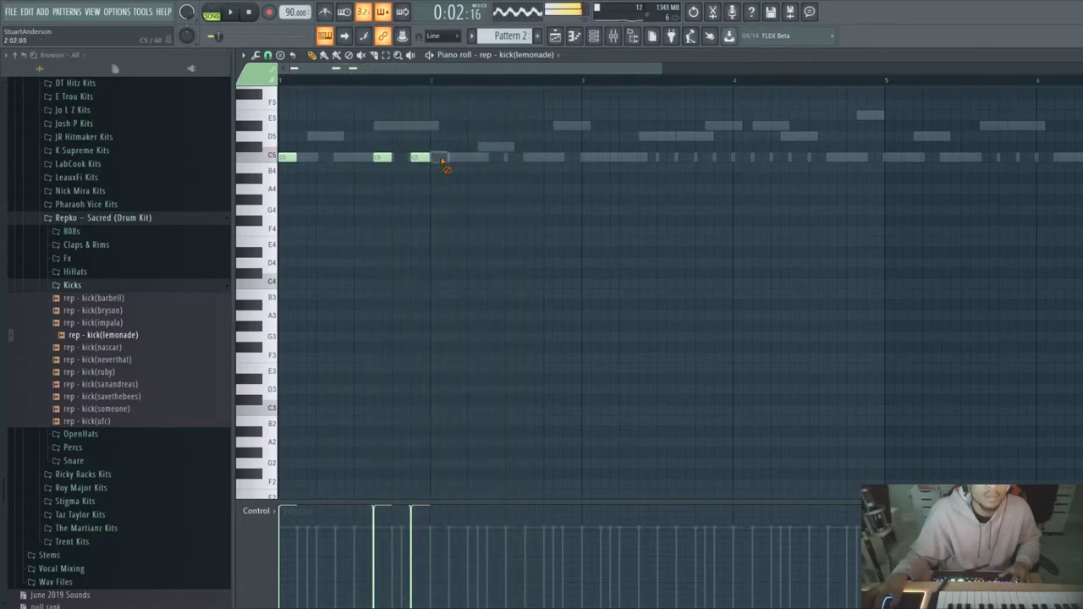
click(489, 158)
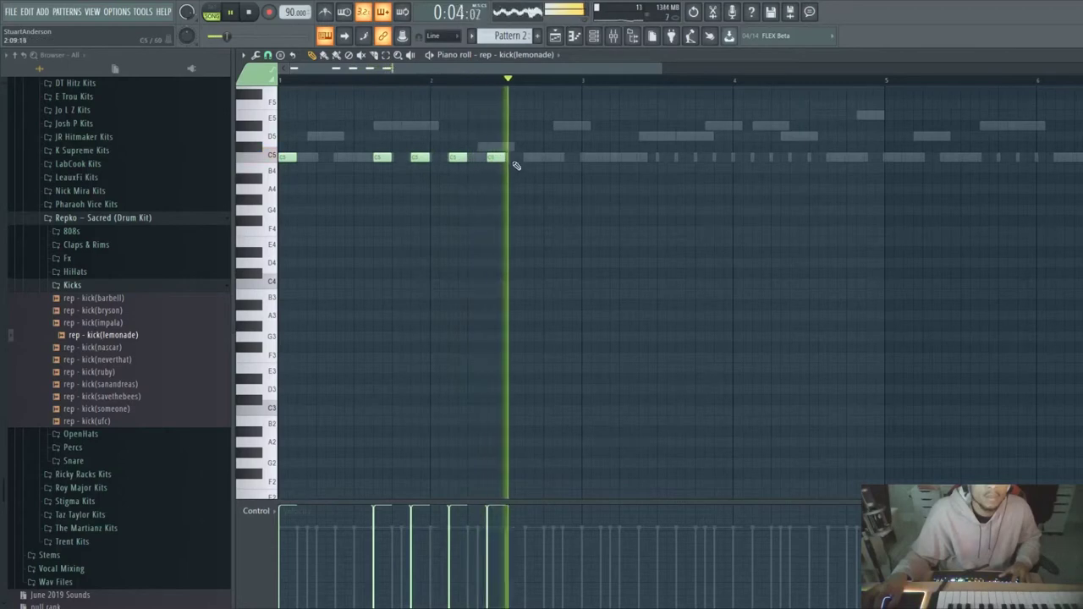
click(480, 157)
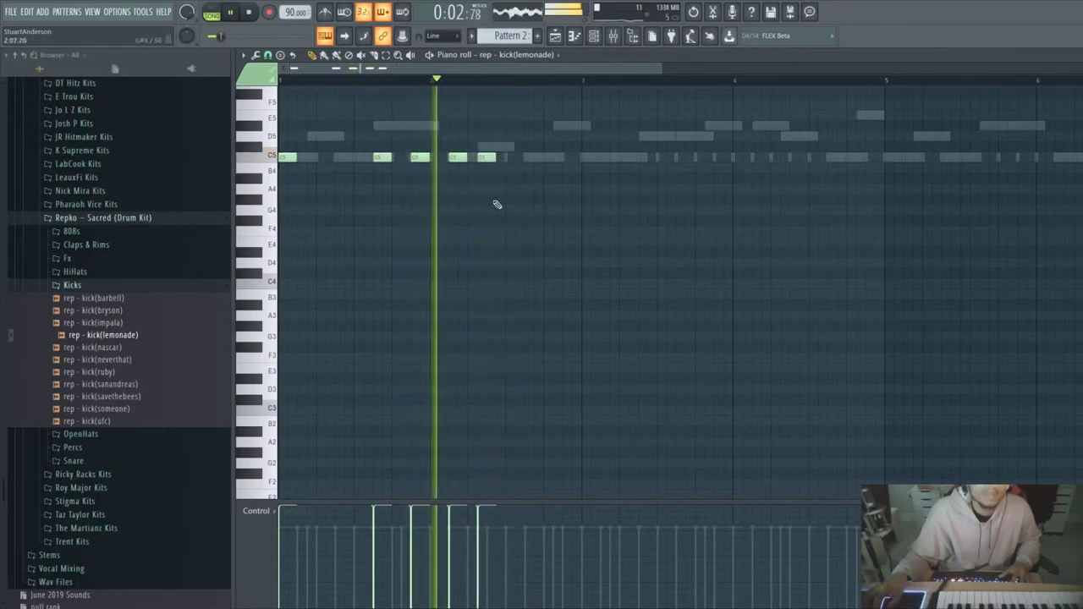
click(529, 158)
click(557, 158)
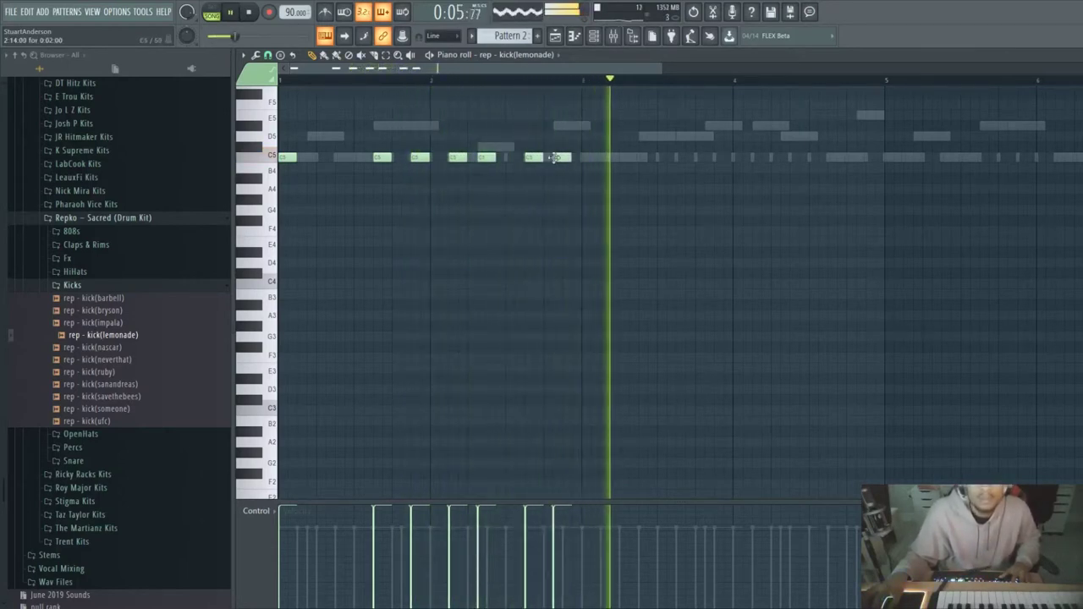
Add C5 kick notes in bar 3 at steps 1, 4, 11 and 15.
click(587, 158)
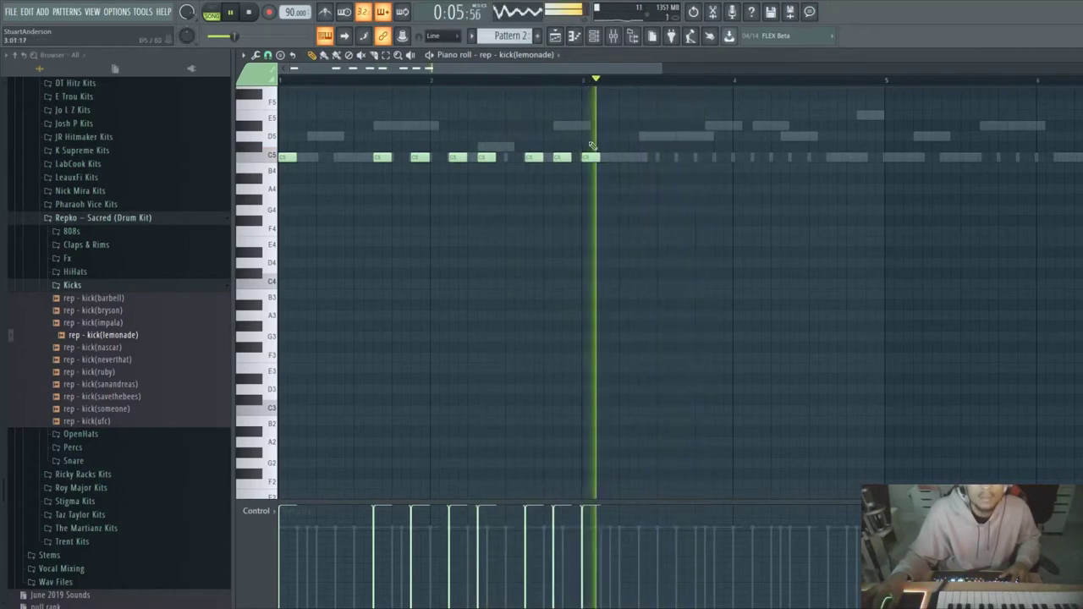
click(681, 158)
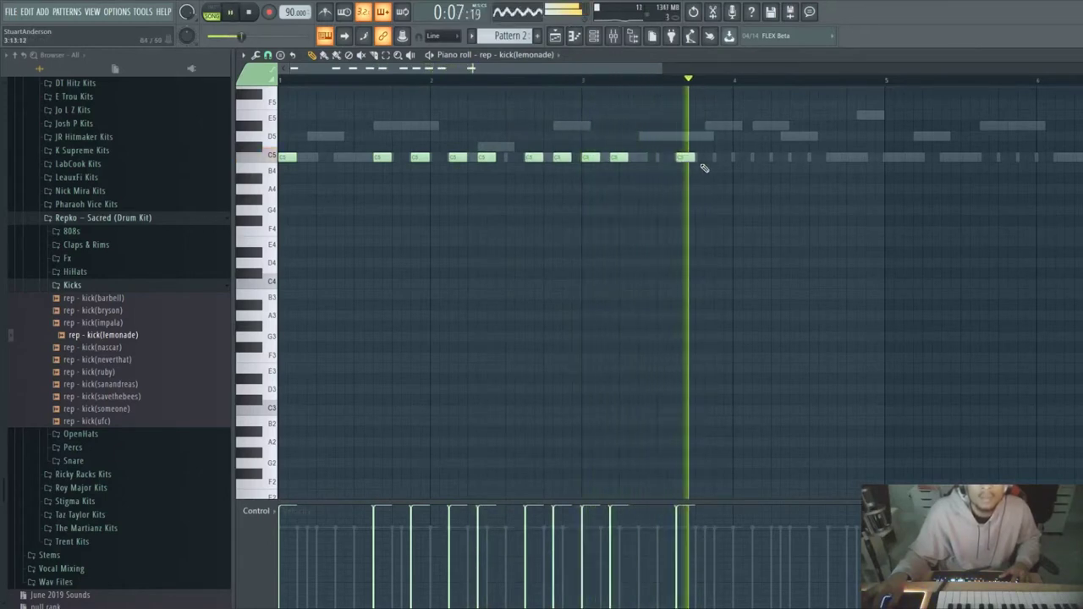
click(719, 158)
Add C5 kick notes in bar 4 at steps 3, 6, 11 and 14.
click(770, 157)
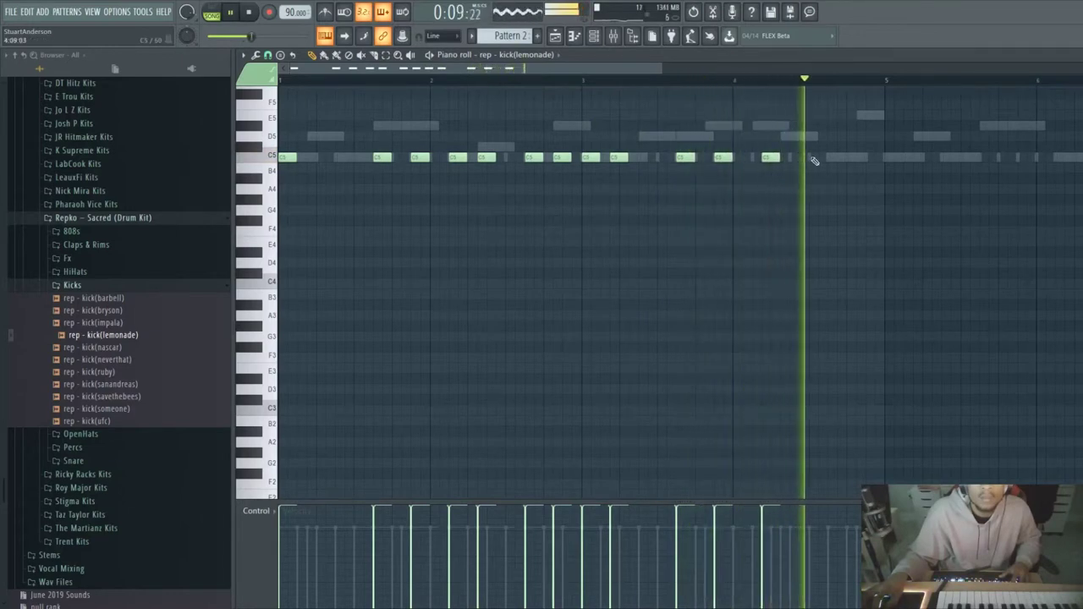
drag(748, 157, 737, 159)
click(771, 157)
click(814, 157)
click(843, 157)
Duplicate the four-bar kick pattern into bars 5 to 8 and clear the time selection.
key(ctrl+b)
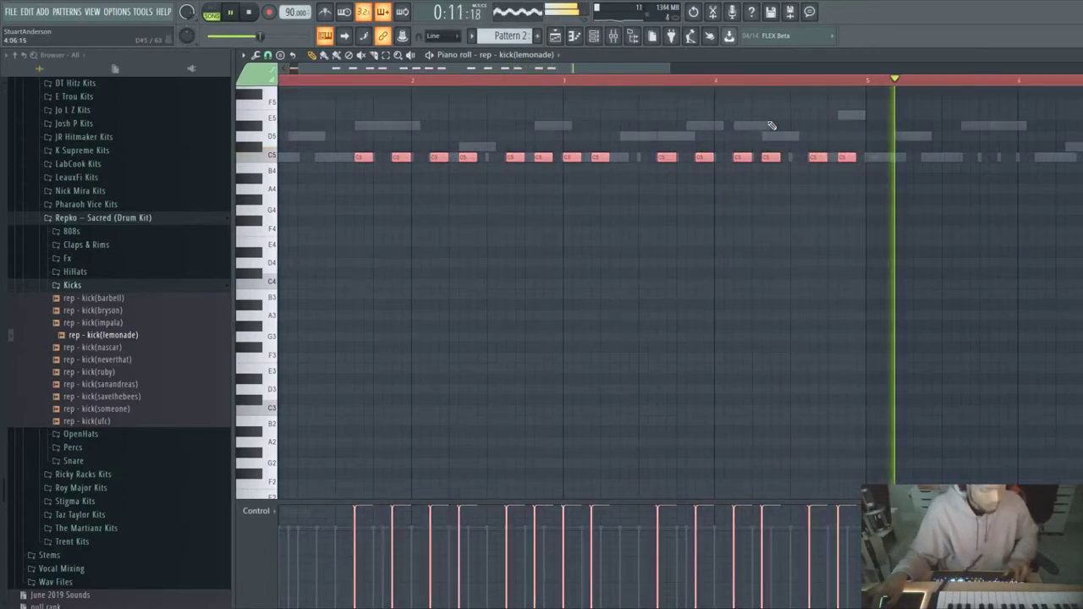
scroll(435, 107, down, 3)
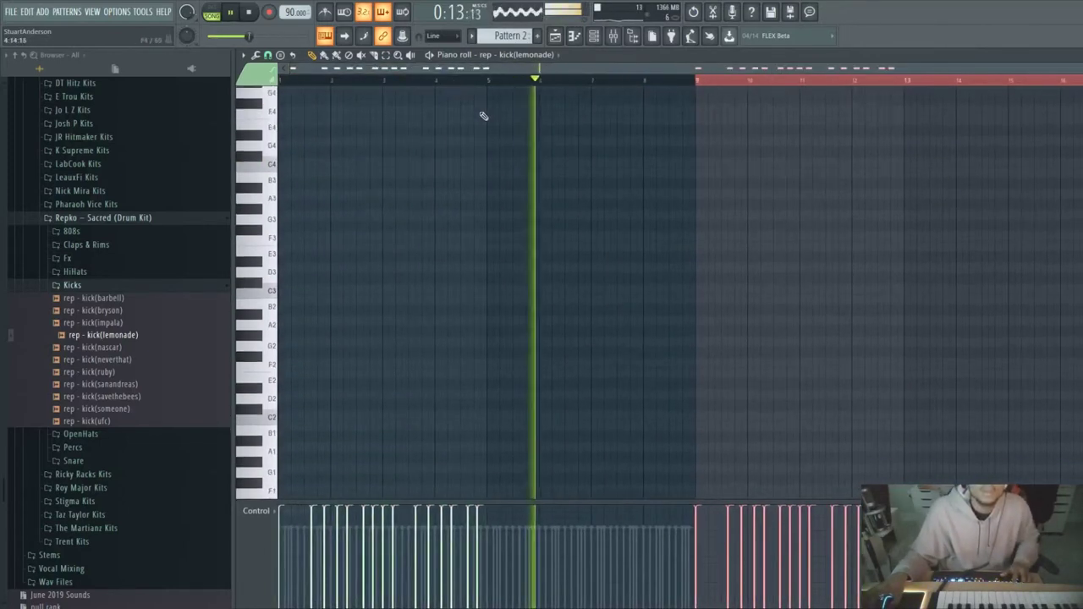
drag(696, 126, 488, 126)
click(709, 84)
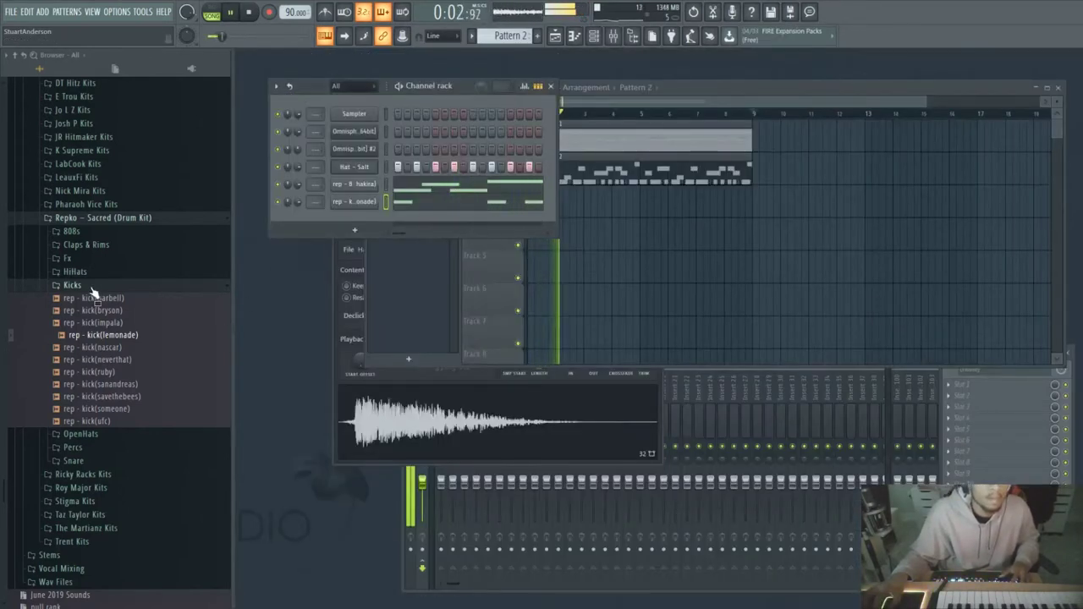
Audition the open hats, claps, rims and snares in the Repko – Sacred drum kit for a backbeat sound.
click(92, 288)
click(81, 299)
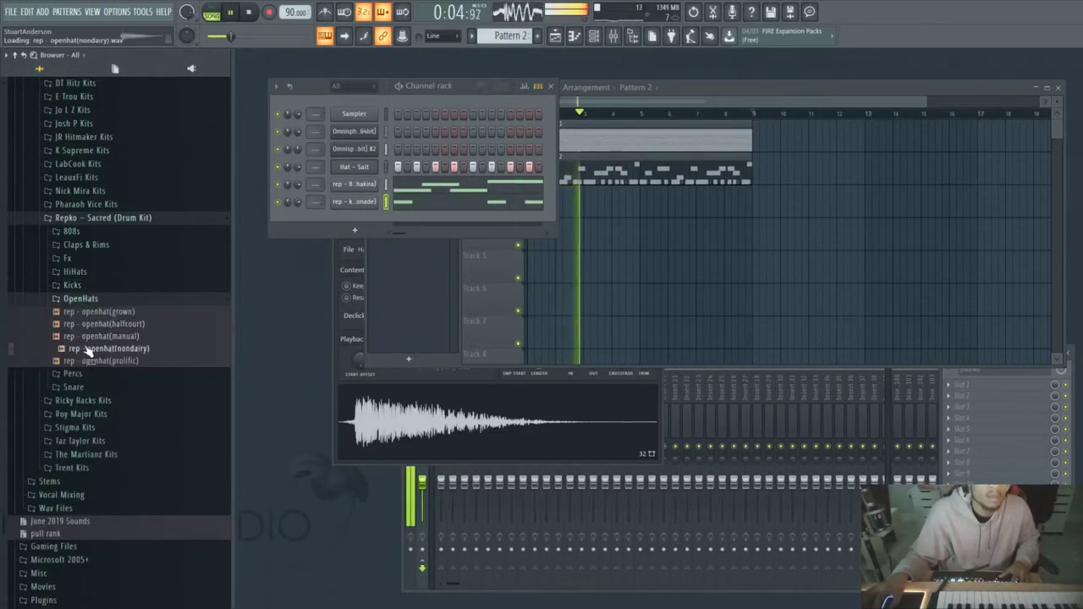
click(80, 300)
scroll(72, 420, up, 3)
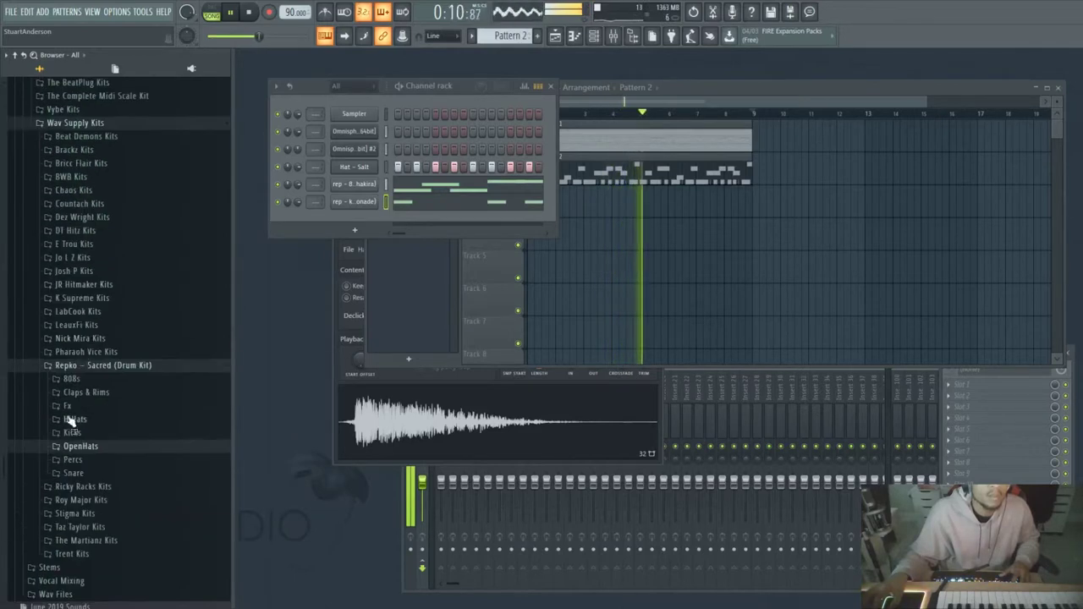
click(78, 394)
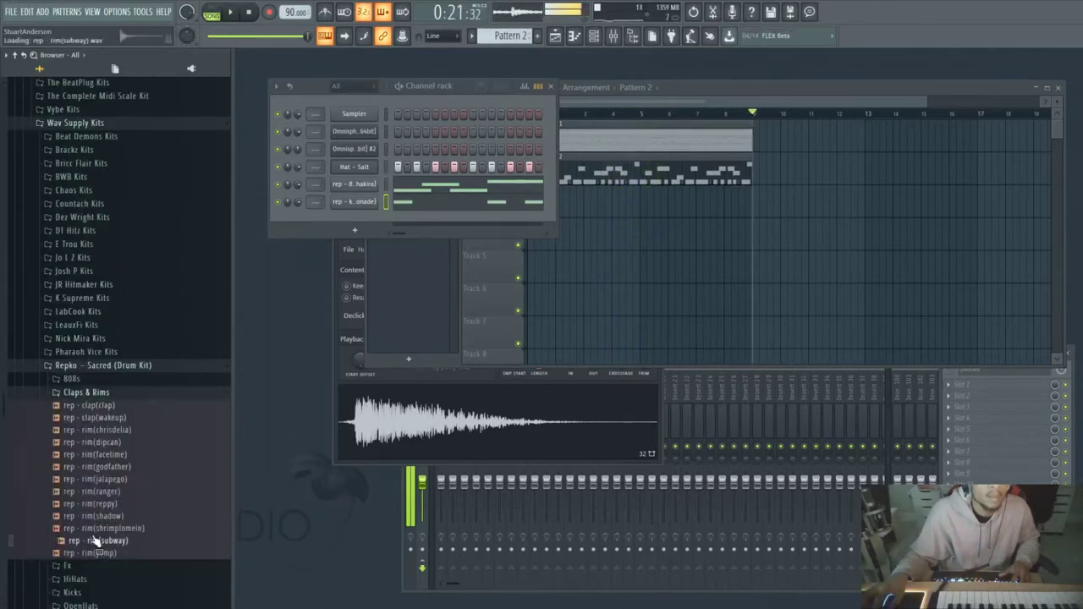
scroll(101, 533, down, 4)
click(93, 487)
click(93, 512)
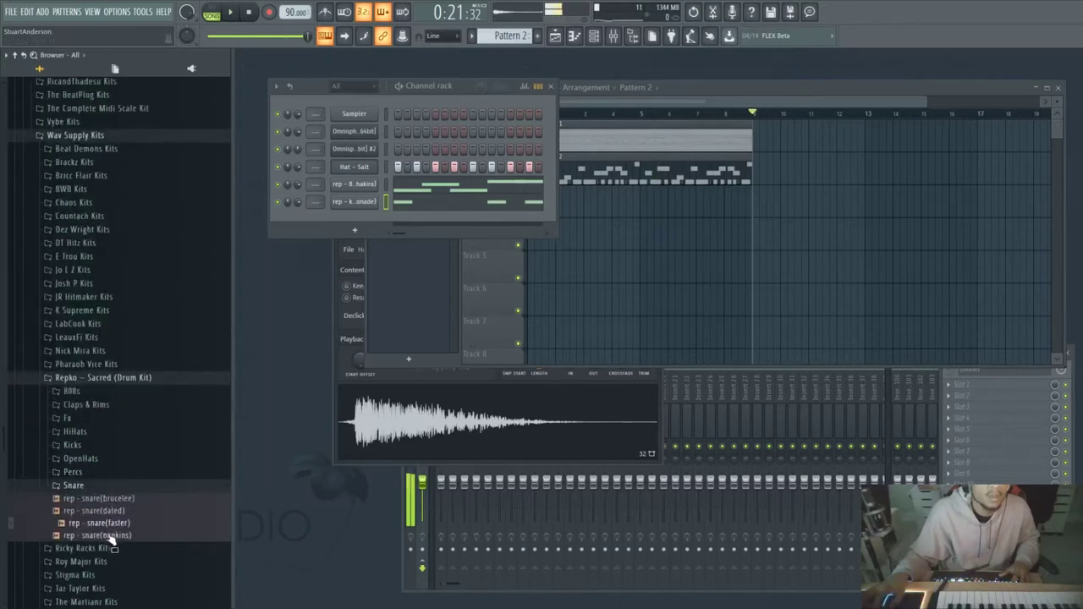
click(82, 379)
scroll(55, 330, up, 5)
key(space)
Audition the snares in Appreciation Kit 6 of the Vybe Kits against the playing beat.
click(74, 357)
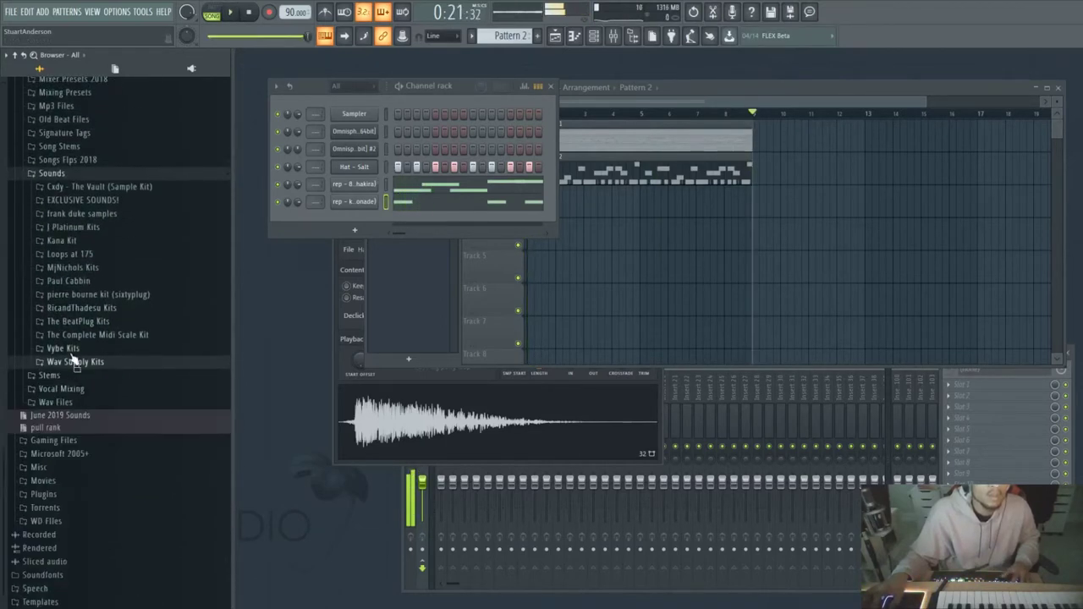
click(76, 331)
click(76, 330)
click(68, 343)
key(space)
click(88, 404)
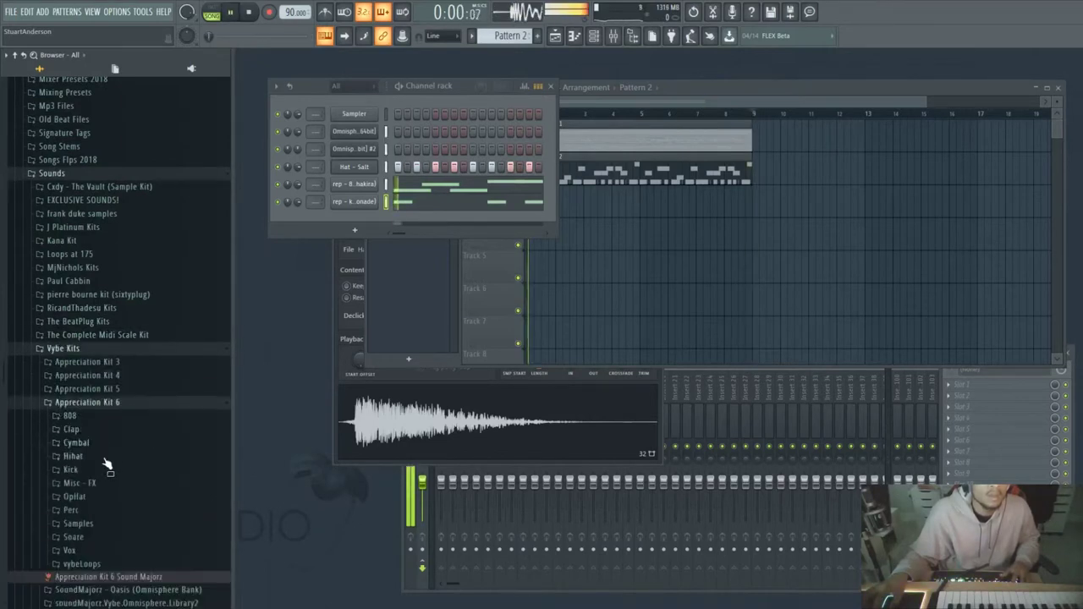
click(84, 537)
key(space)
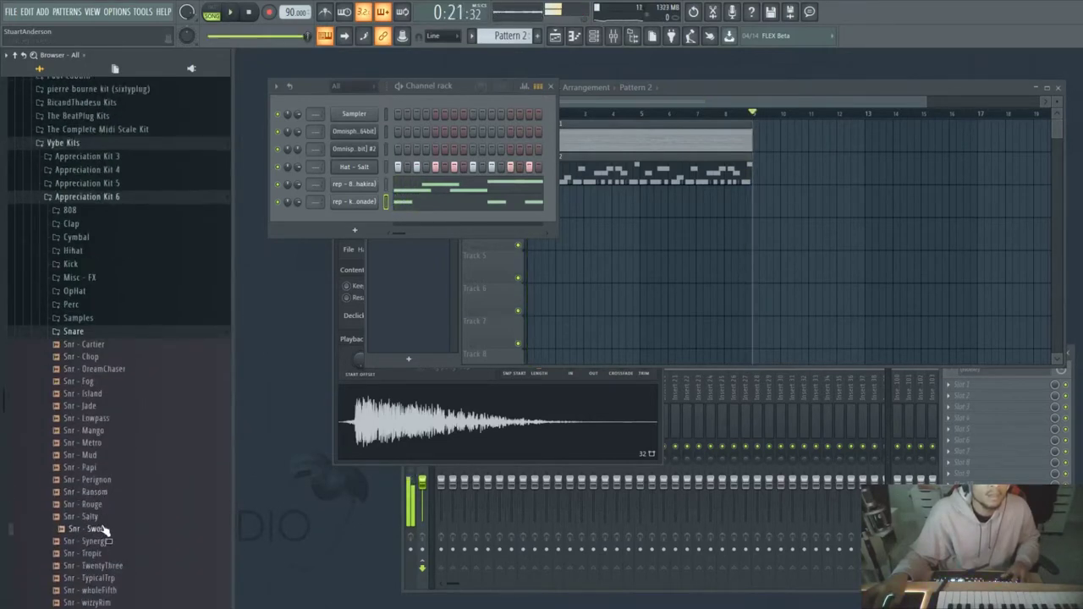
Audition the snares in Appreciation Kit 3 of the Vybe Kits.
click(85, 200)
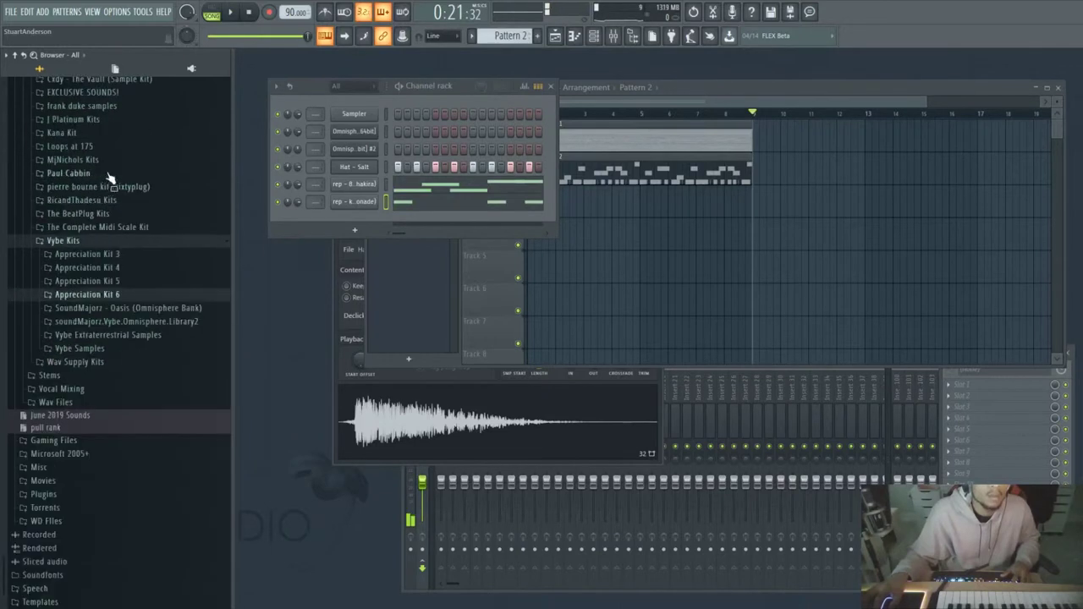
click(110, 254)
click(74, 348)
click(93, 386)
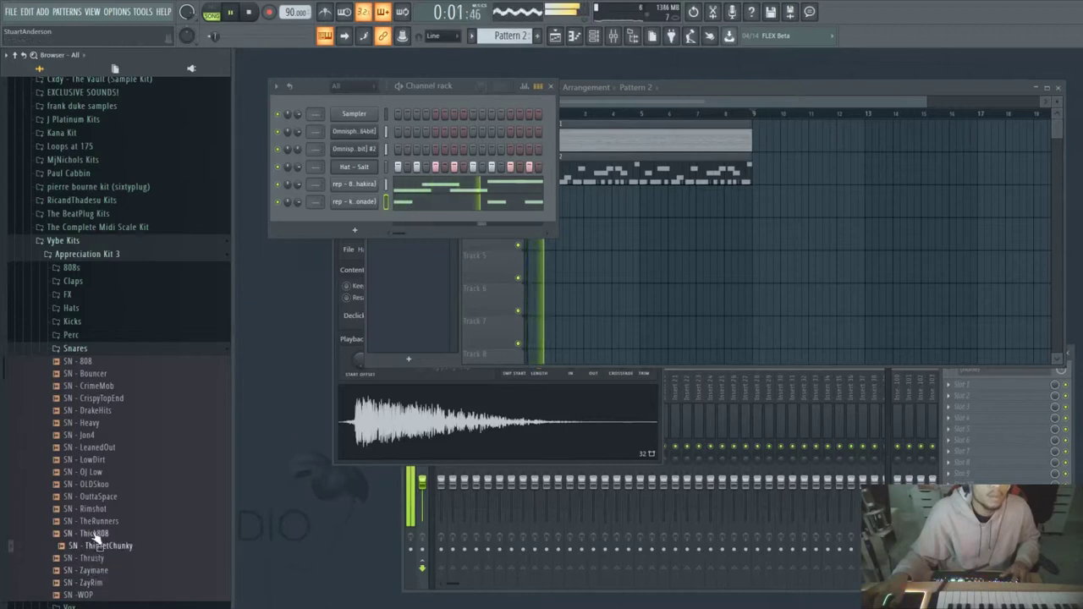
click(70, 336)
Add the basic clap from the pierre bourne kit as a new channel and open its piano roll.
scroll(83, 363, up, 3)
click(106, 335)
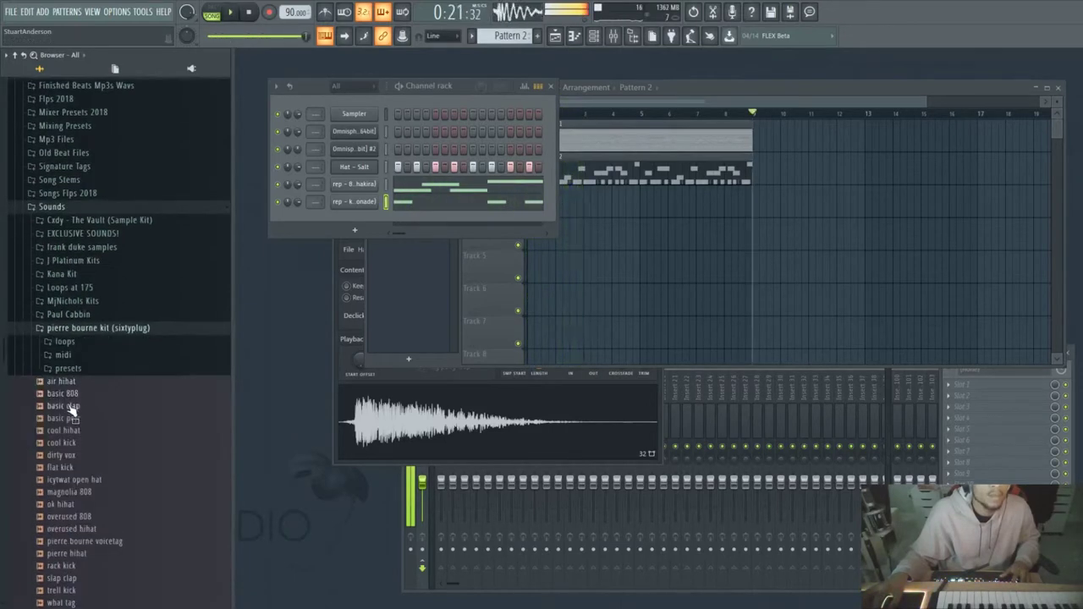
drag(357, 222, 371, 222)
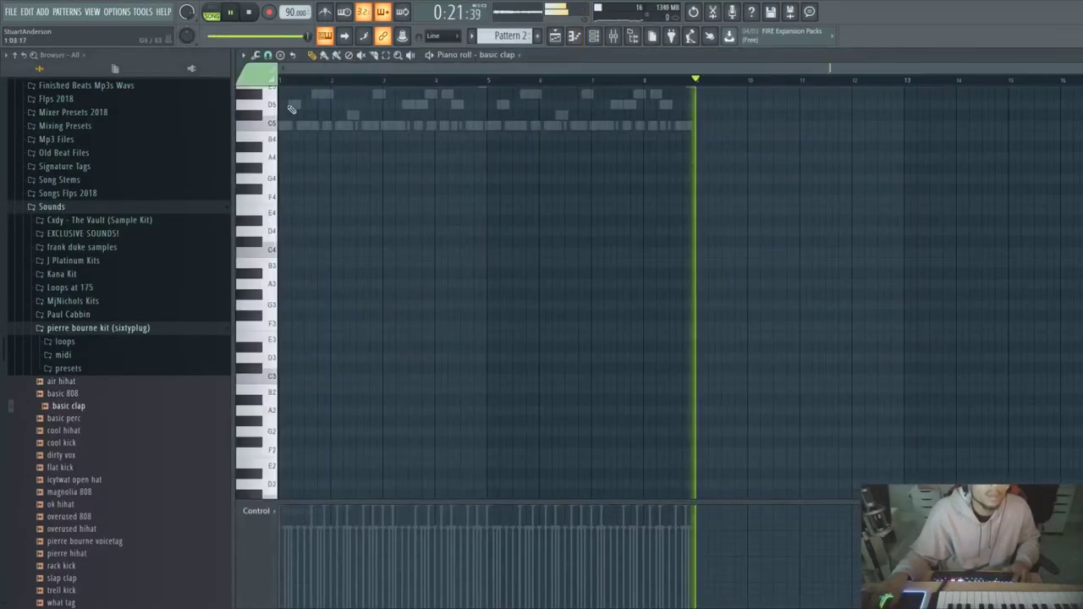
key(space)
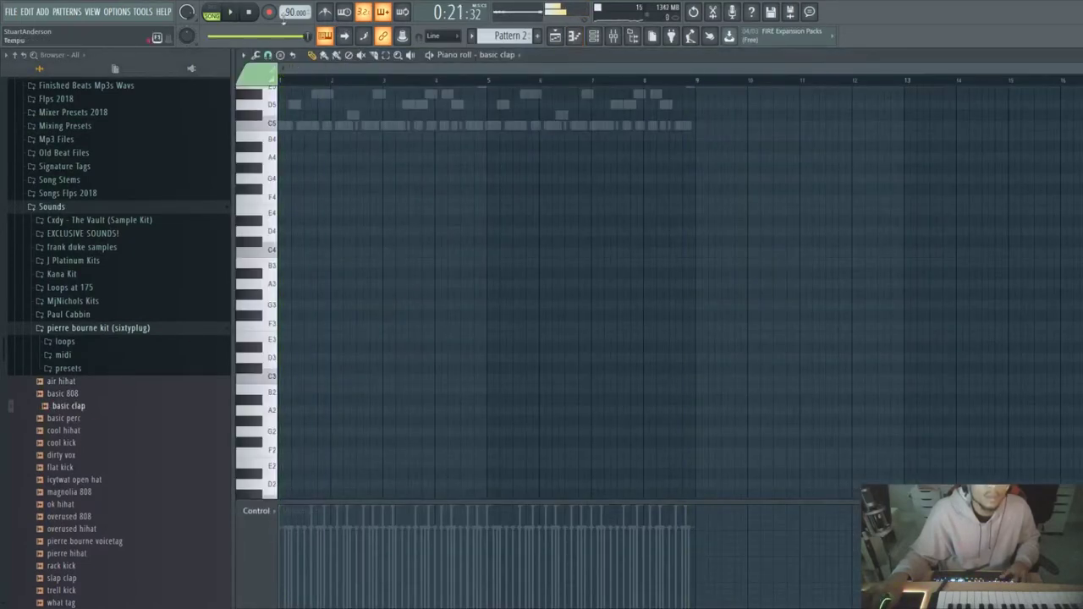
Add C5 clap notes on steps 5 and 13 of each of bars 1 to 4.
scroll(314, 110, up, 3)
scroll(300, 97, up, 3)
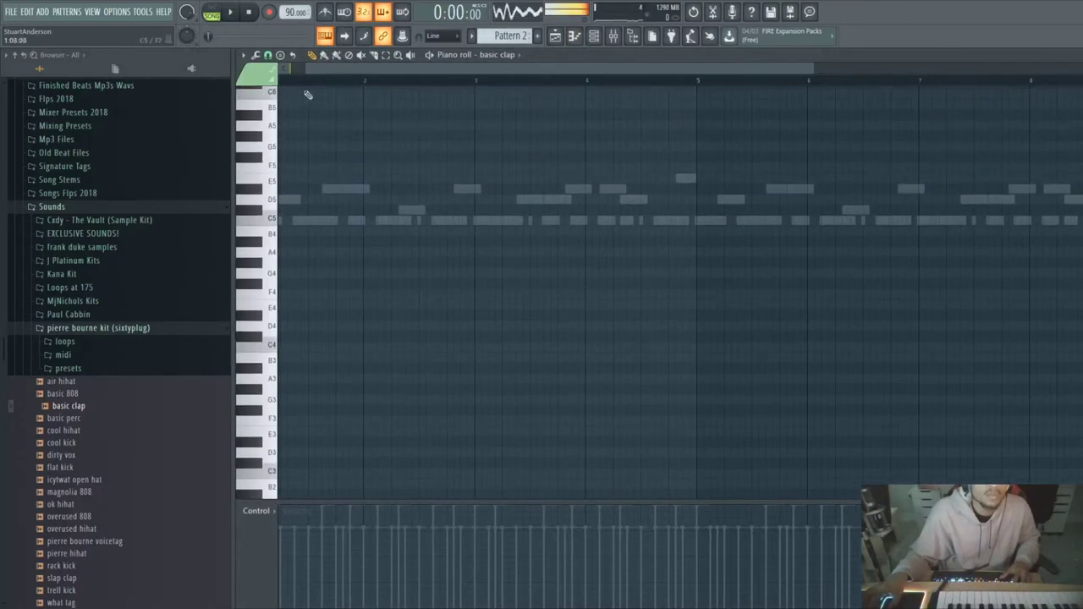
click(312, 220)
click(368, 221)
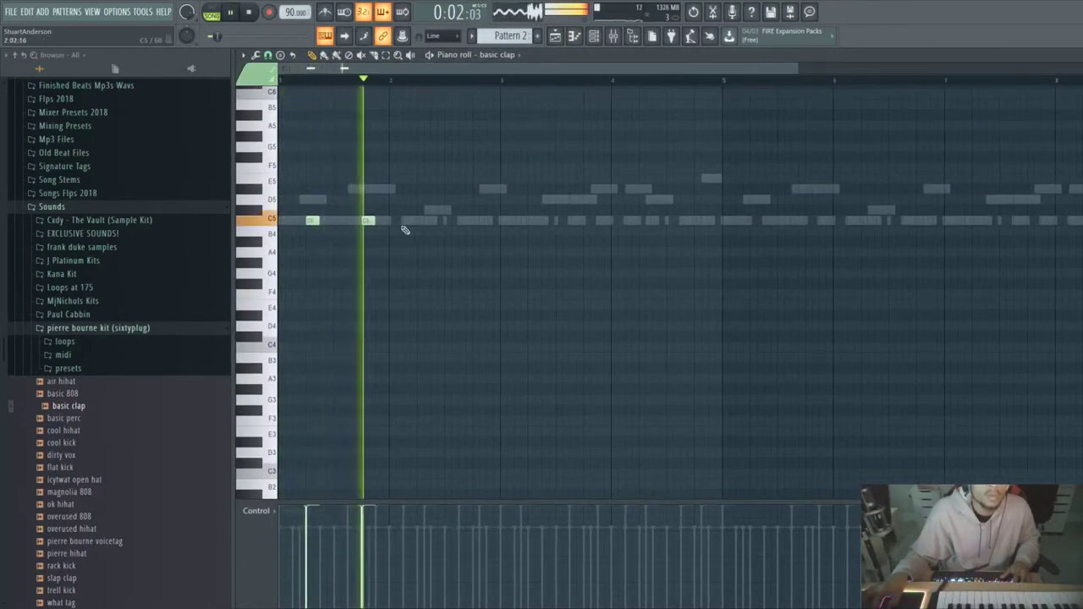
click(424, 221)
click(478, 221)
click(534, 221)
click(582, 221)
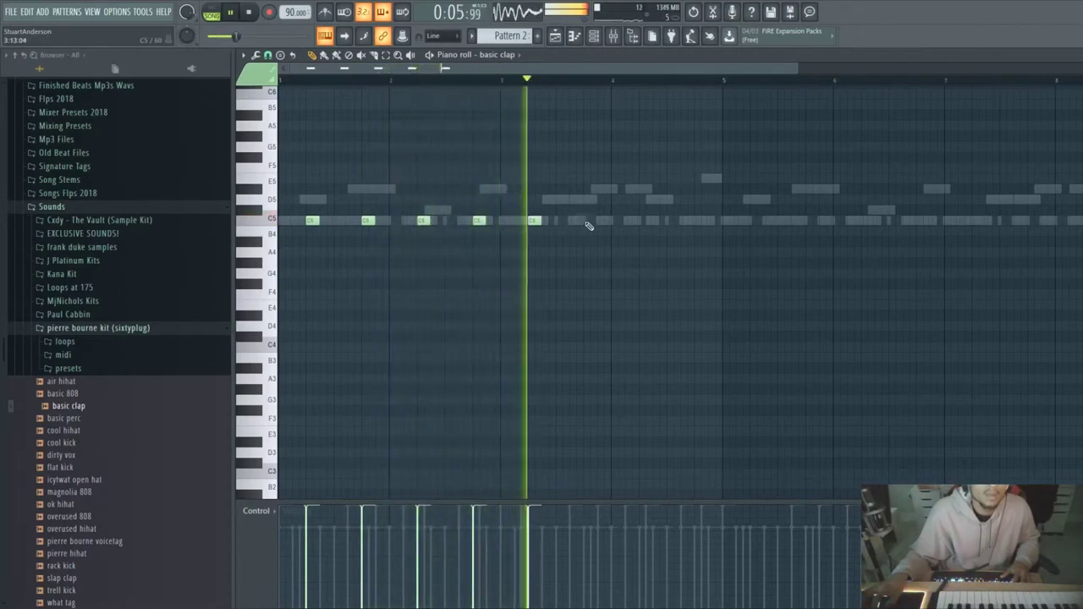
click(645, 220)
click(694, 221)
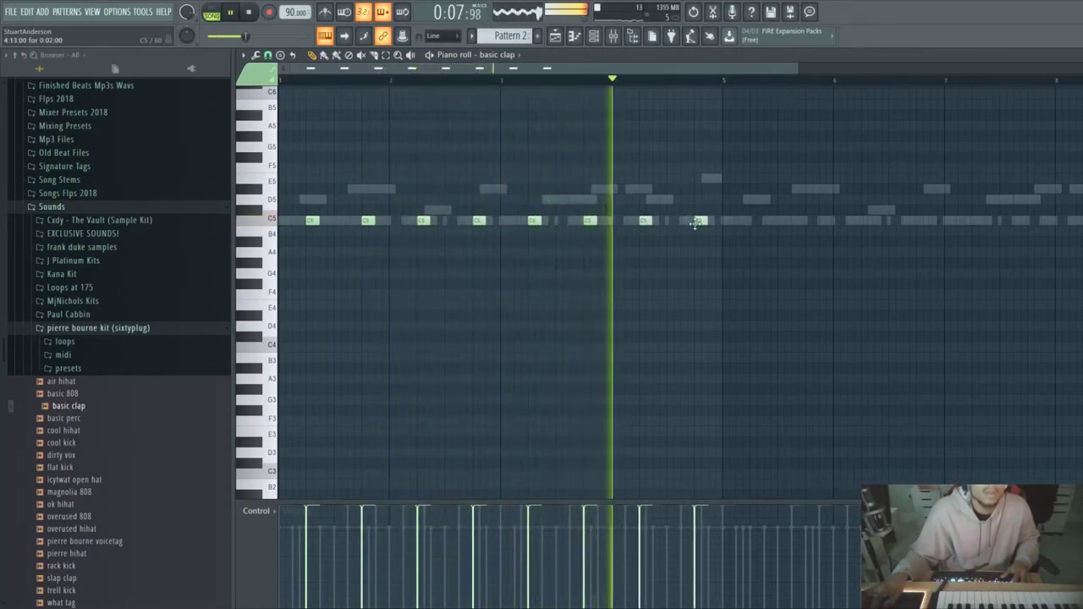
Duplicate the four-bar clap pattern, move the copies to bars 5 to 8, and return to the arrangement view.
key(ctrl+b)
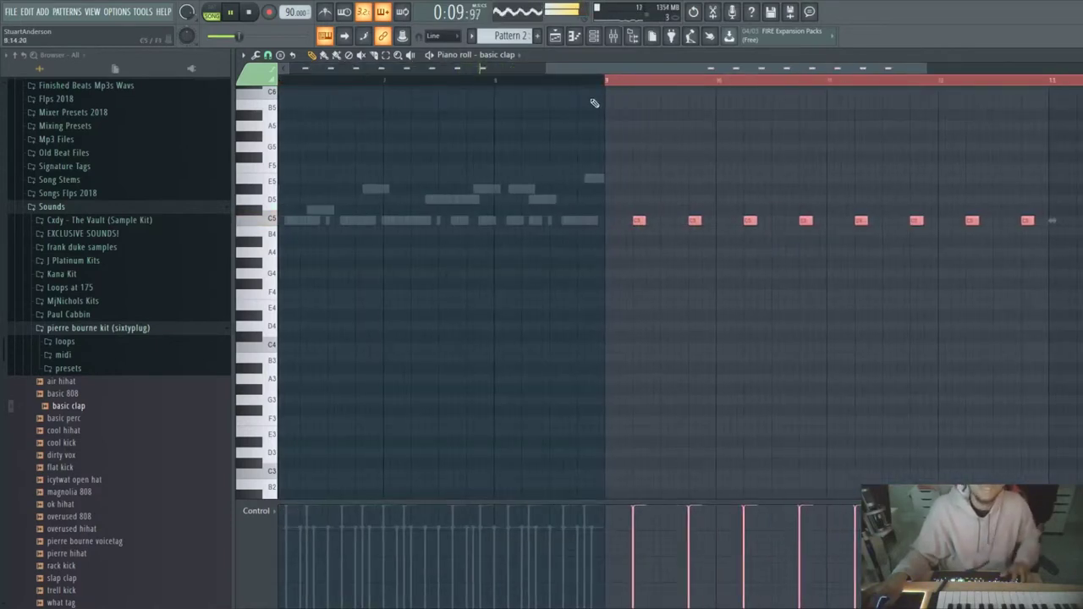
scroll(610, 127, down, 3)
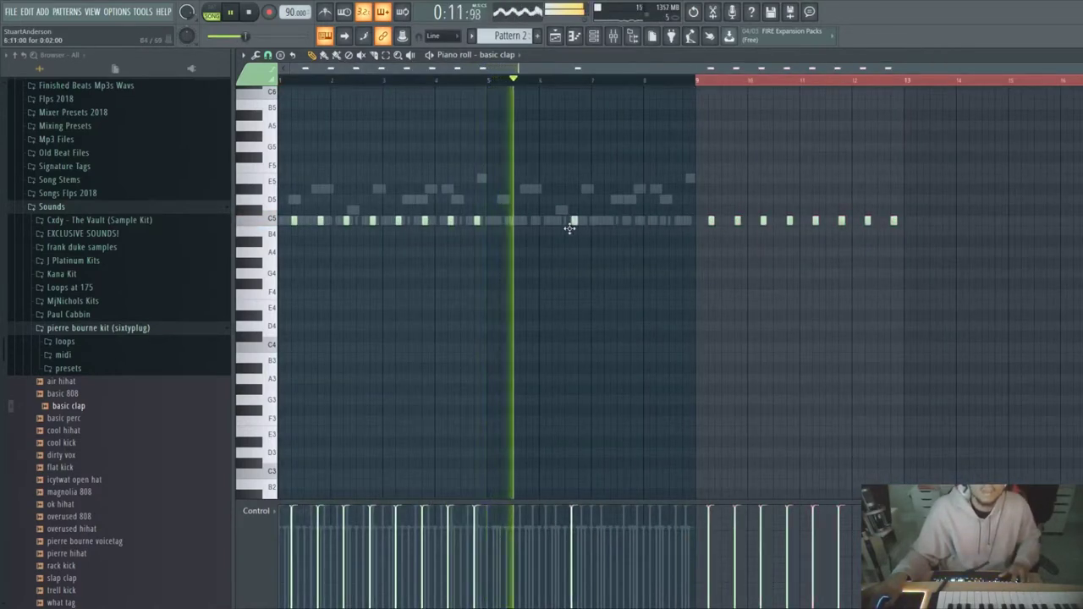
key(ctrl+a)
drag(711, 221, 496, 225)
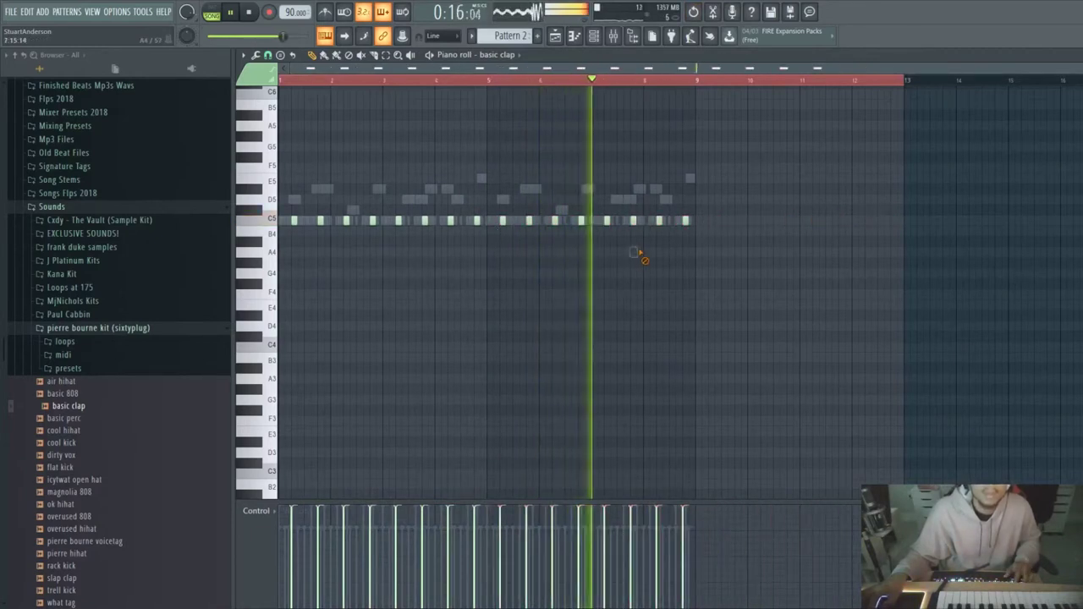
key(F7)
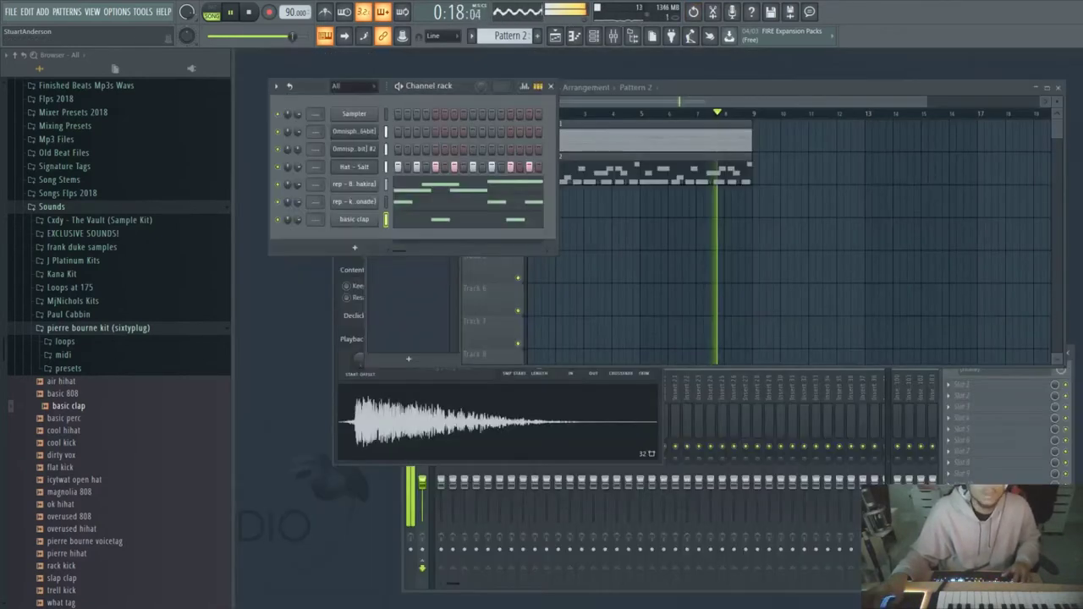
Try Perc Loop 2 150bpm from the E-Trou Joker drum kit on playlist Track 3.
click(71, 555)
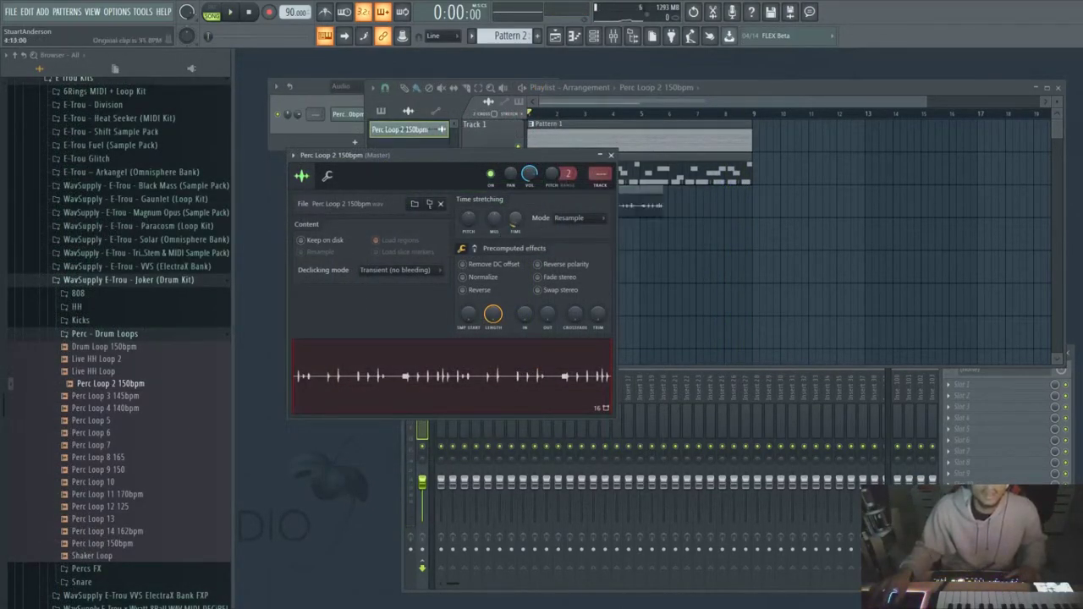
click(611, 156)
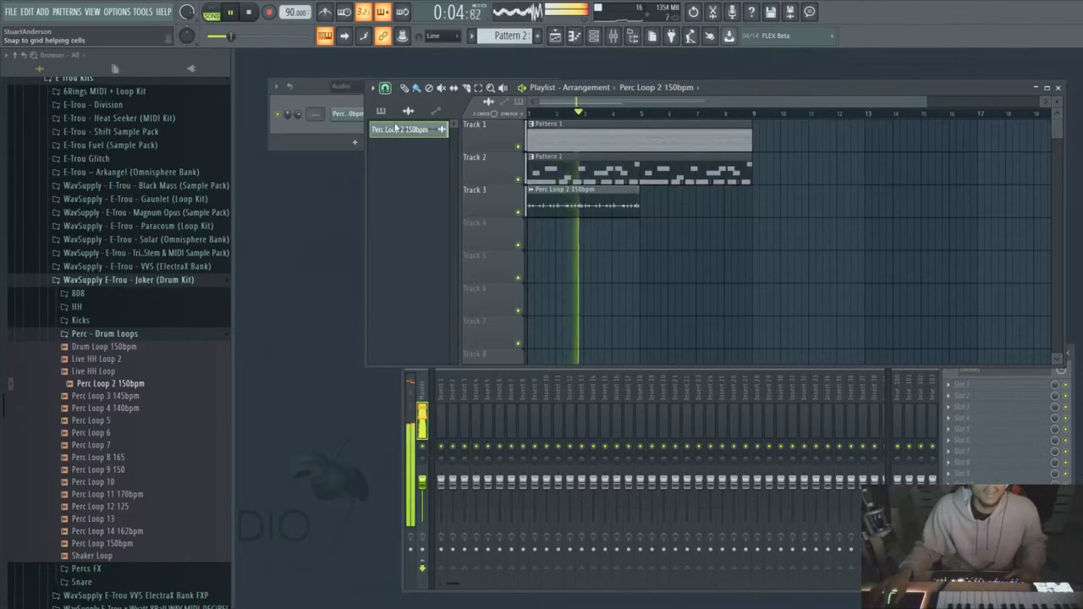
key(space)
click(89, 433)
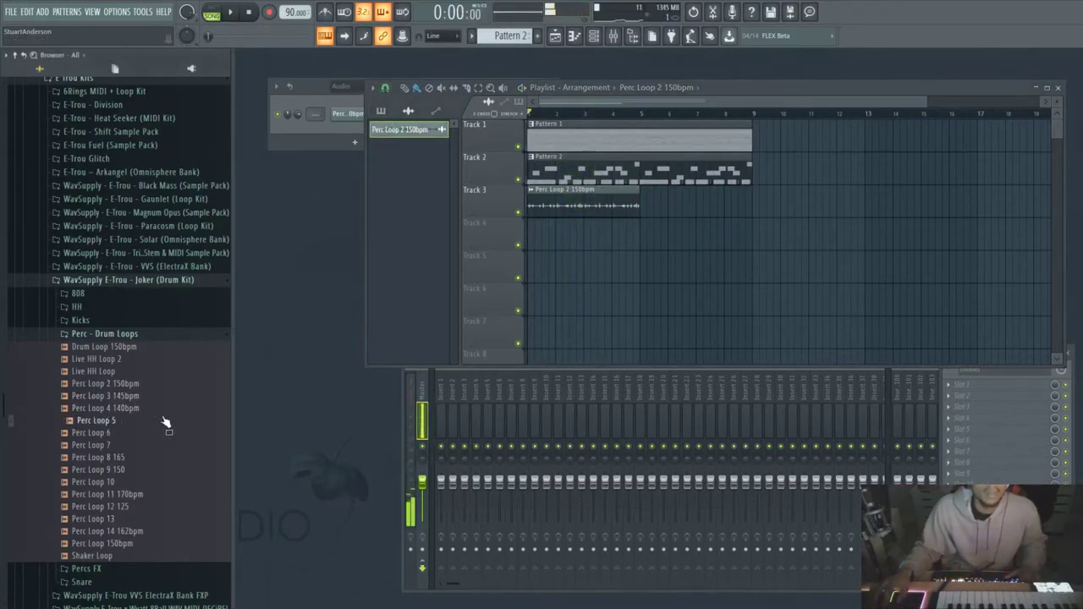
key(ctrl+z)
Place Perc Loop 5 at the start of Track 3, stretch it to four bars and repeat it over bars 5 to 8.
drag(213, 398, 531, 190)
double_click(533, 207)
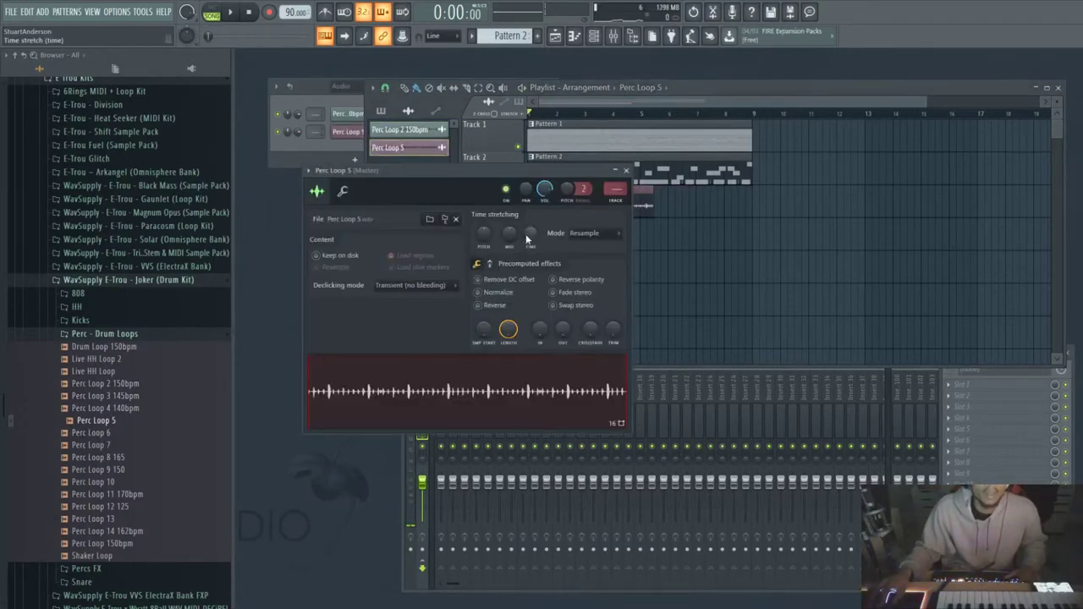
click(626, 171)
click(649, 205)
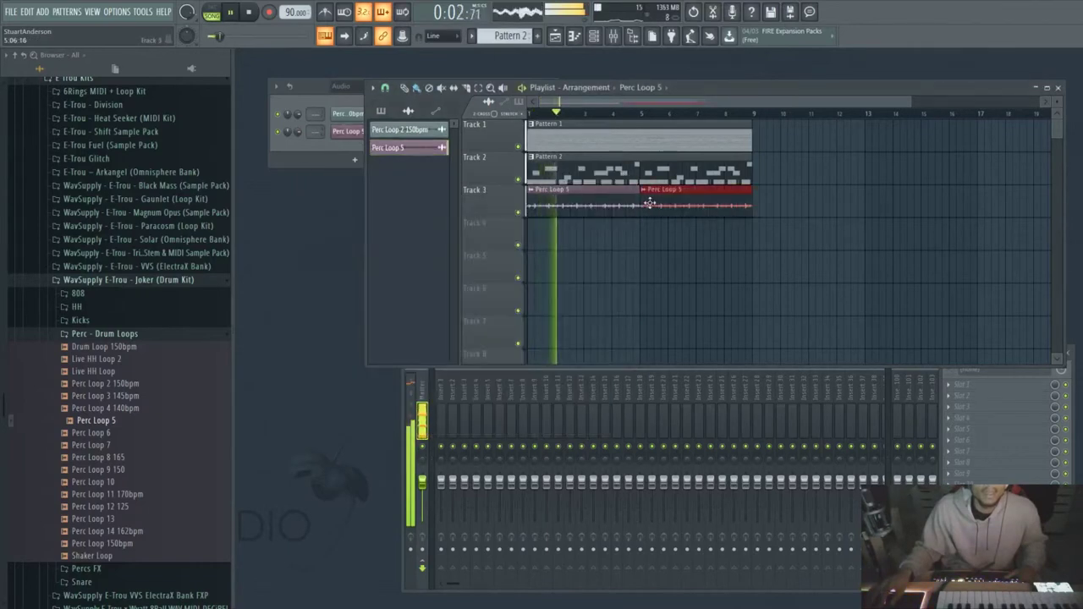
Collapse the Joker kit folder and route the channels from the first Omnisphere through Perc Loop 5 to mixer tracks 2 to 9.
click(110, 281)
scroll(99, 465, down, 4)
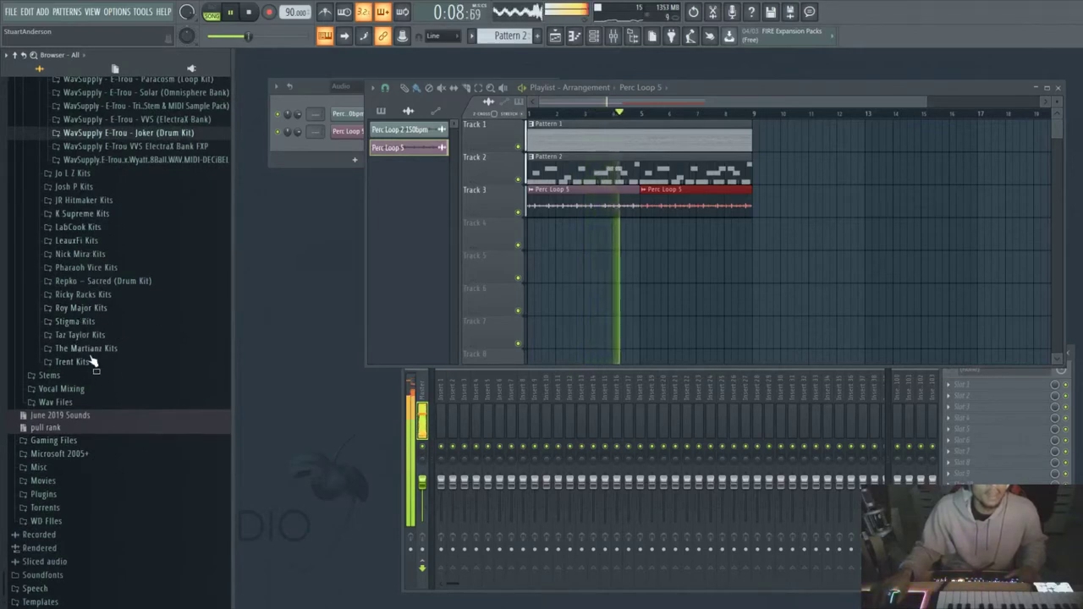
click(336, 147)
key(space)
click(467, 459)
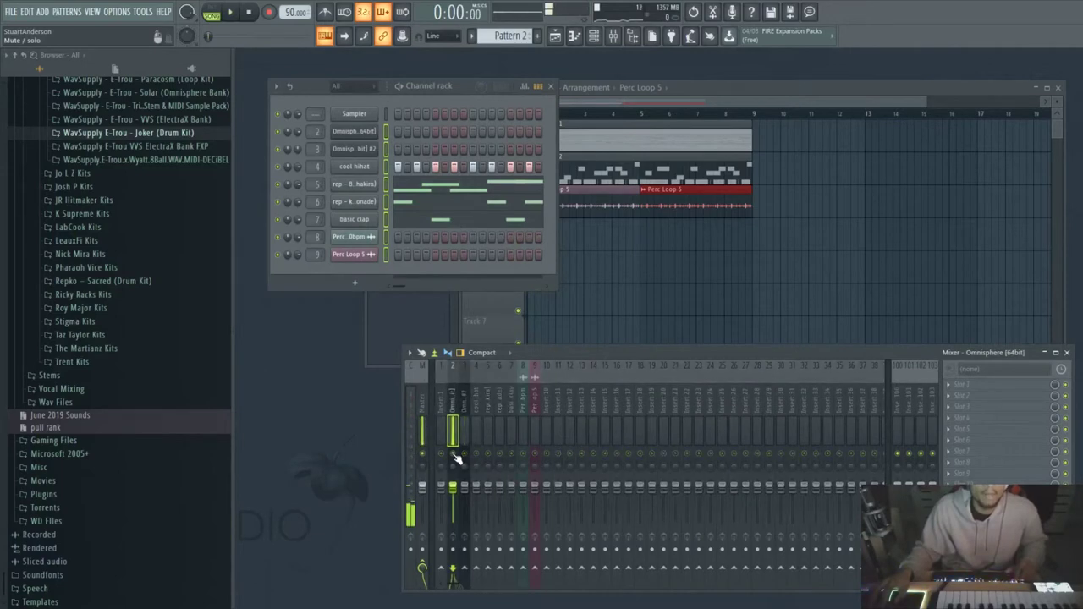
Turn down the channel volume of the first Omnisphere in its plugin wrapper and close the window.
click(364, 134)
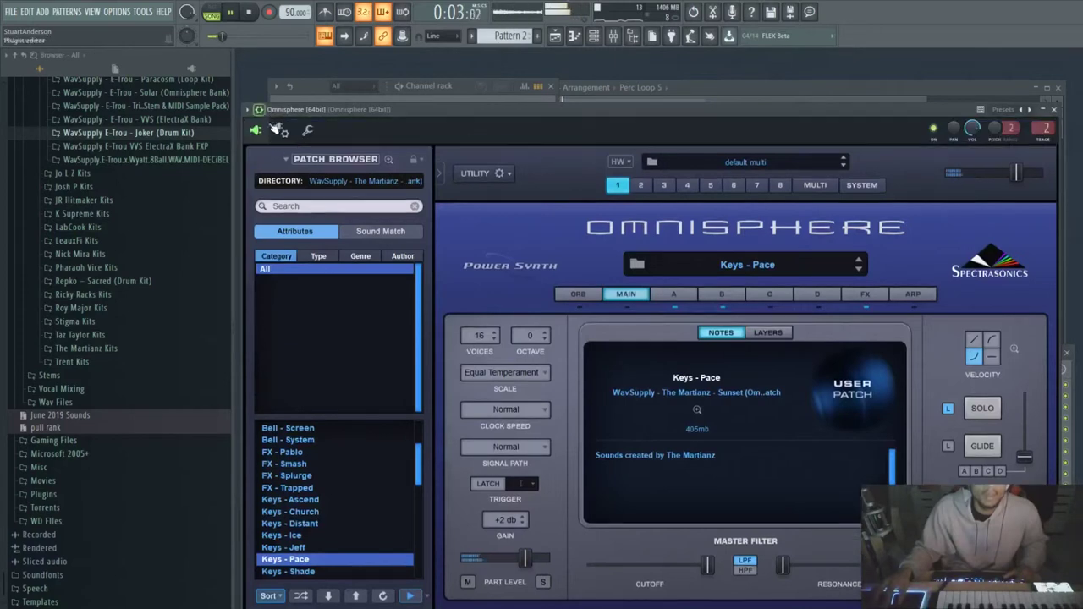
click(259, 109)
drag(445, 108, 564, 119)
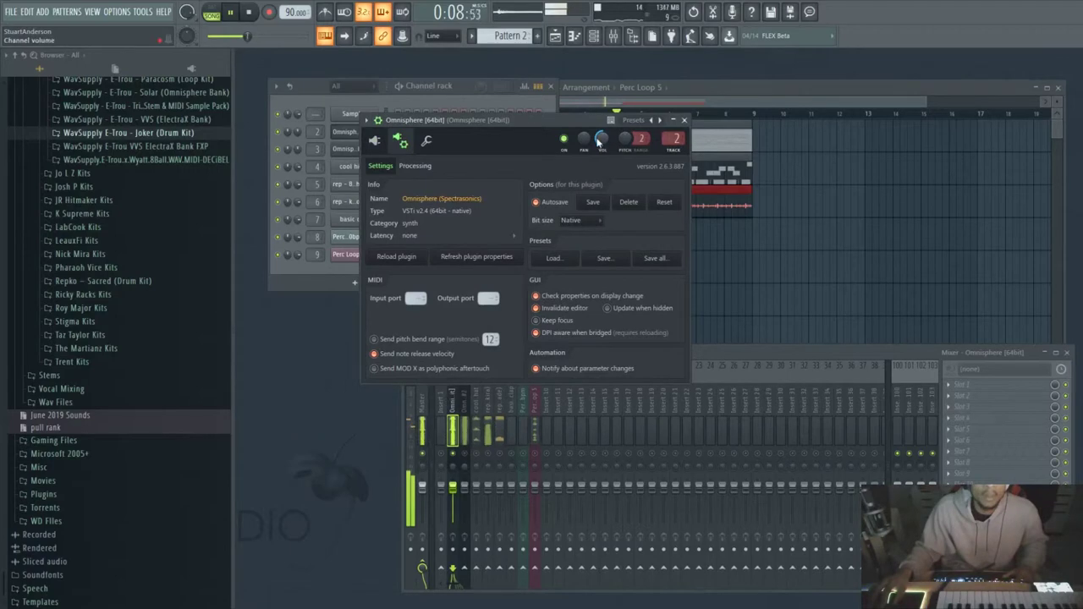
click(685, 120)
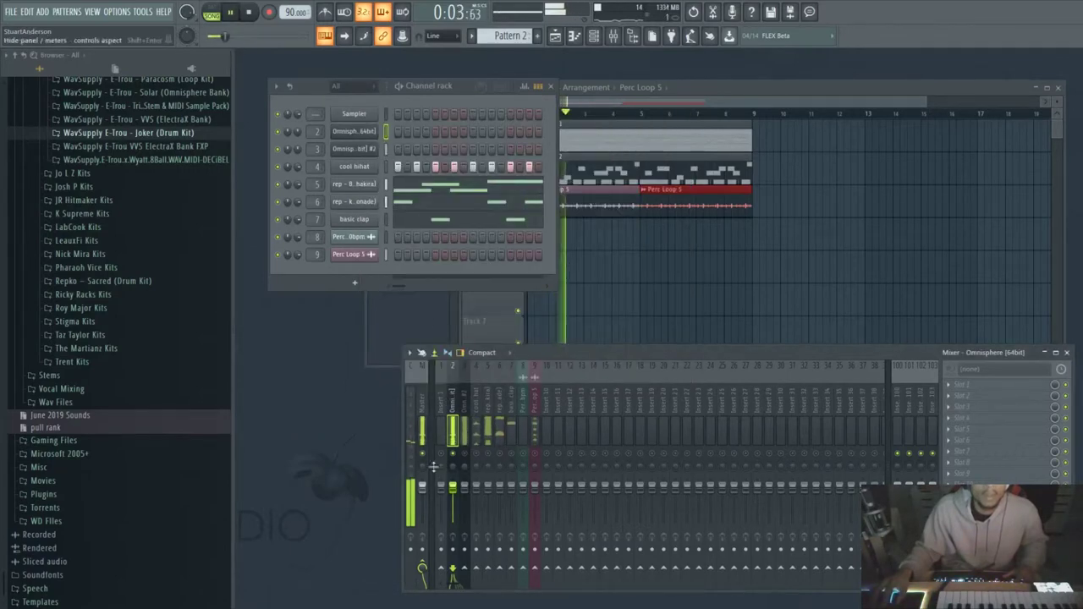
Lower the channel volume of Omnisphere #2 to about 50% in its plugin wrapper and close the window.
click(353, 149)
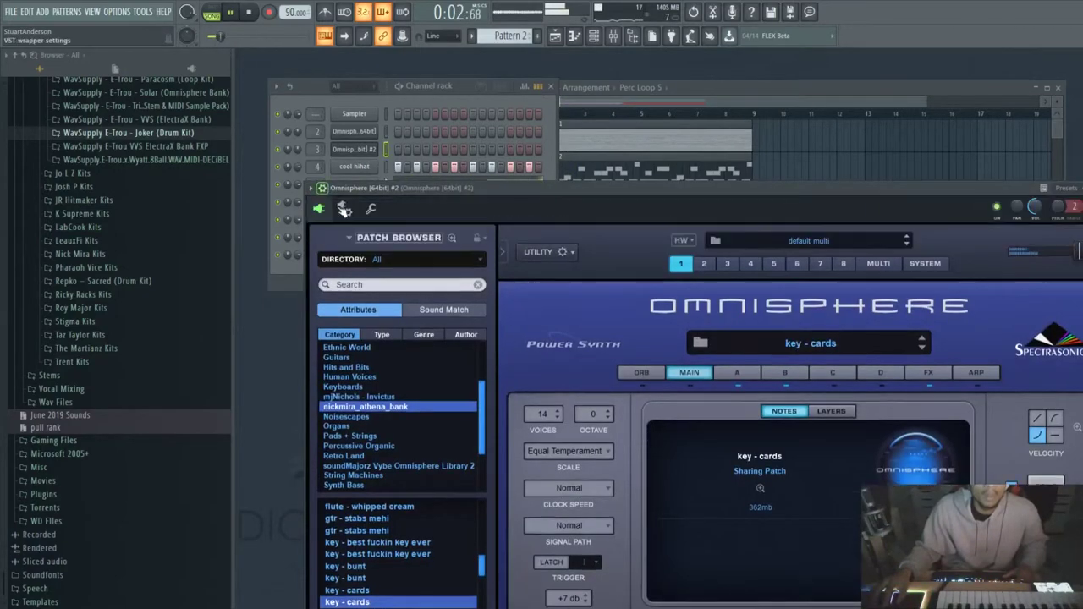
click(321, 187)
drag(425, 187, 753, 139)
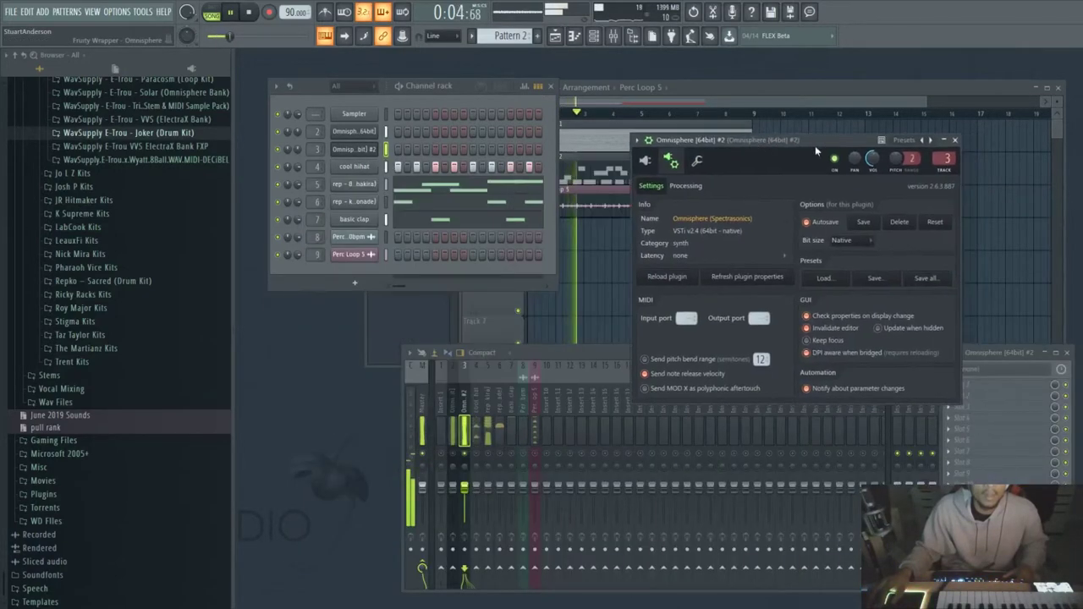
drag(762, 140, 749, 153)
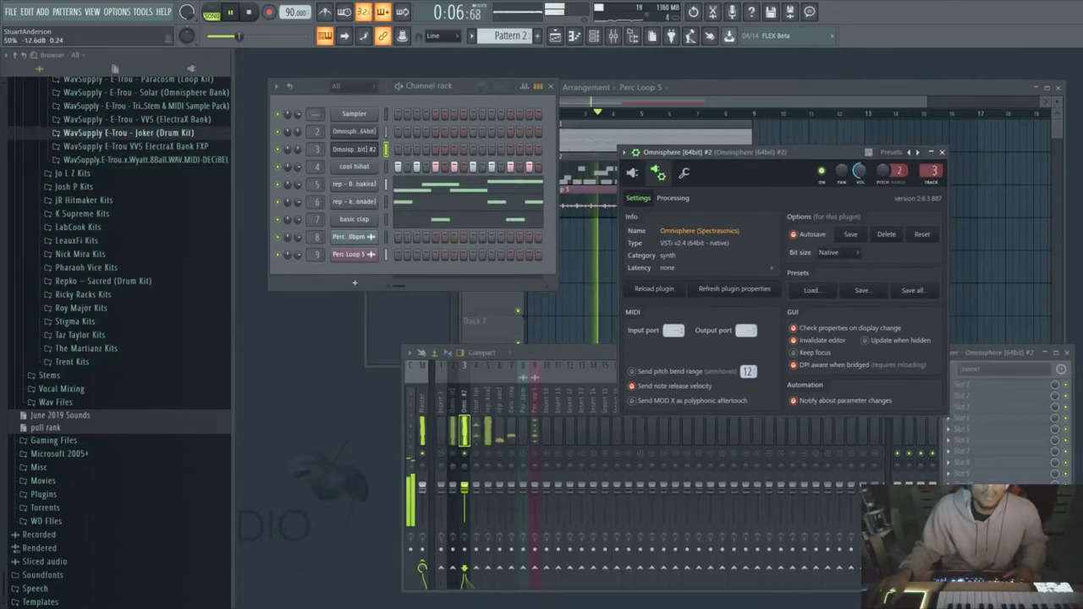
click(931, 152)
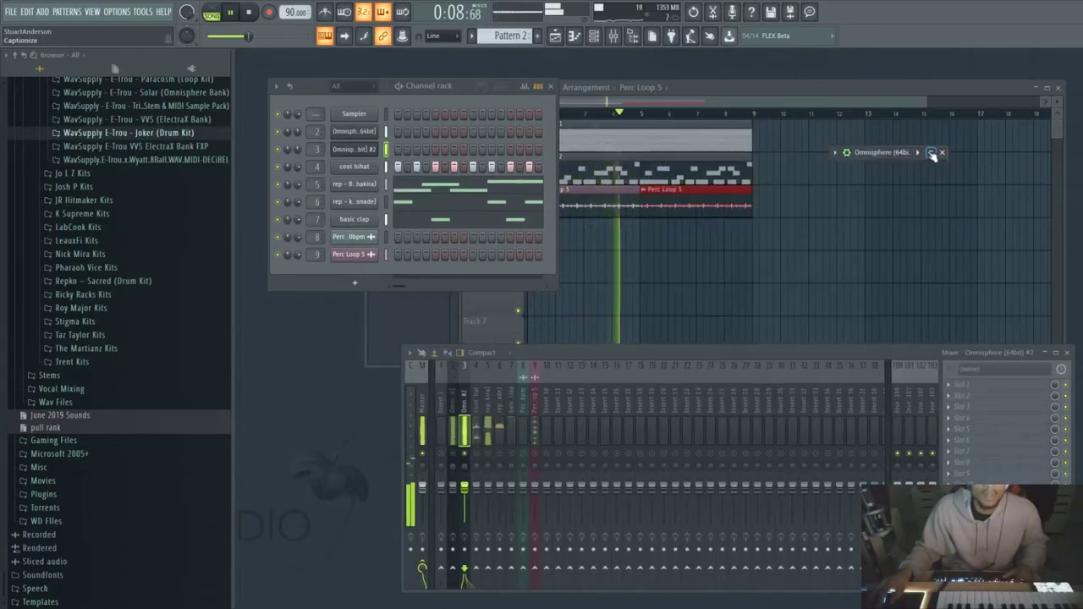
click(931, 153)
click(941, 153)
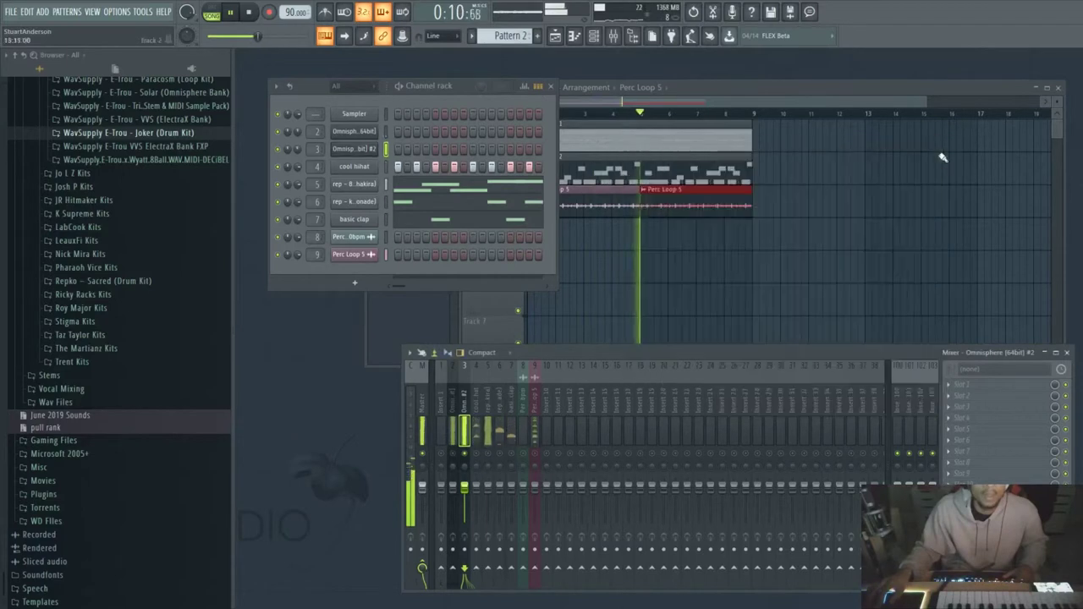
Restart playback, lower the 808 channel's volume to about 73% in its sampler settings and close the window.
key(space)
key(space)
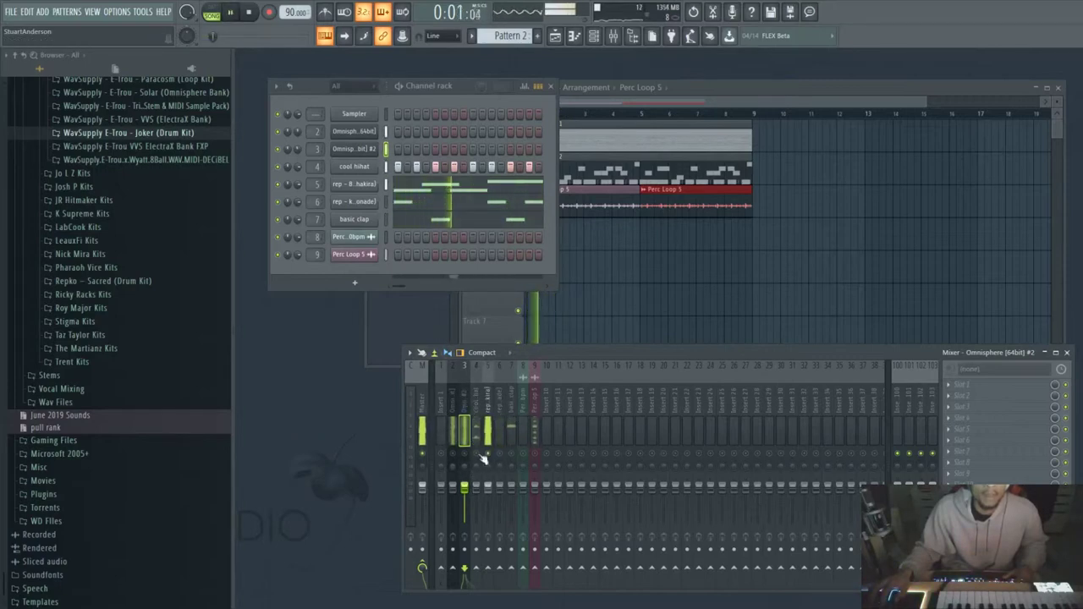
click(486, 418)
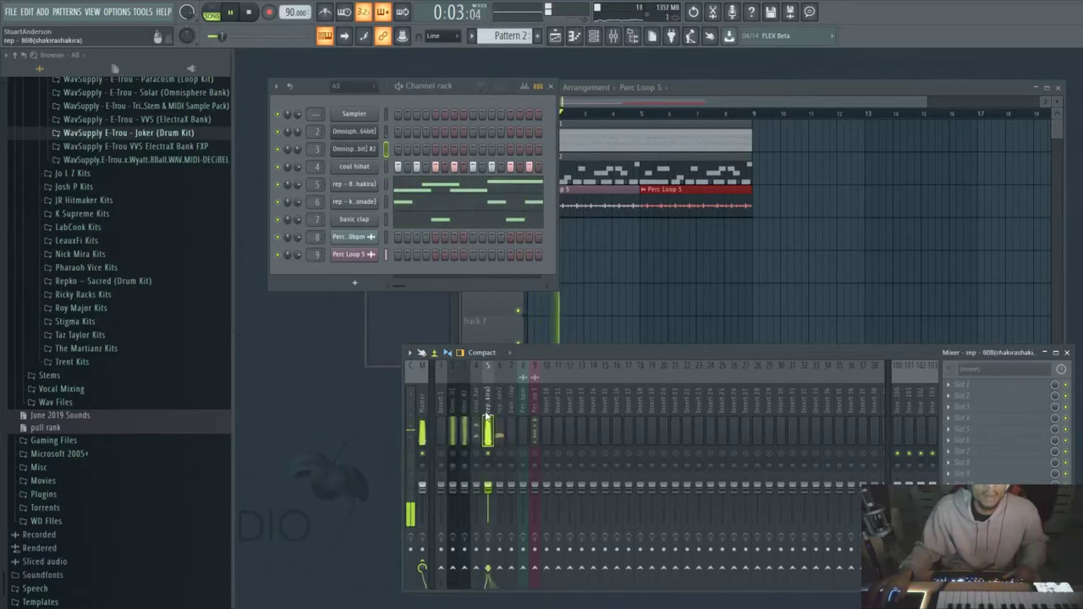
click(362, 184)
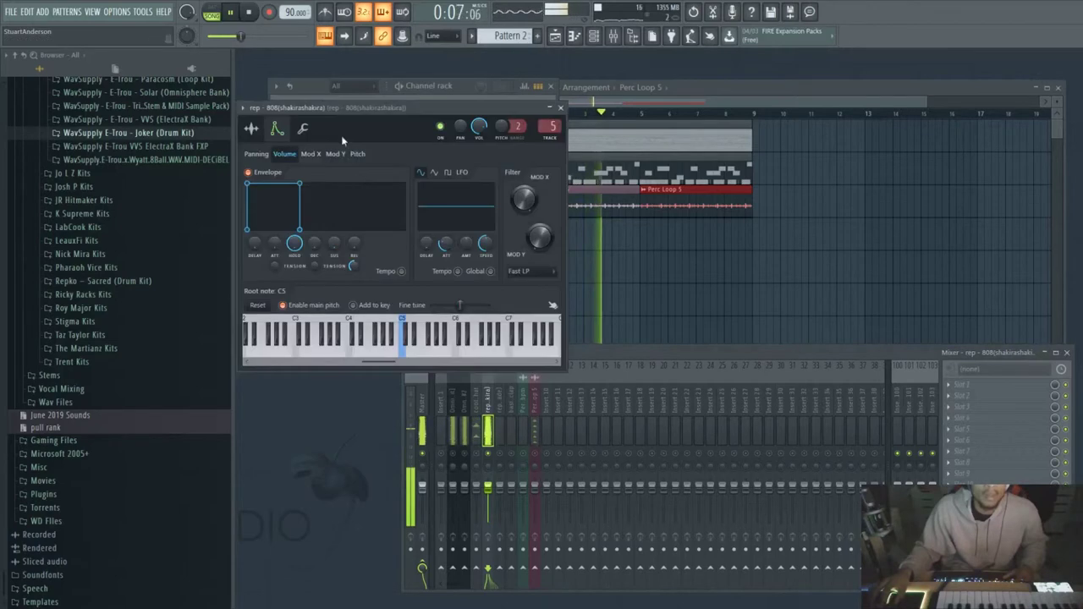
drag(479, 126, 479, 131)
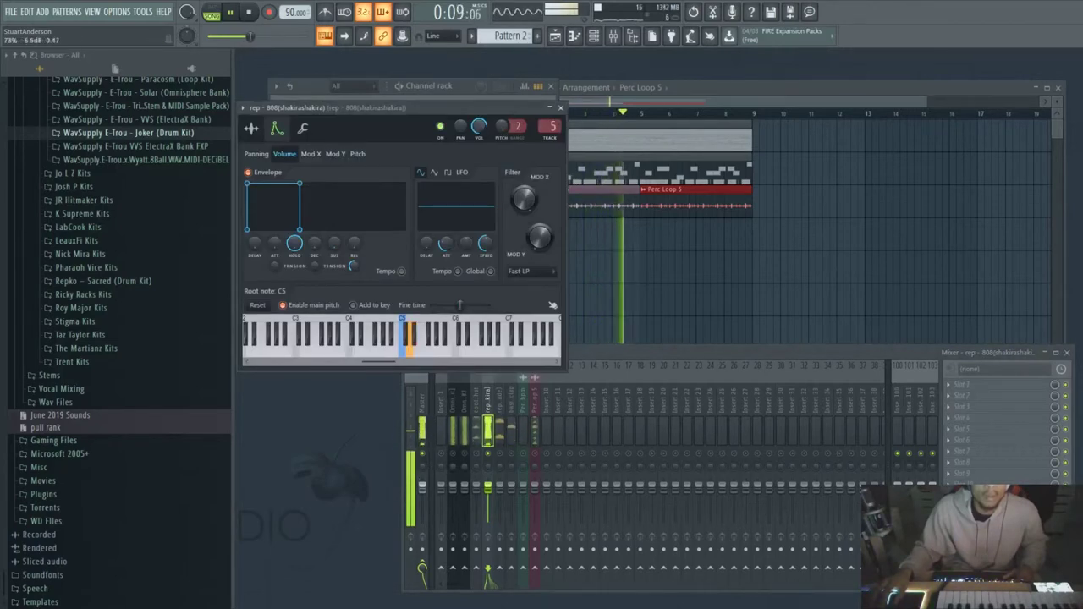
click(558, 110)
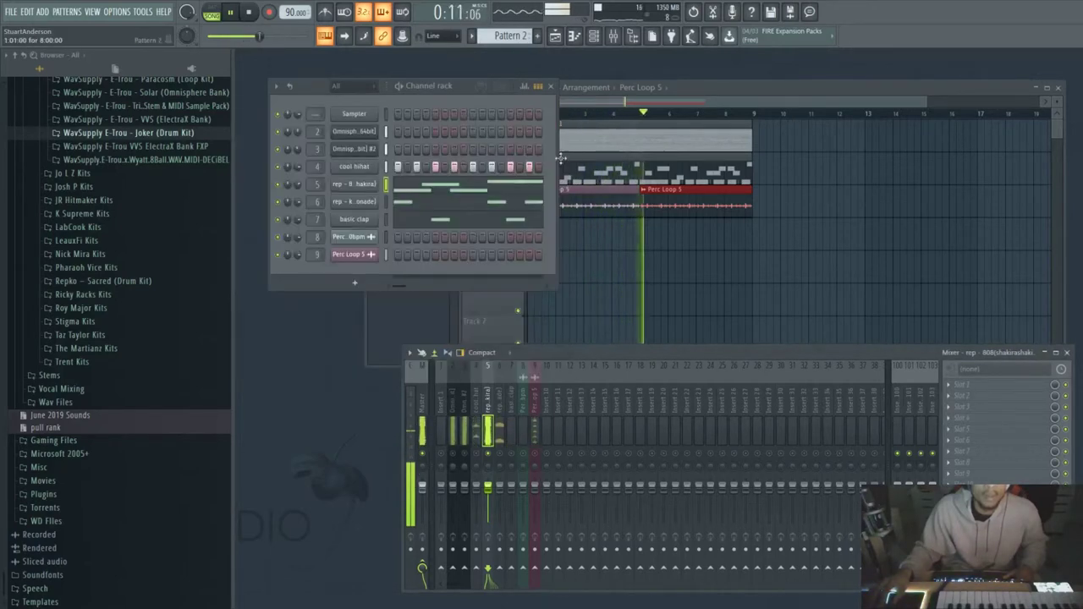
Lower the cool hihat channel's volume to about 63% in its sampler settings, close the window and stop playback.
click(474, 402)
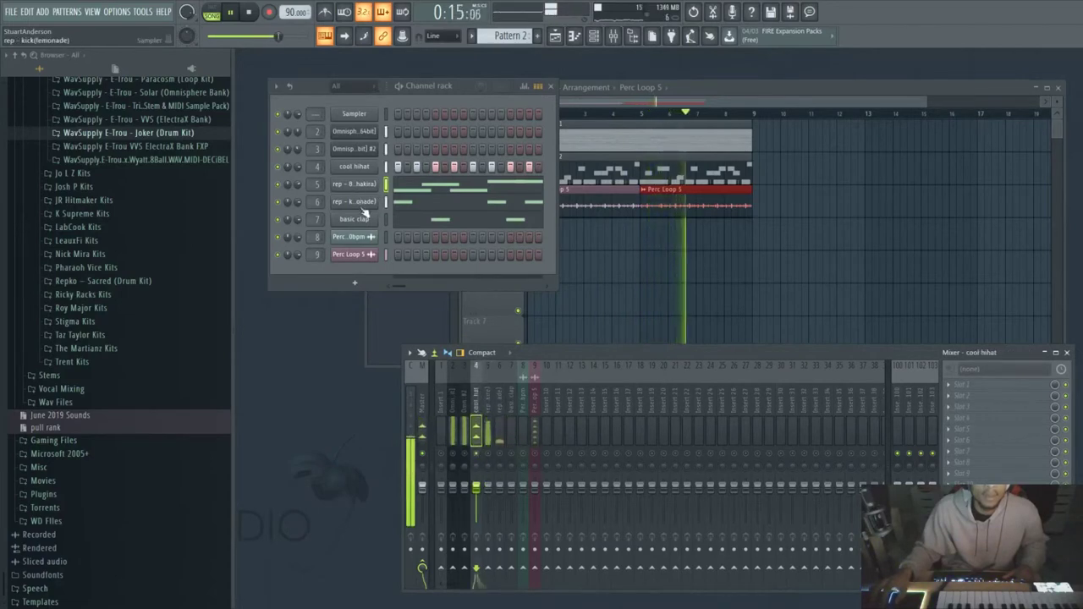
click(354, 166)
drag(420, 203, 651, 210)
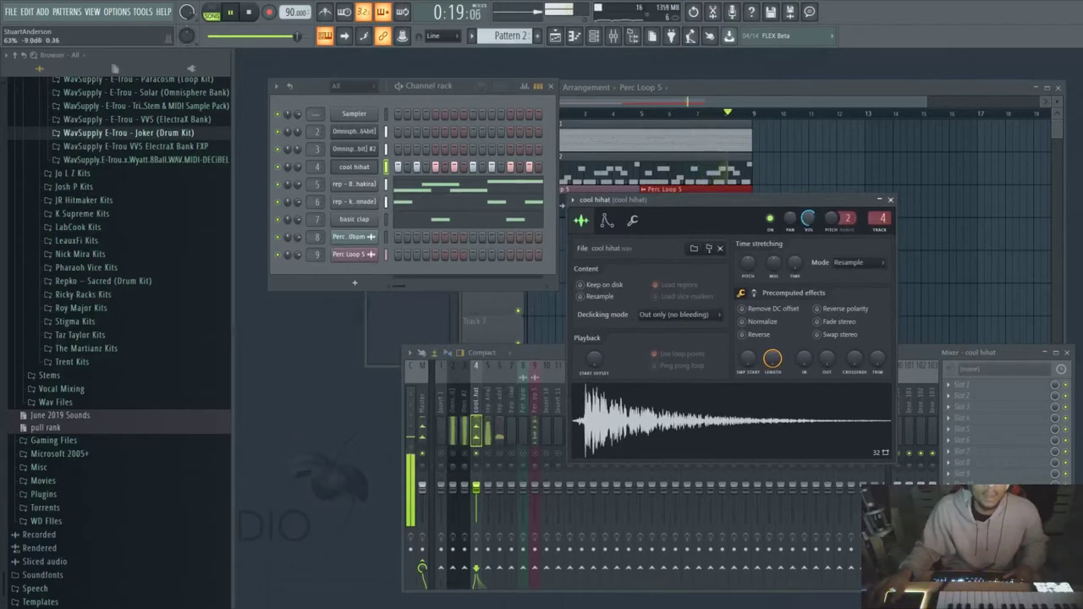
click(890, 200)
key(space)
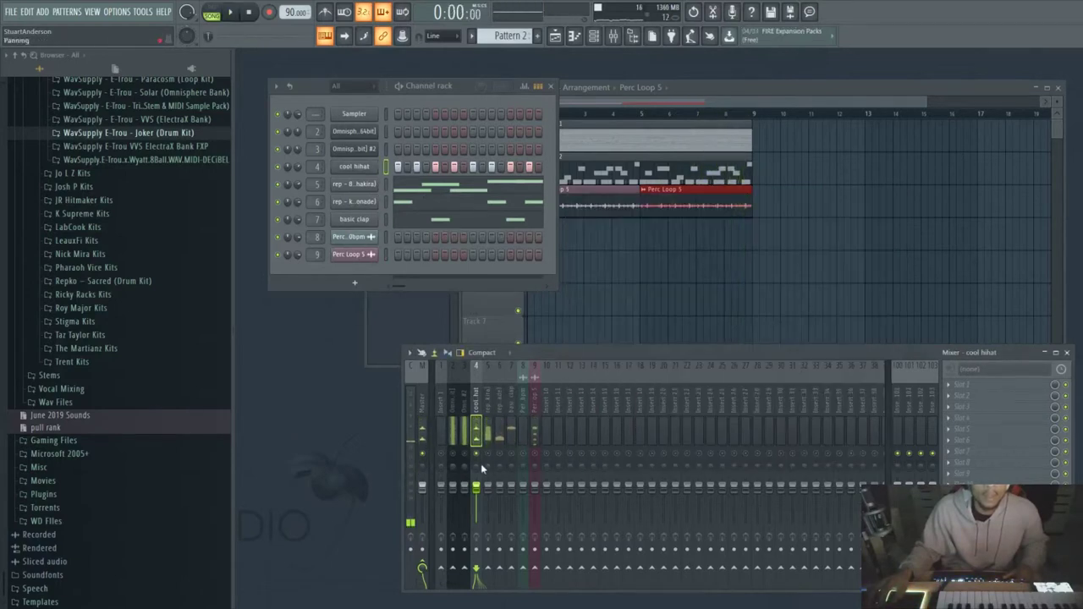
Play the song, turn down the kick channel's volume in its sampler settings and close the window.
key(space)
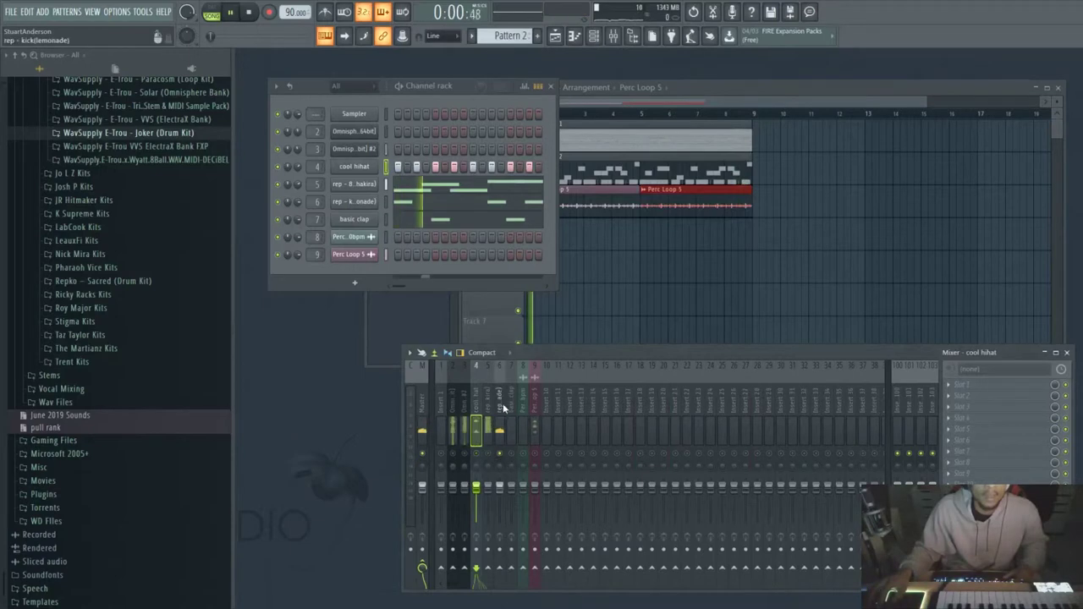
click(501, 411)
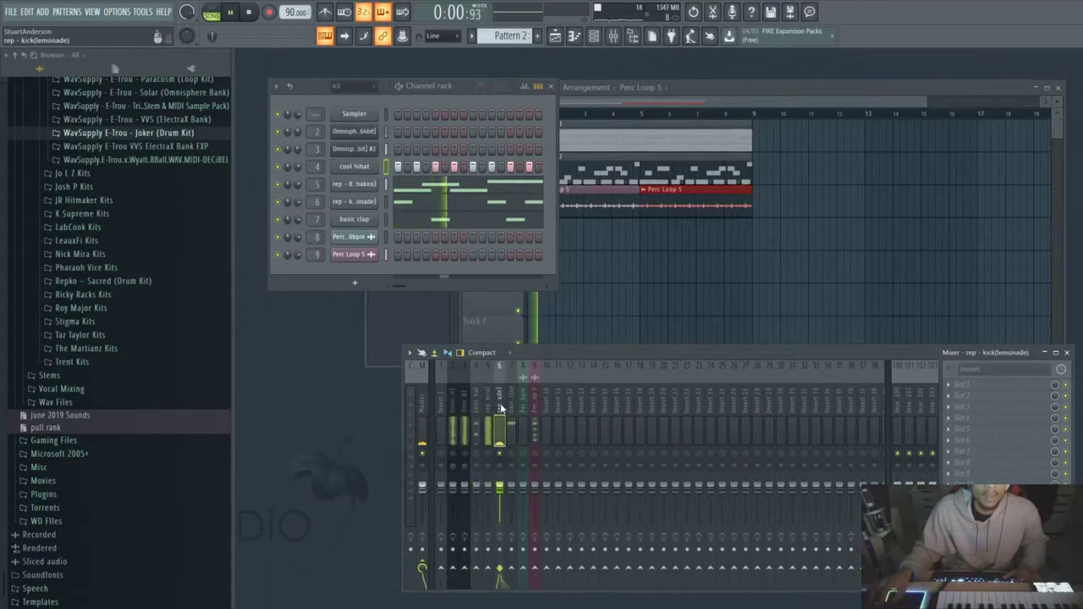
click(354, 201)
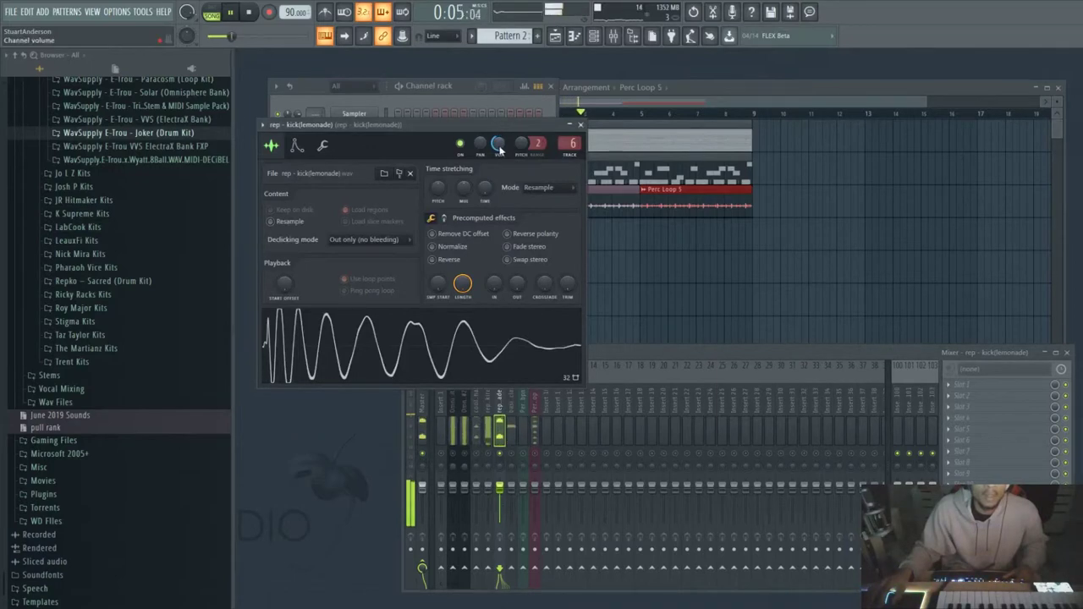
click(578, 125)
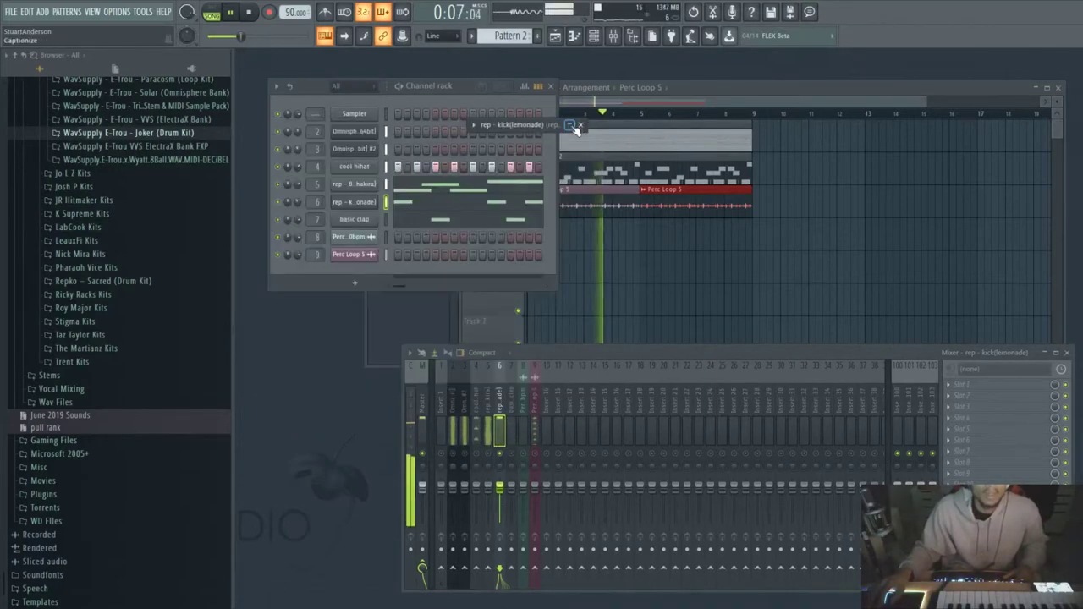
click(561, 135)
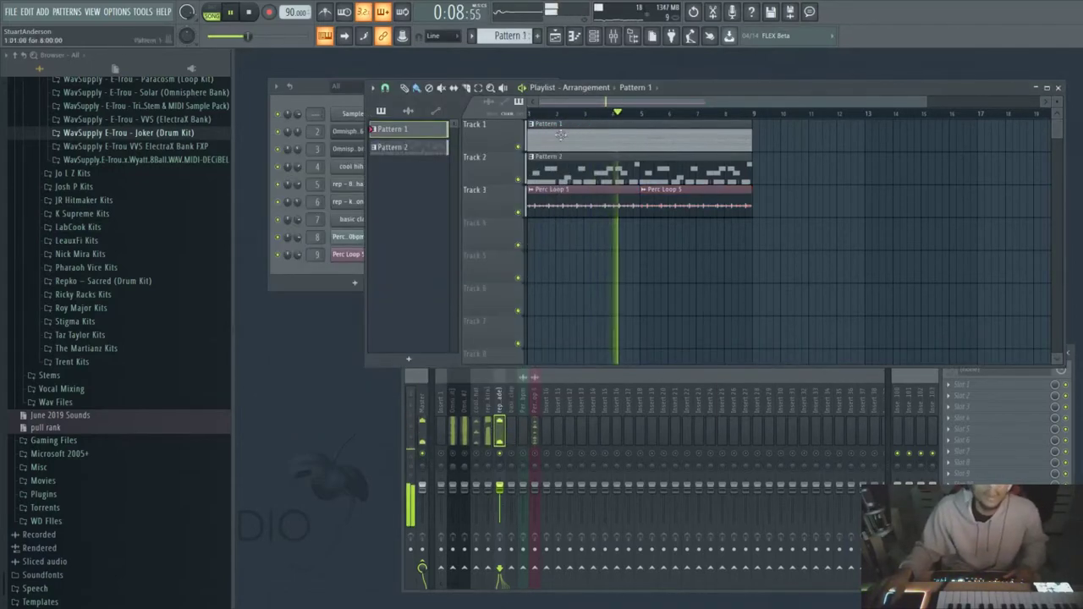
Restart playback, turn down the basic clap channel's volume in its sampler settings and close the window.
click(503, 447)
key(space)
key(space)
click(511, 410)
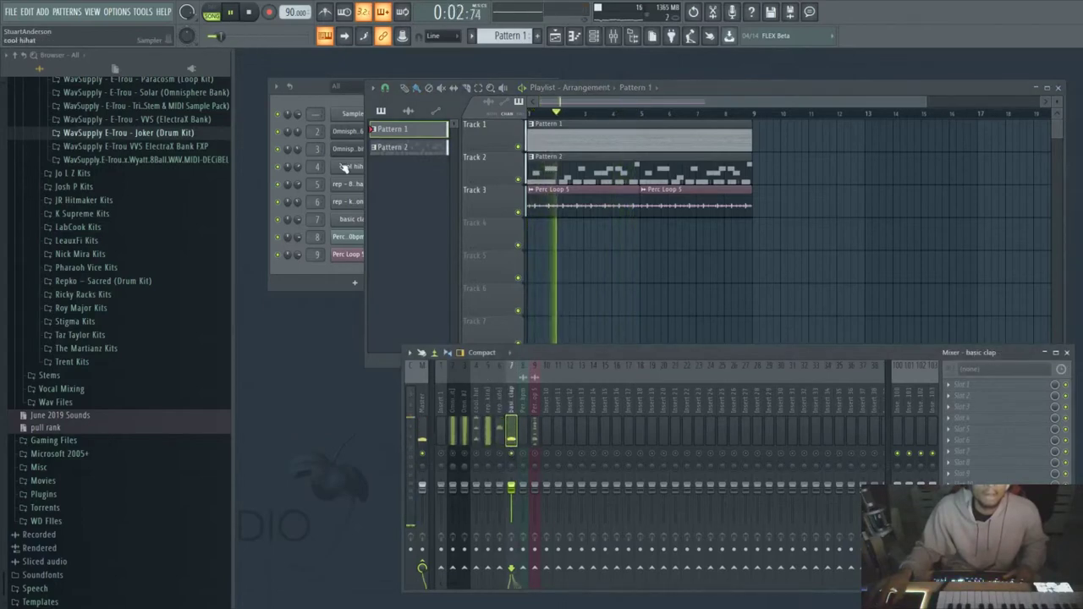
click(352, 220)
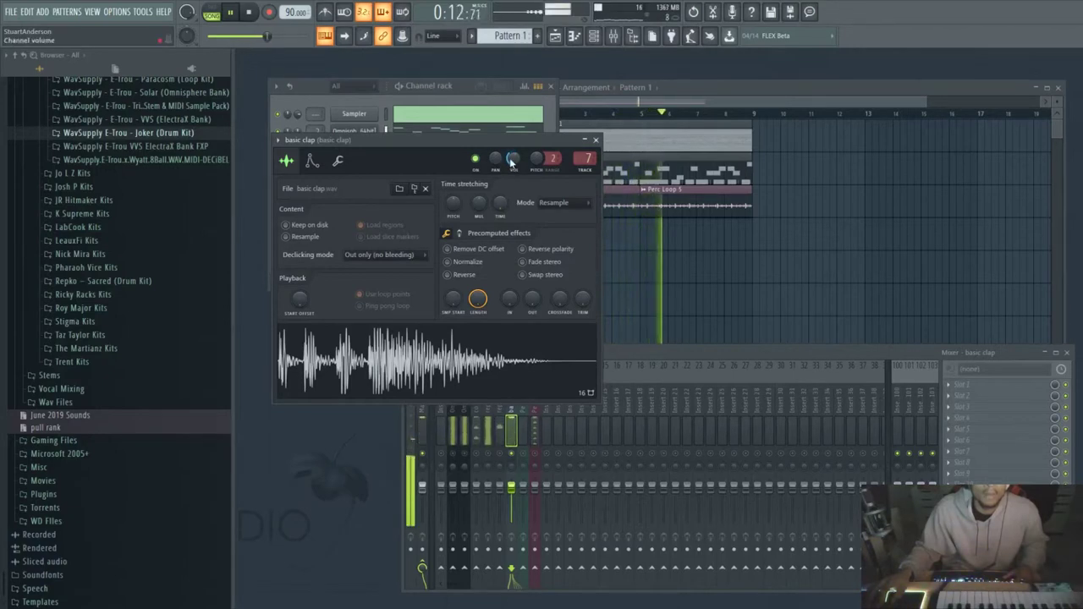
click(596, 139)
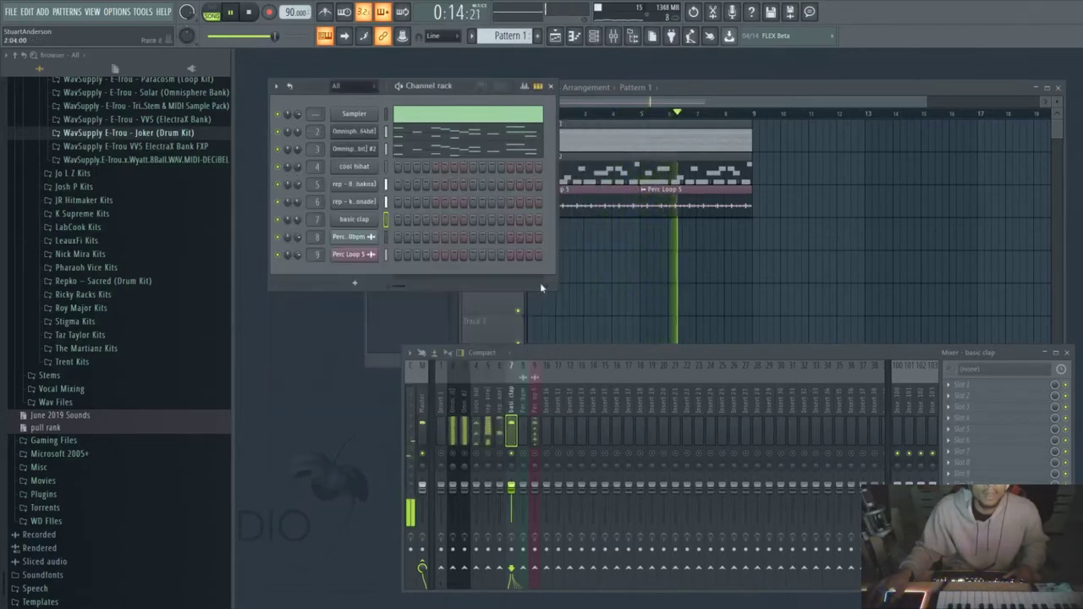
Check the Perc Loop 5 level in the mixer, re-enable all mixer tracks and play back the full mix.
click(501, 431)
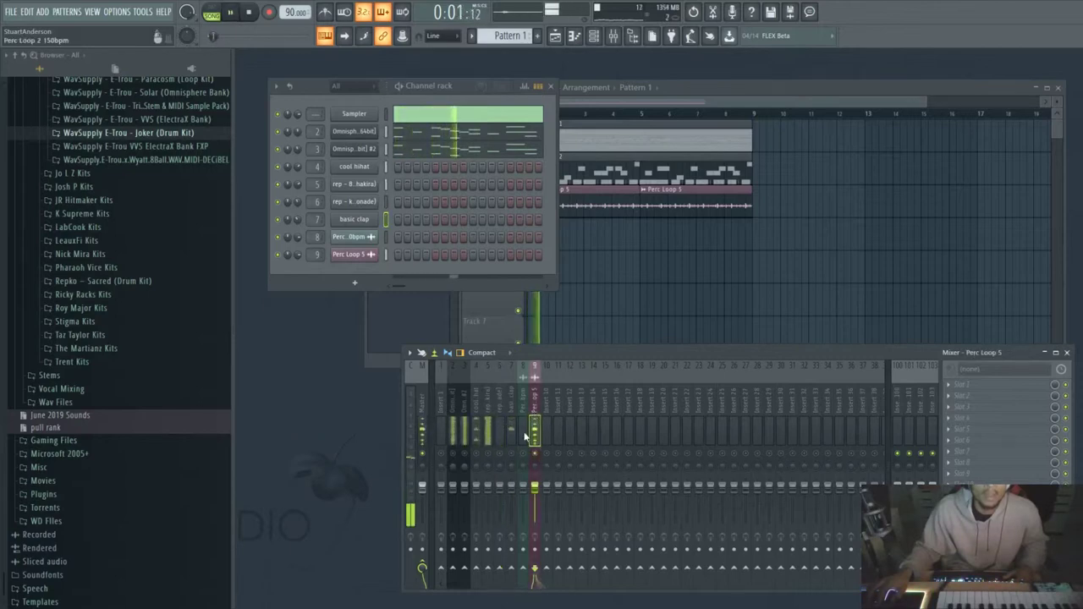
key(space)
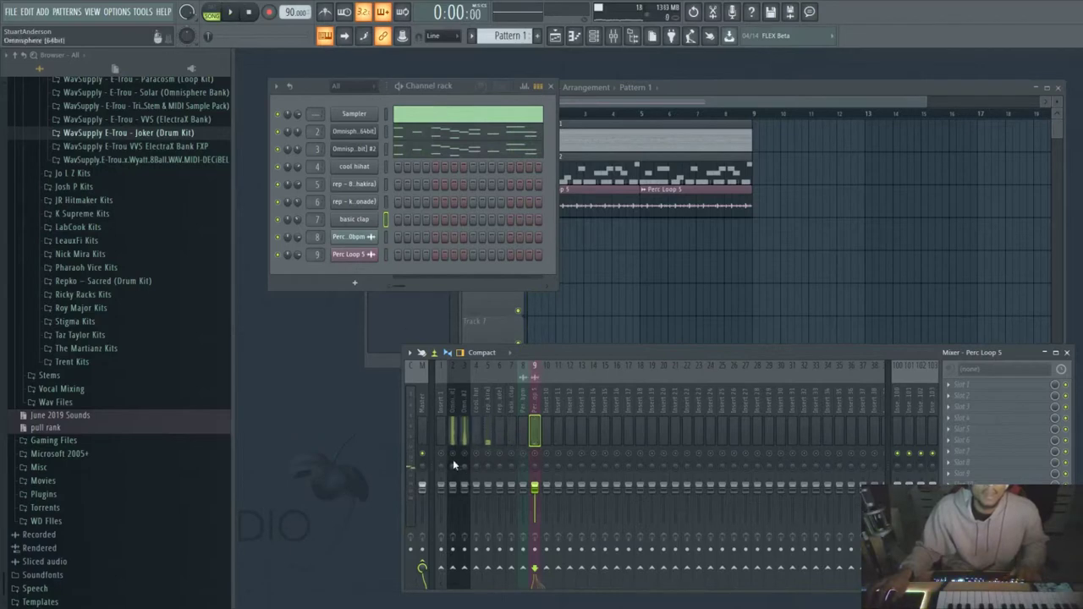
key(space)
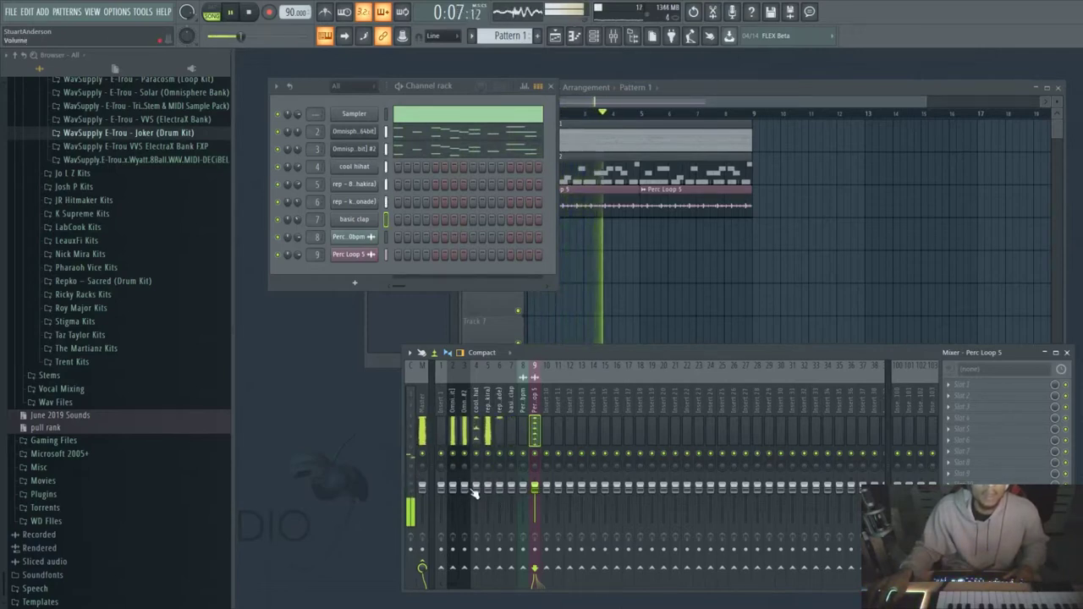
key(space)
Load L3 UltraMaximizer on the Master with the Loud and Proud profile, threshold -5.0 and ceiling -0.3, and add Fruity Stereo Enhancer in slot 5.
click(429, 414)
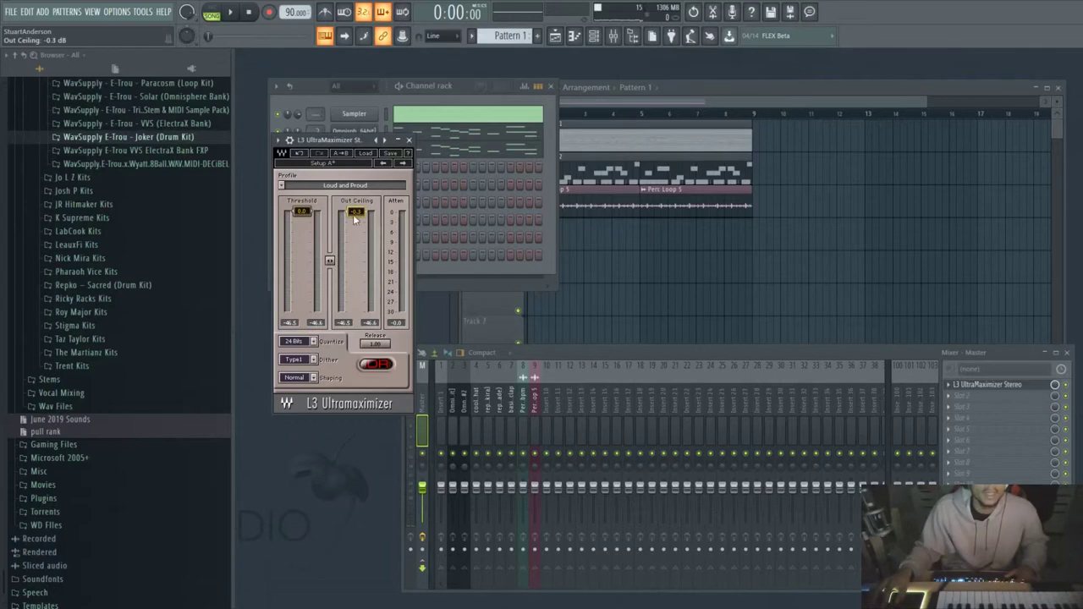
drag(302, 234, 302, 227)
key(space)
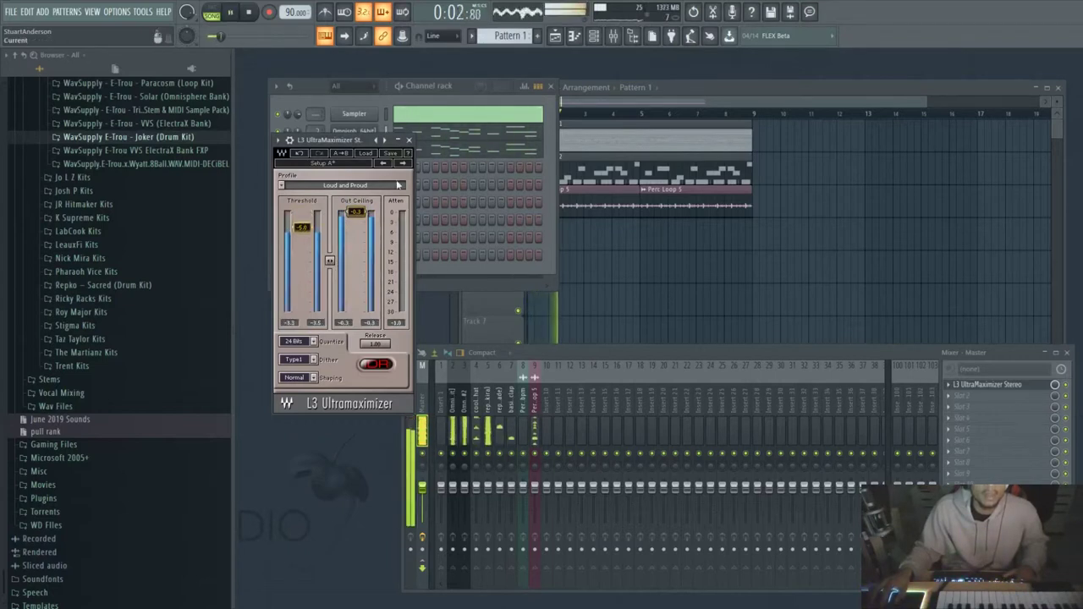
key(Escape)
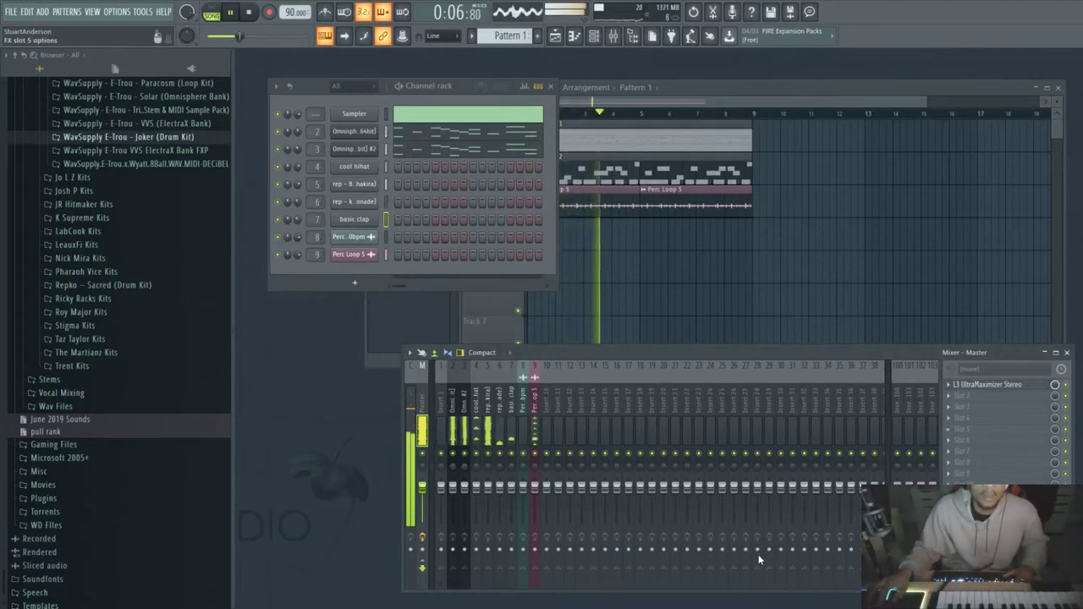
click(982, 429)
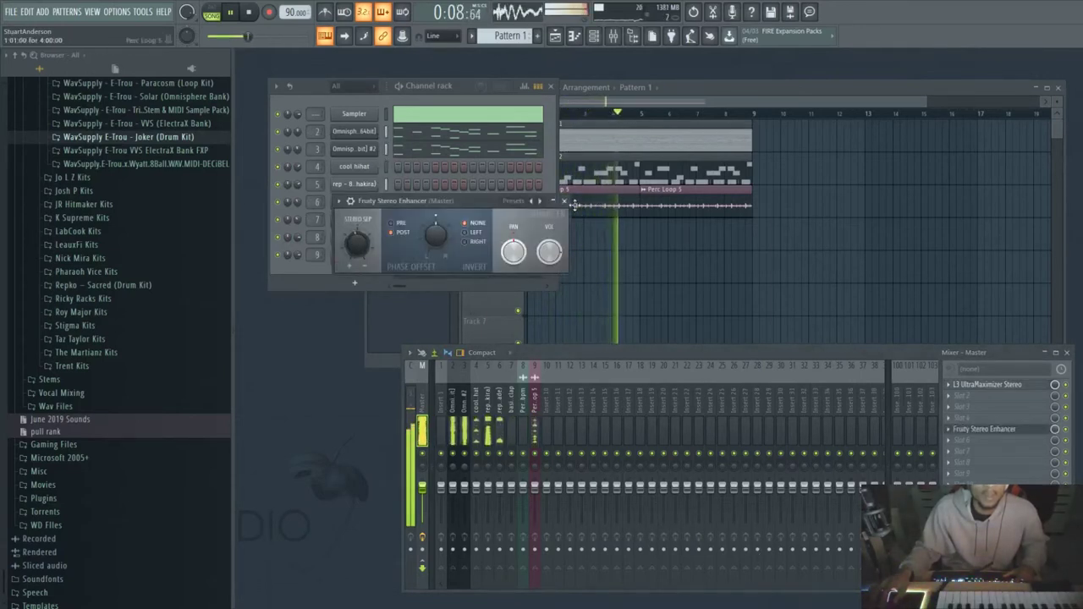
click(564, 200)
Pan the cool hihat track and pan Perc Loop 5 about 17% right, and lower the mixer faders of both Omnisphere tracks.
click(475, 462)
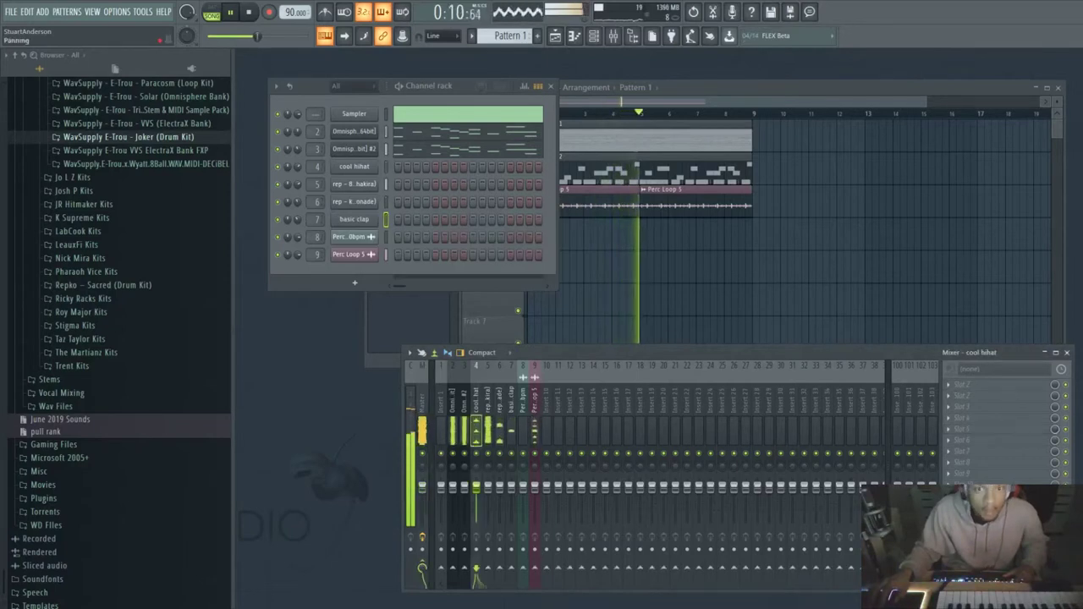
click(533, 463)
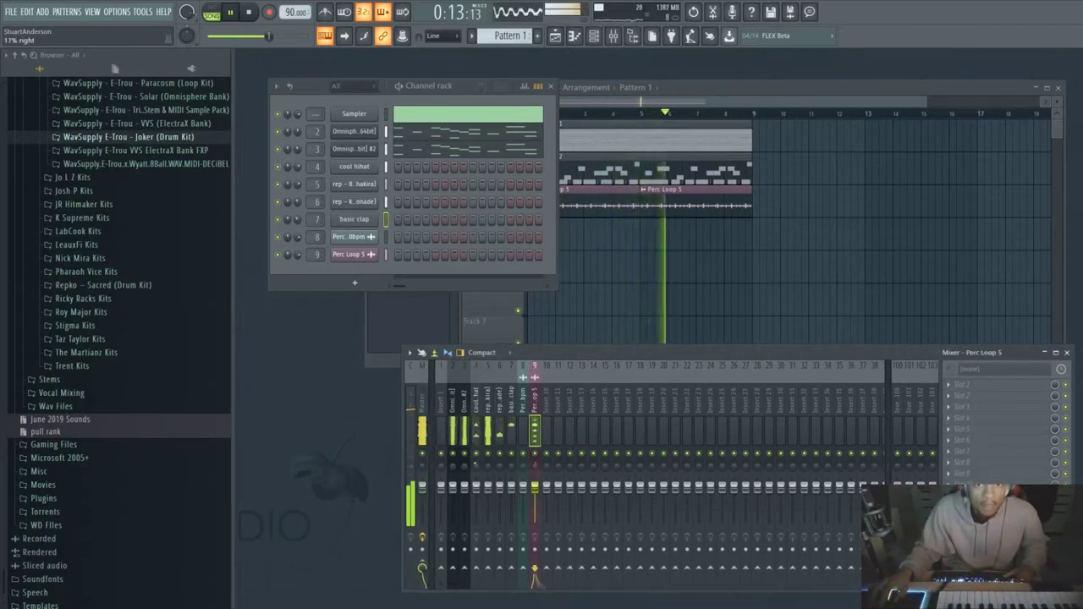
click(453, 490)
click(464, 465)
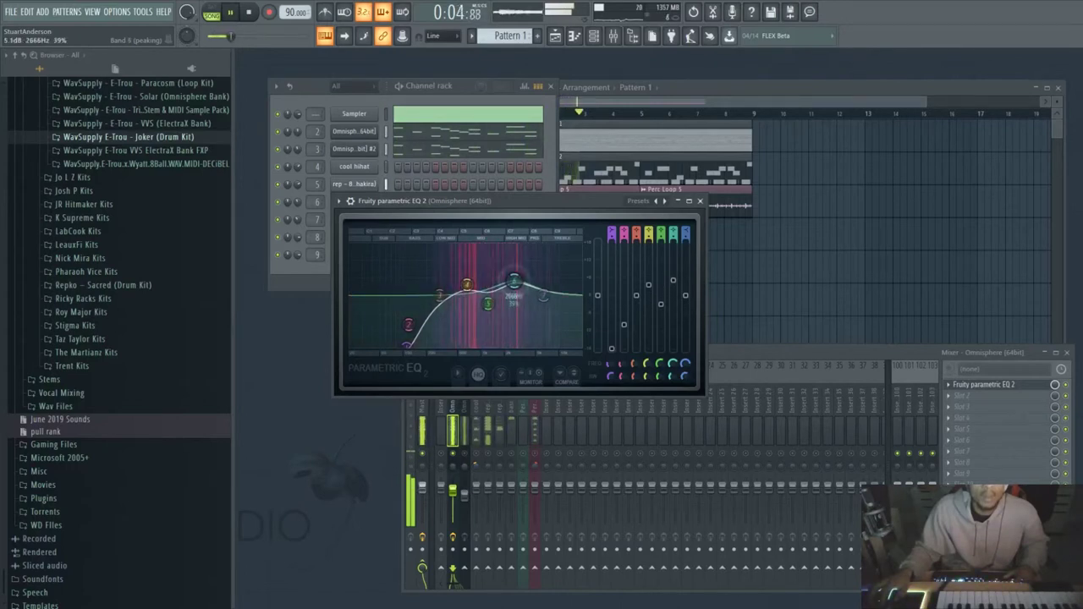
Shape the first Omnisphere with Fruity Parametric EQ 2, boosting around 2.7 kHz and cutting the highs with the band 7 high shelf.
drag(518, 288, 514, 285)
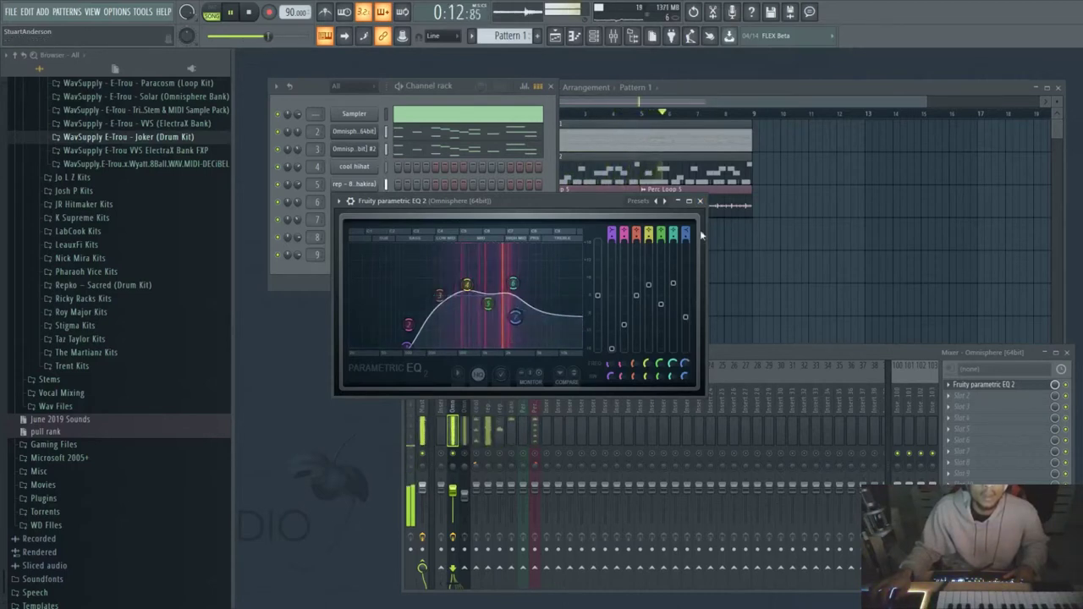
drag(494, 321, 522, 310)
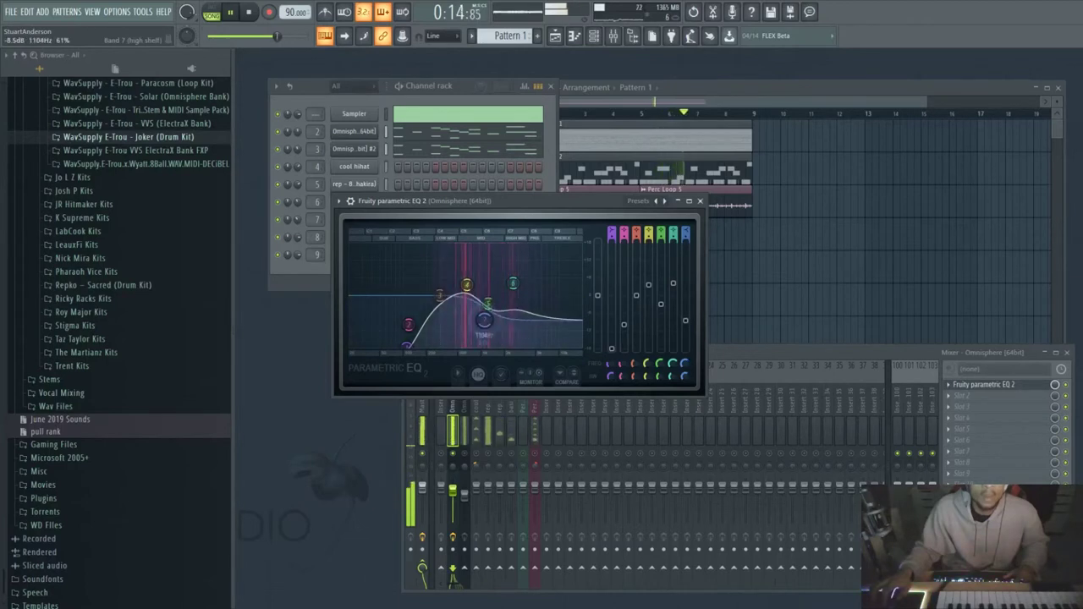
click(700, 201)
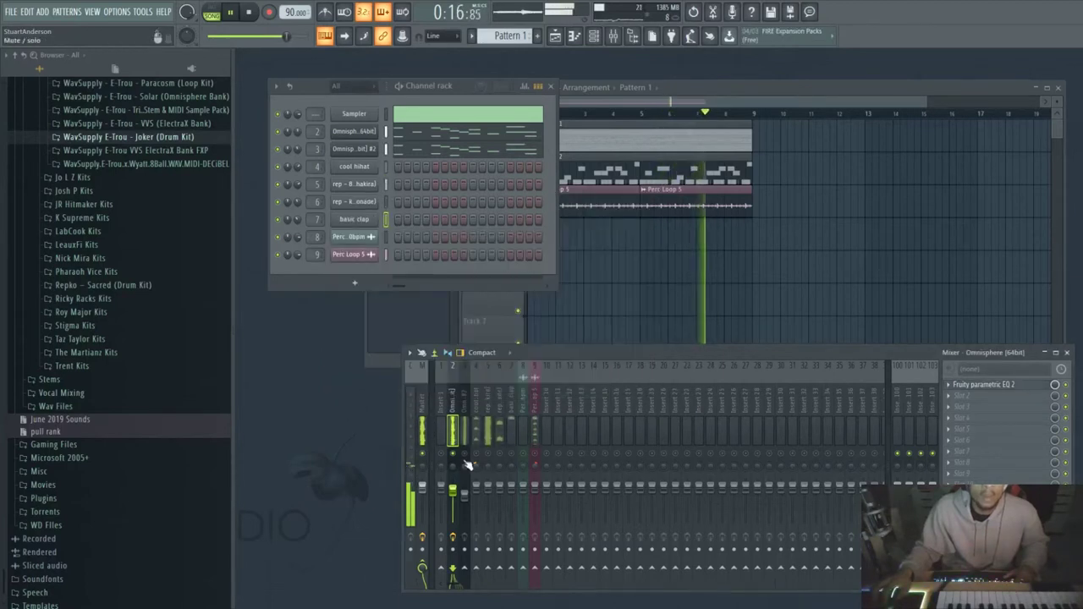
Add Fruity Parametric EQ 2 to the Omnisphere #2 mixer track, adjust its bands and close the window.
click(463, 407)
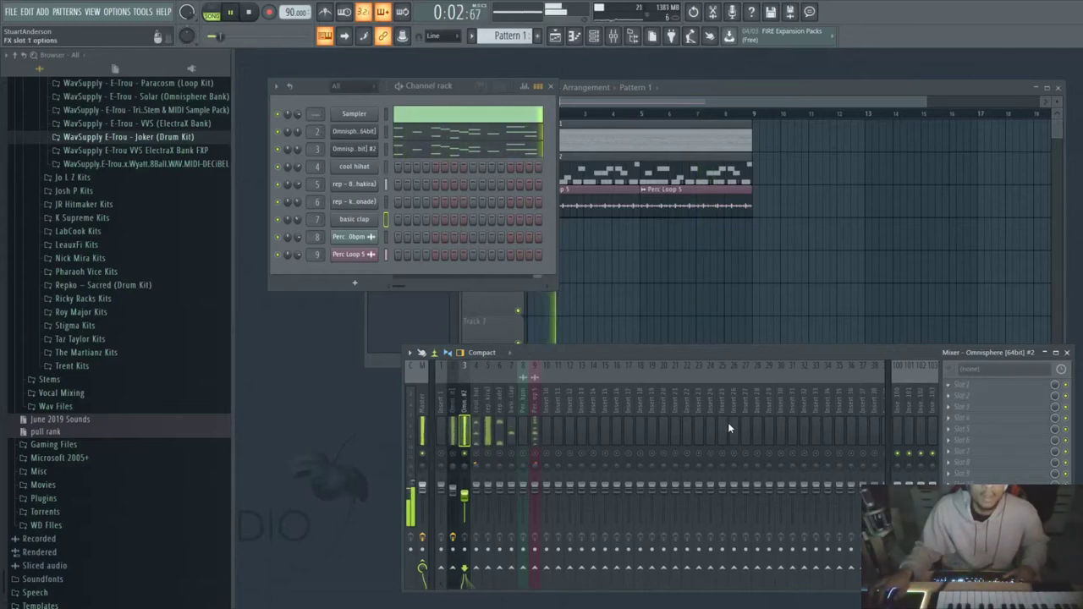
drag(296, 204, 333, 255)
drag(400, 204, 424, 191)
drag(398, 227, 379, 197)
click(608, 109)
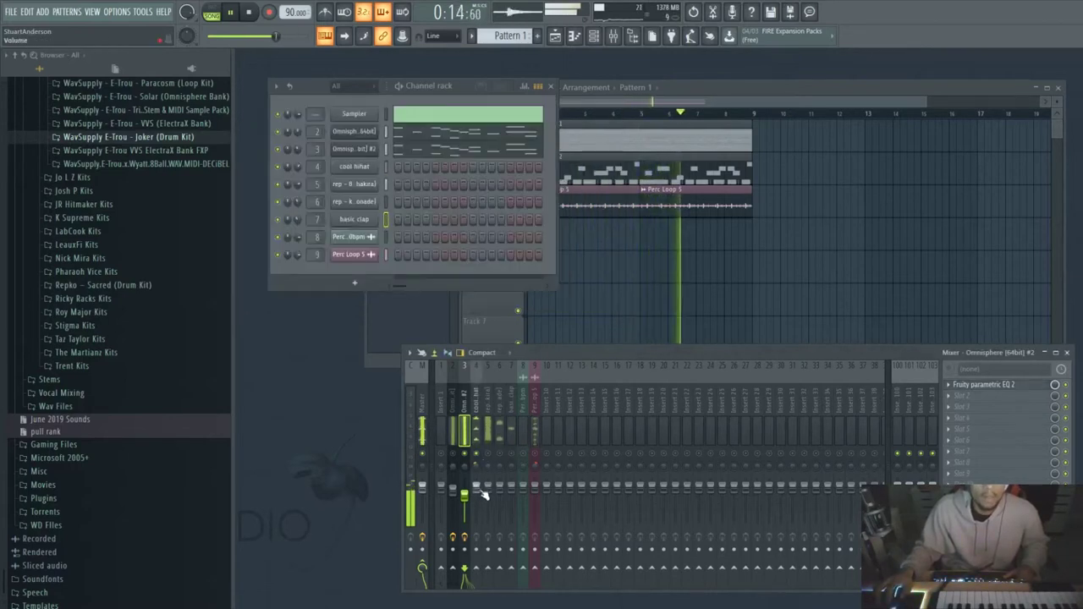
Lower the mixer faders of the cool hihat and 808 tracks, and bring the kick's fader to about 94%.
click(476, 500)
click(487, 496)
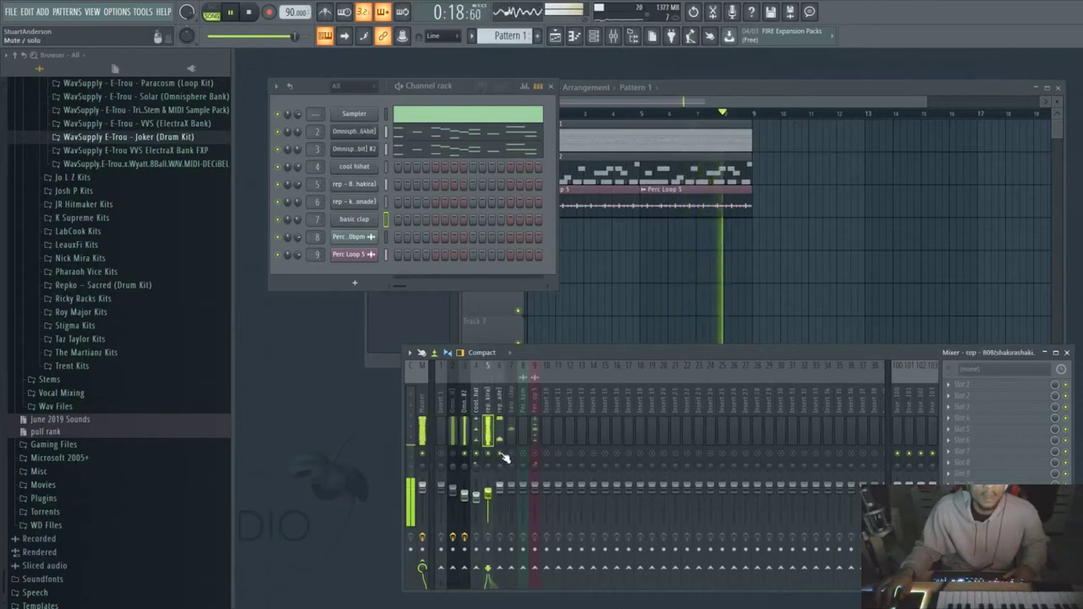
click(503, 493)
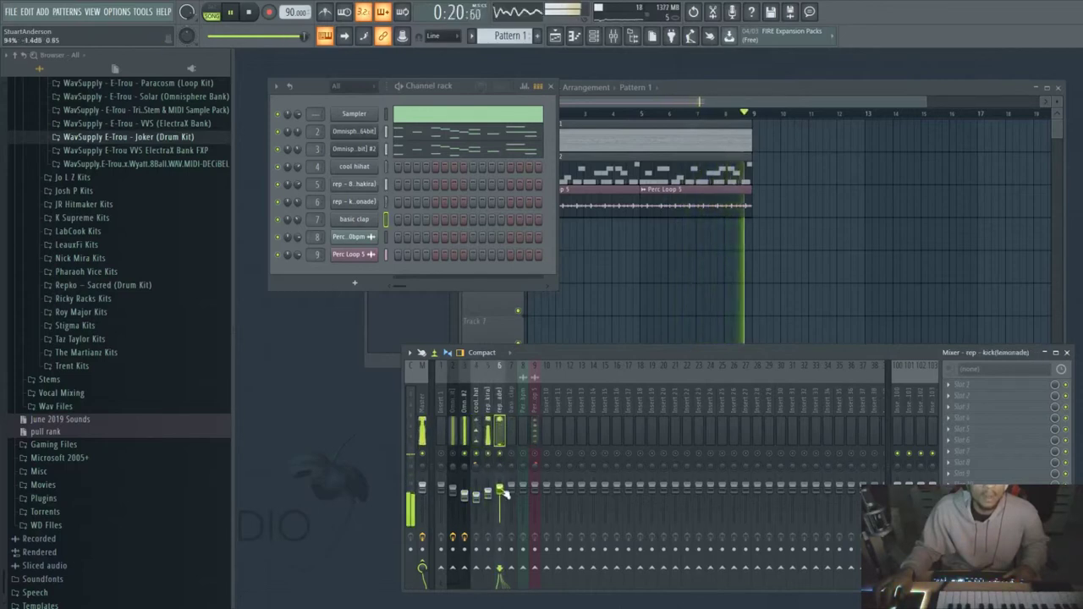
Add RBass to the 808 mixer track with a frequency of about 39 Hz, gain at 0 and intensity at 5.1 dB.
click(487, 413)
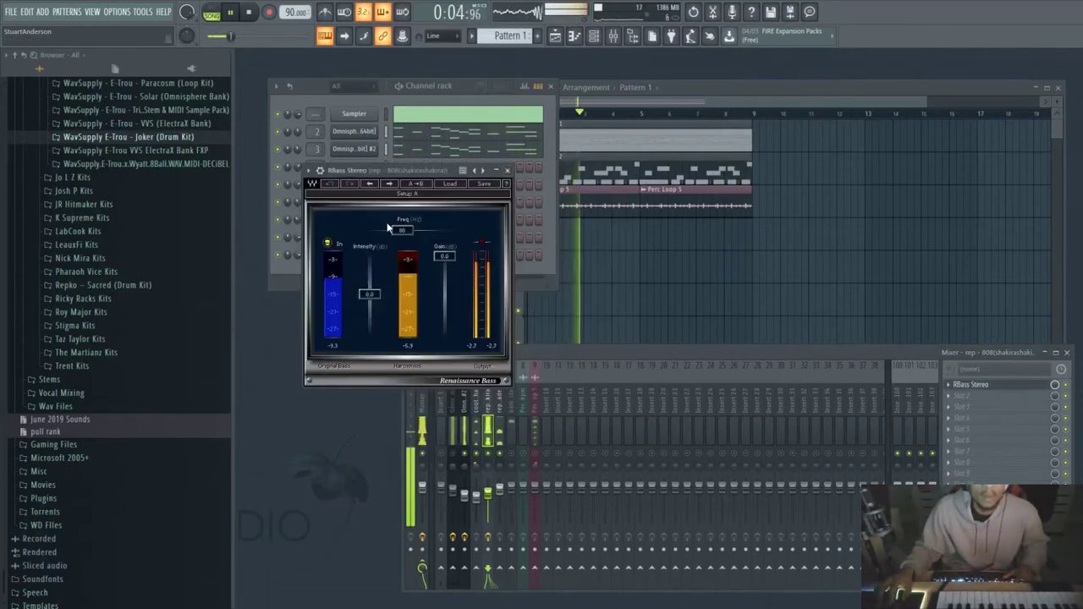
drag(392, 230, 456, 270)
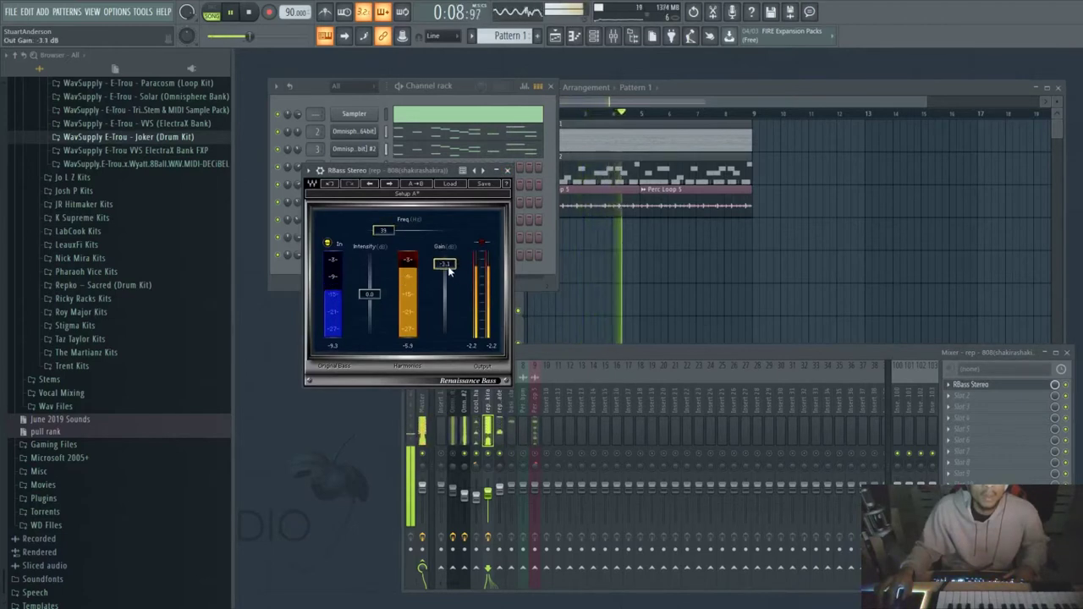
alt+click(444, 263)
drag(369, 294, 366, 290)
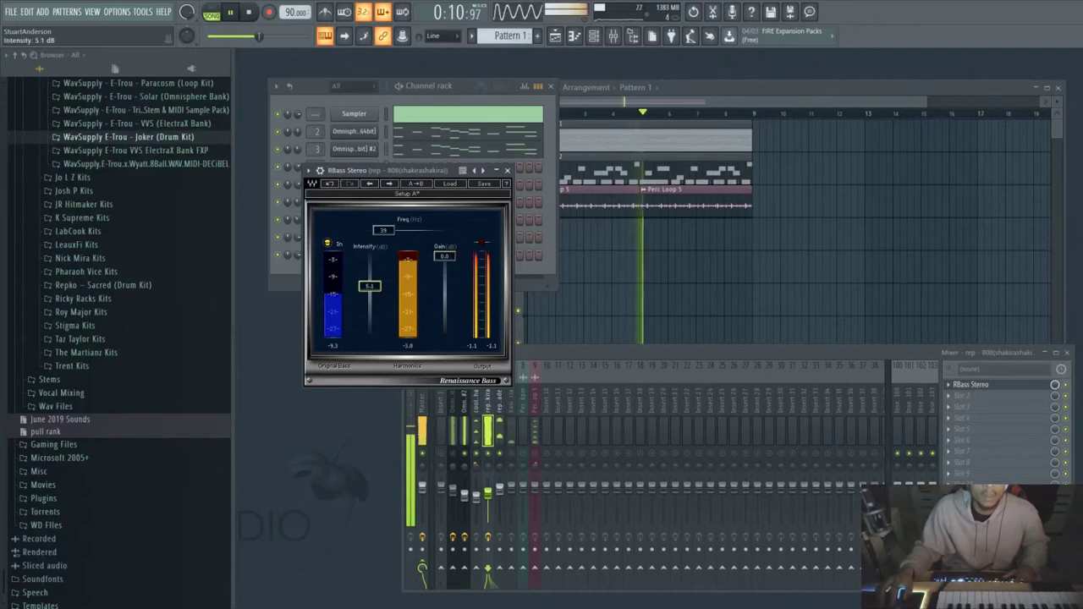
click(507, 170)
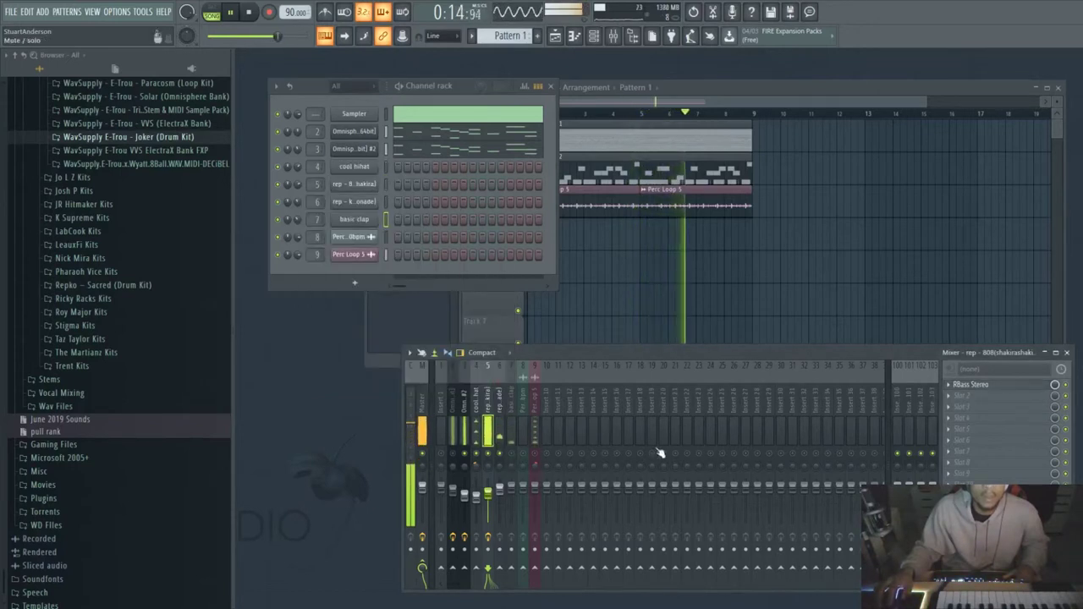
Sidechain the kick into the 808 track and set up a Fruity Limiter there in slot 5, using COMP mode with sidechain input 1.
click(501, 520)
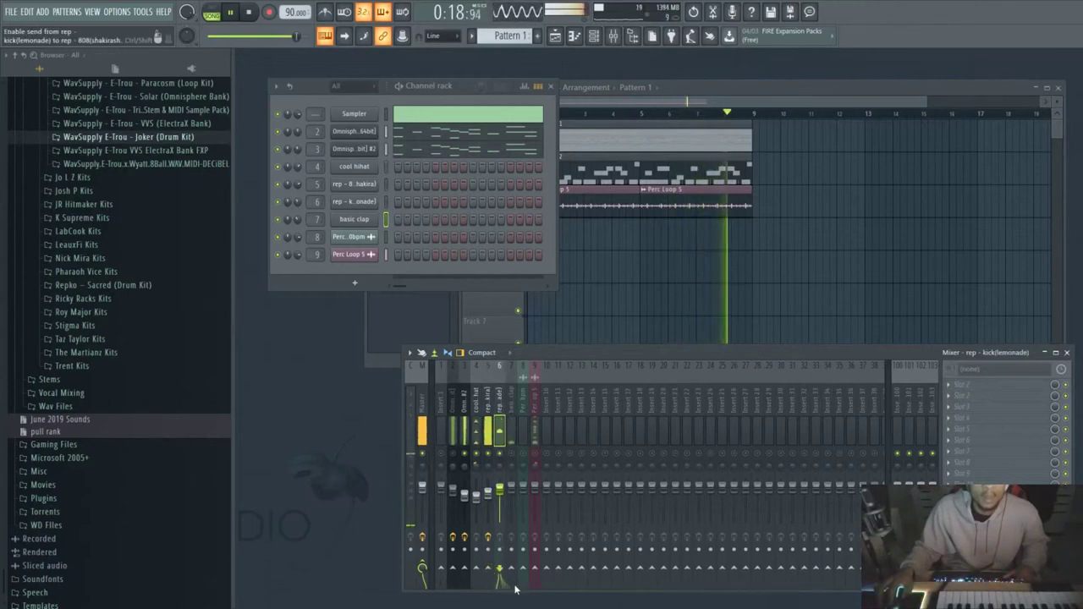
click(489, 431)
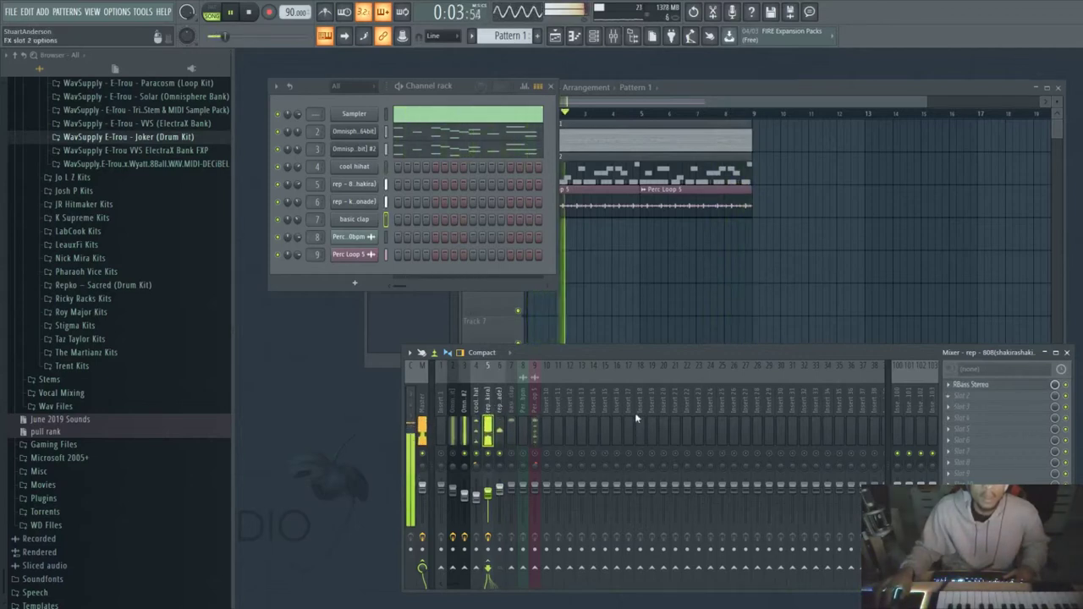
click(973, 395)
drag(967, 405, 967, 433)
click(422, 360)
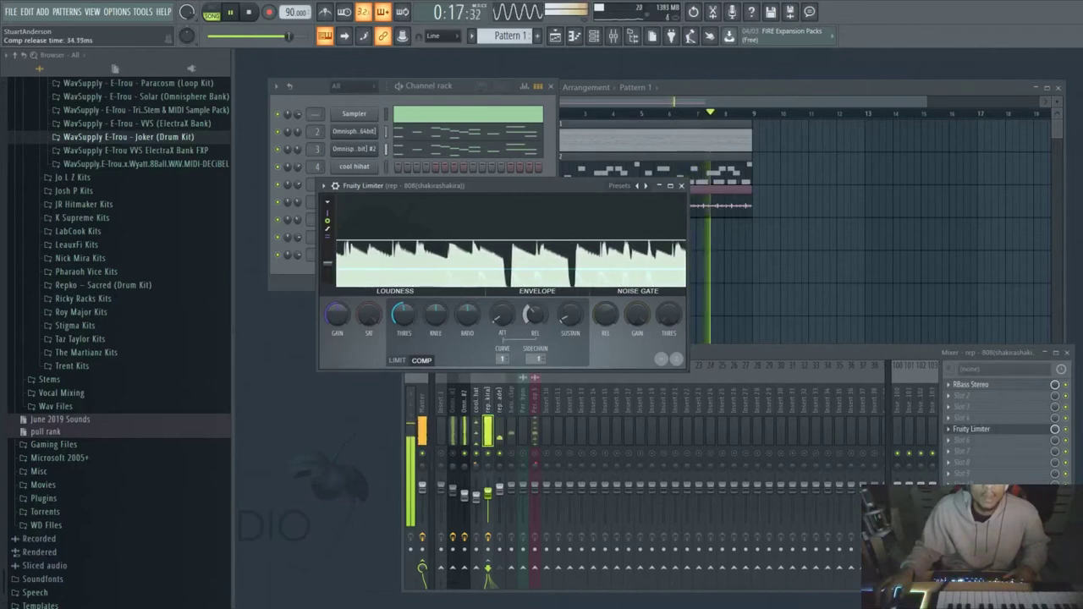
Raise the kick's mixer fader to about 122%, lower the 808's fader and close the Fruity Limiter window.
click(499, 509)
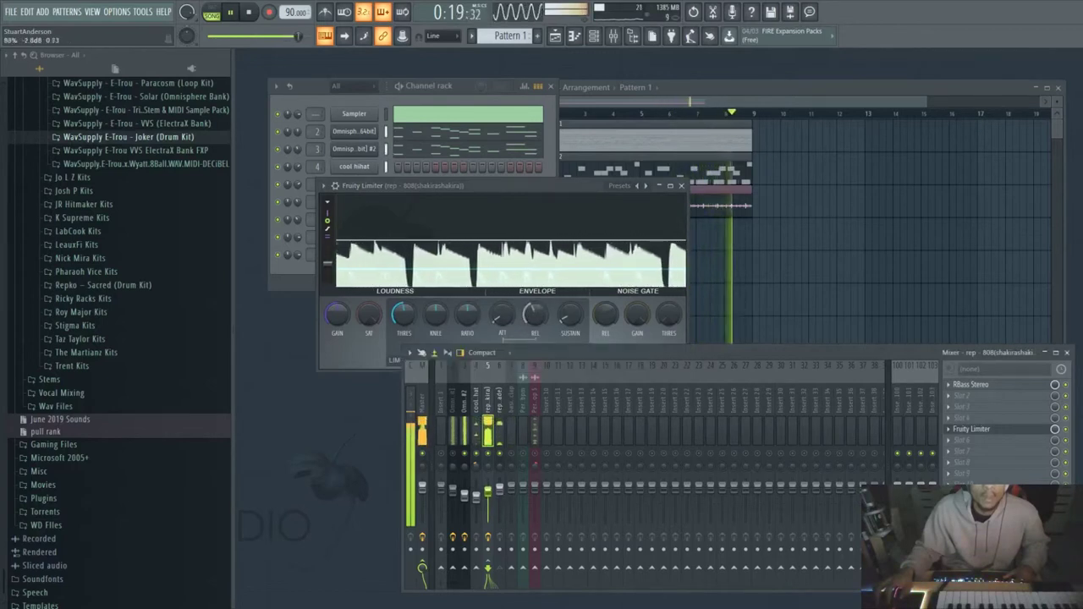
drag(499, 498, 499, 479)
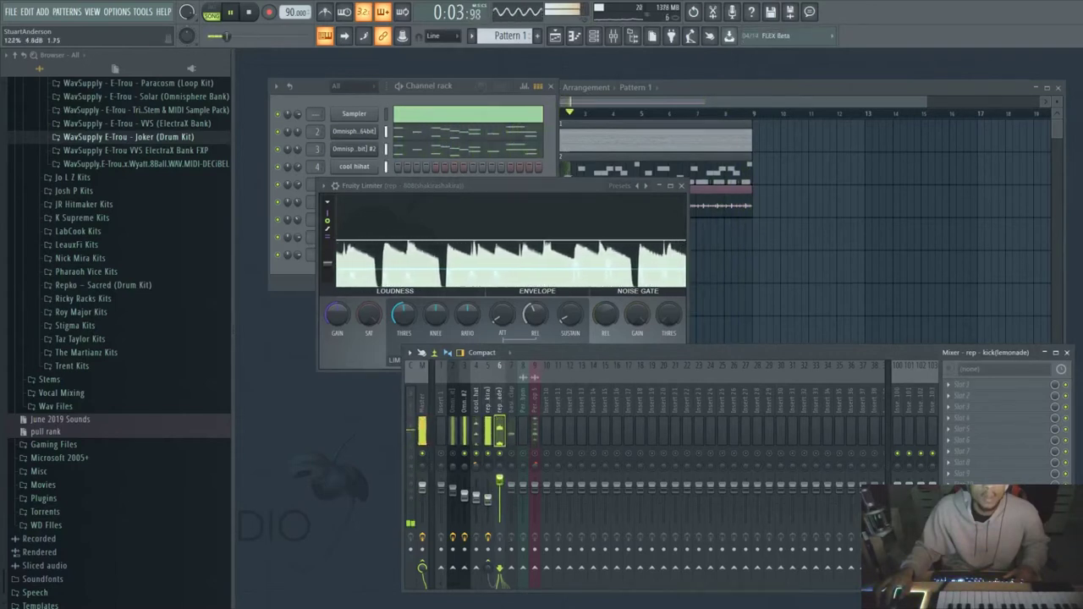
click(488, 411)
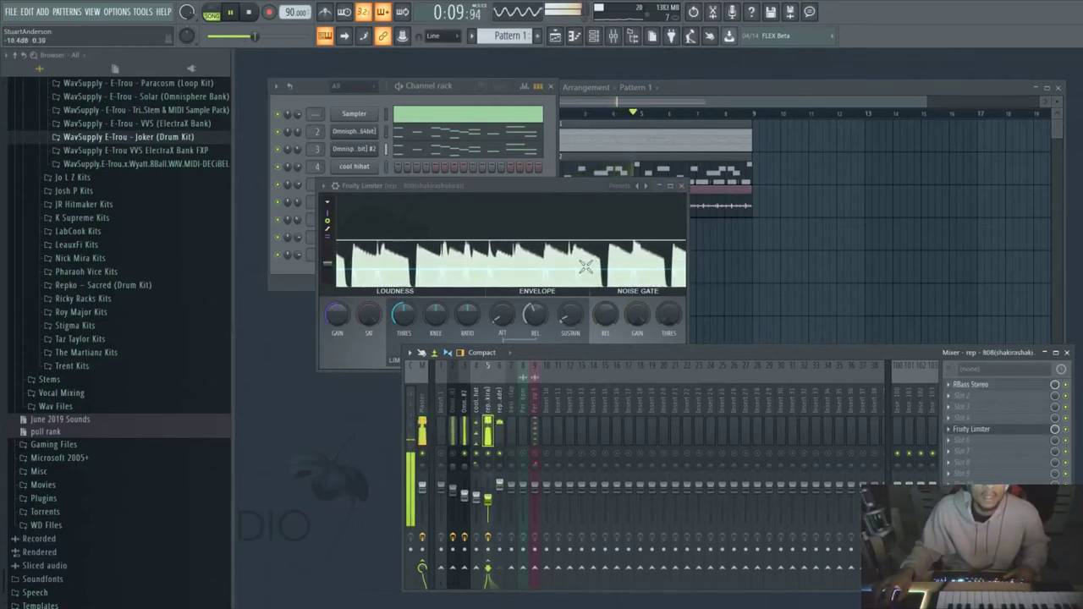
click(684, 187)
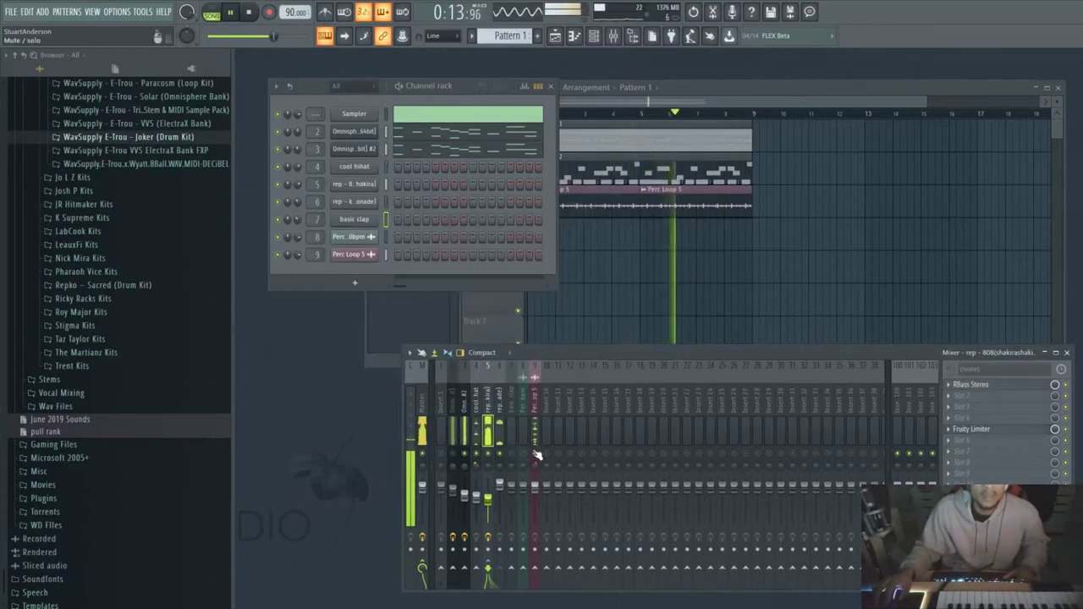
Lower the mixer fader of the Perc Loop 5 track.
click(538, 459)
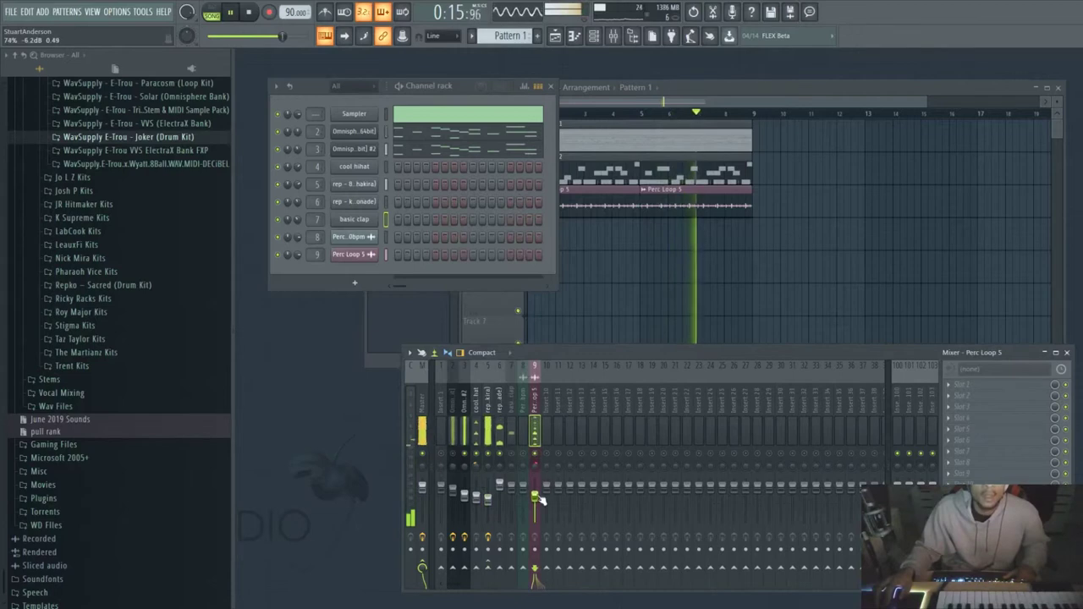
click(455, 462)
scroll(464, 495, down, 3)
scroll(467, 497, down, 2)
Add Fruity Multiband Compressor to the Master in slot 6 with the next preset, and lower the 808's mixer fader further.
click(422, 423)
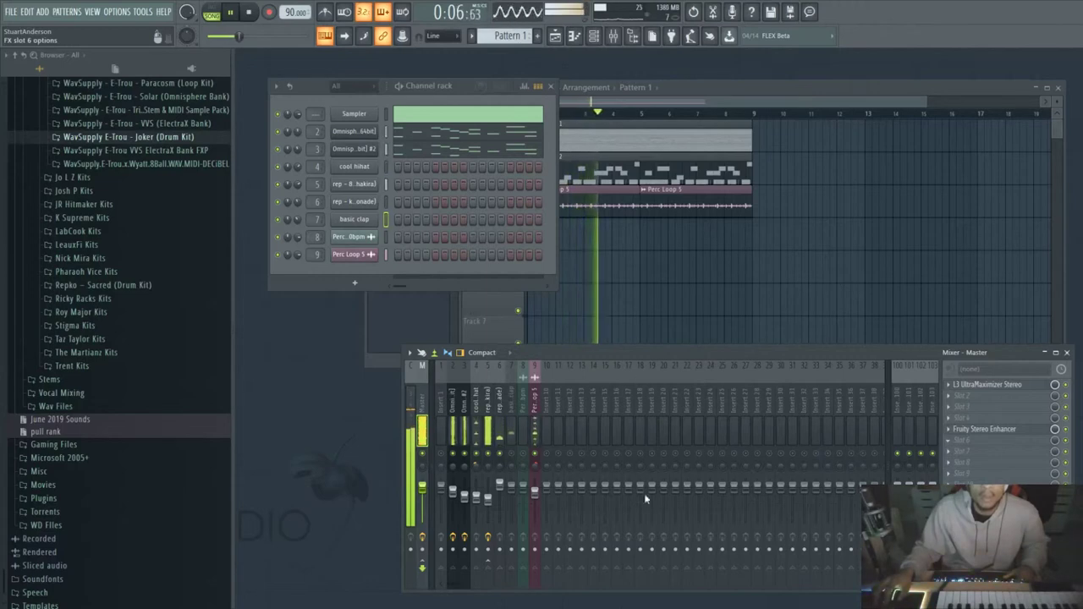
click(986, 440)
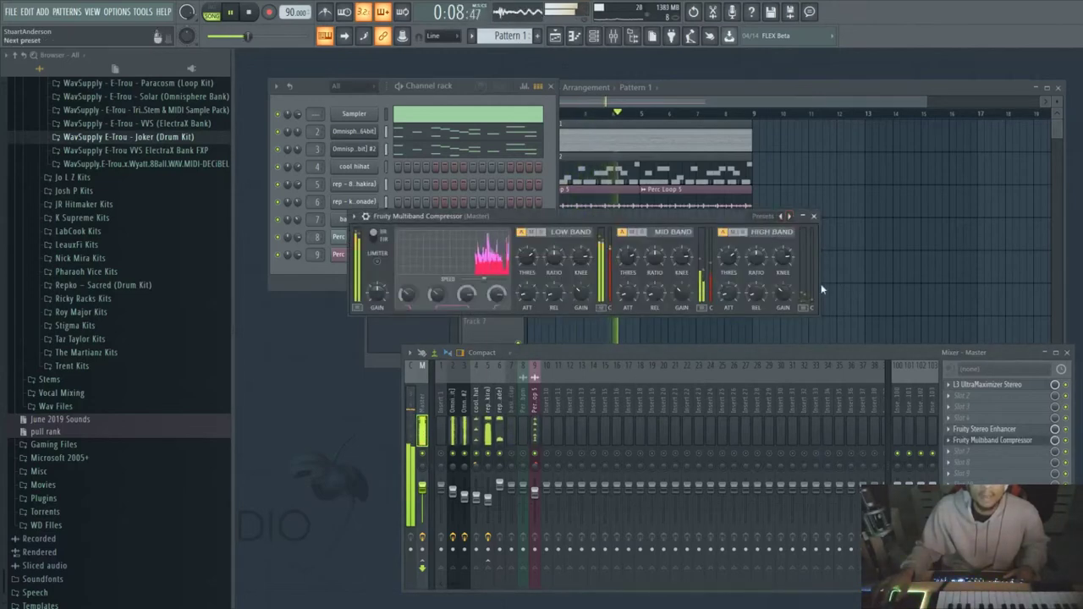
click(789, 216)
click(814, 217)
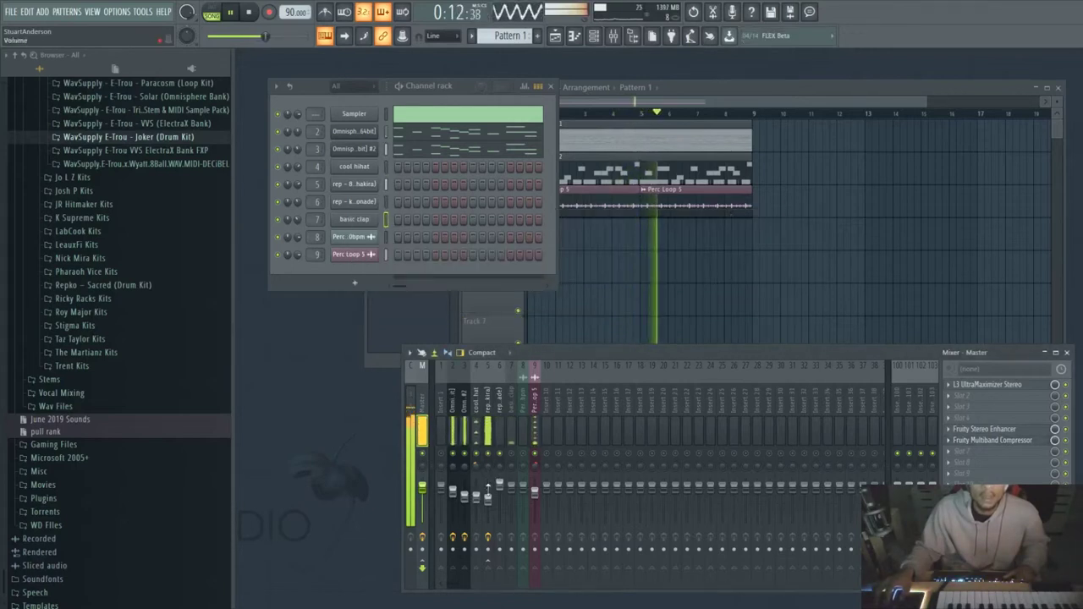
drag(489, 500, 493, 503)
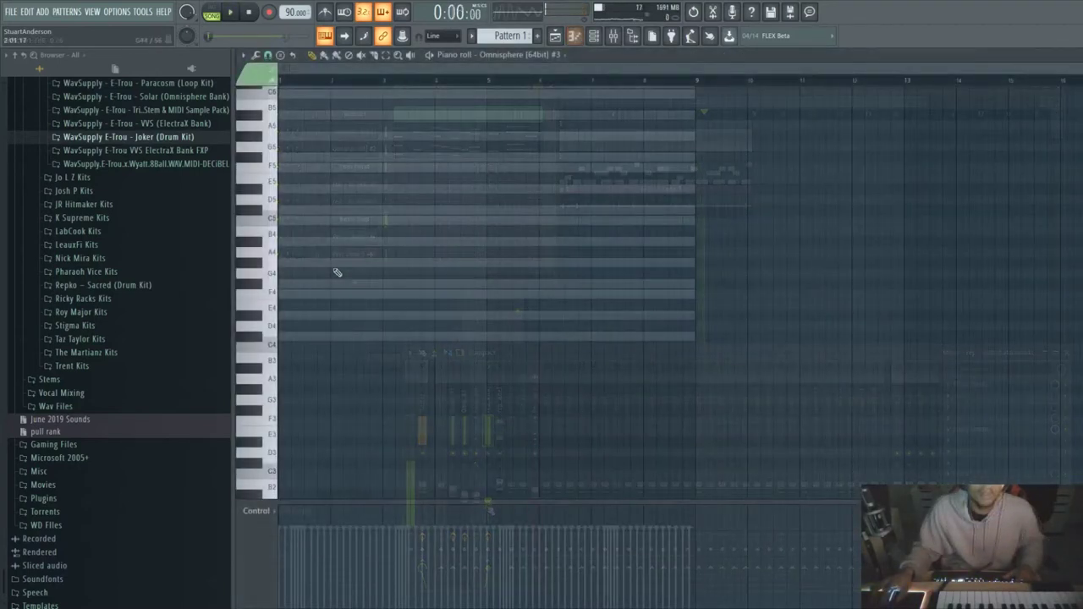
Start an Omnisphere #3 melody with a three-beat A#5 note at bar 1 and a half-bar G#5 note at bar 2.
click(272, 218)
key(space)
drag(292, 220, 290, 109)
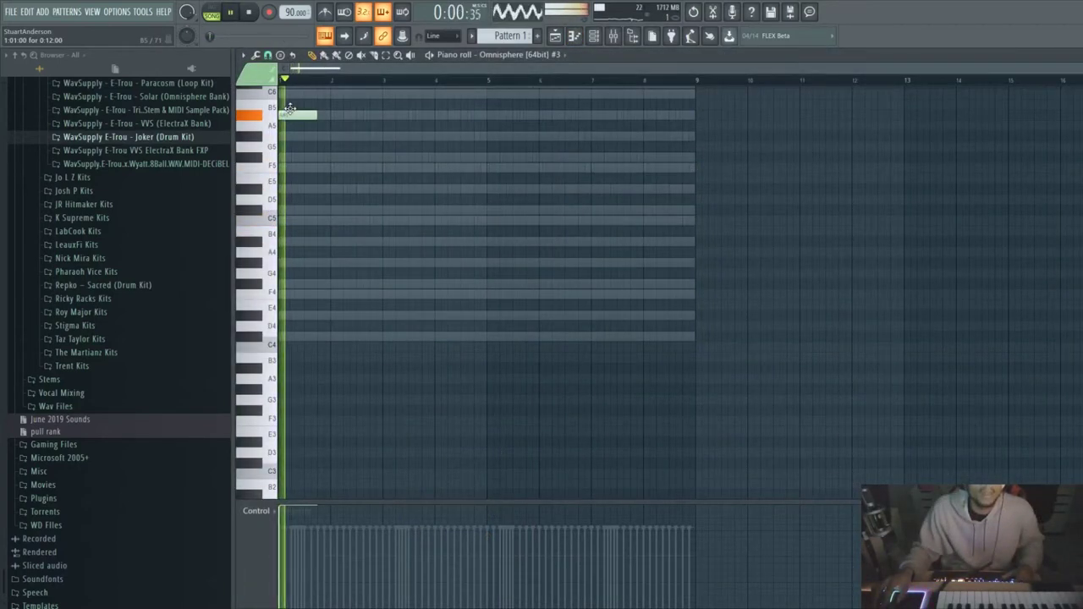
click(335, 136)
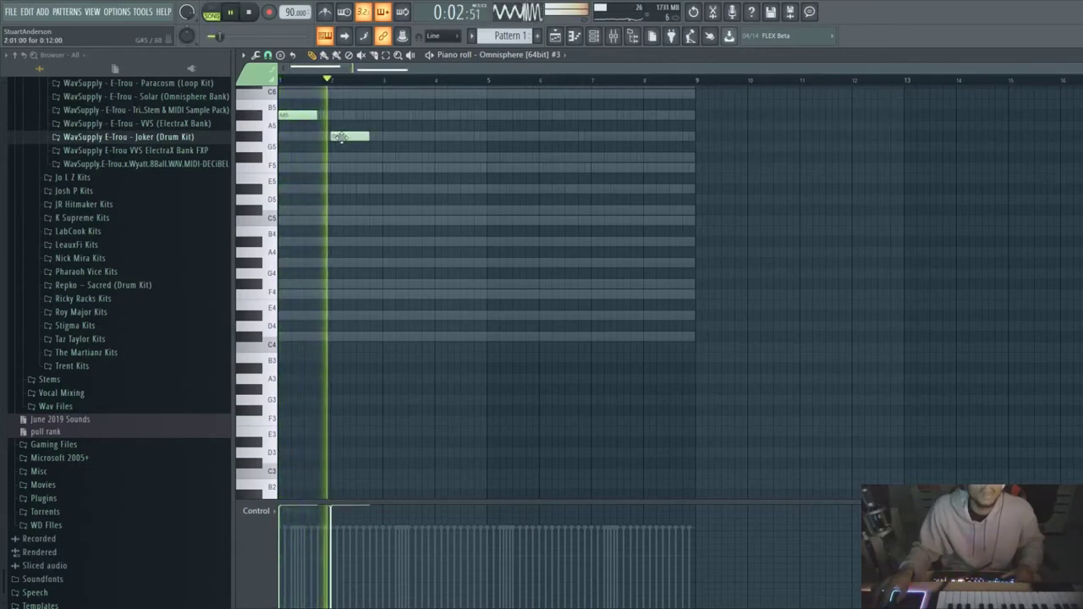
key(space)
key(space)
key(space)
drag(368, 136, 355, 136)
key(space)
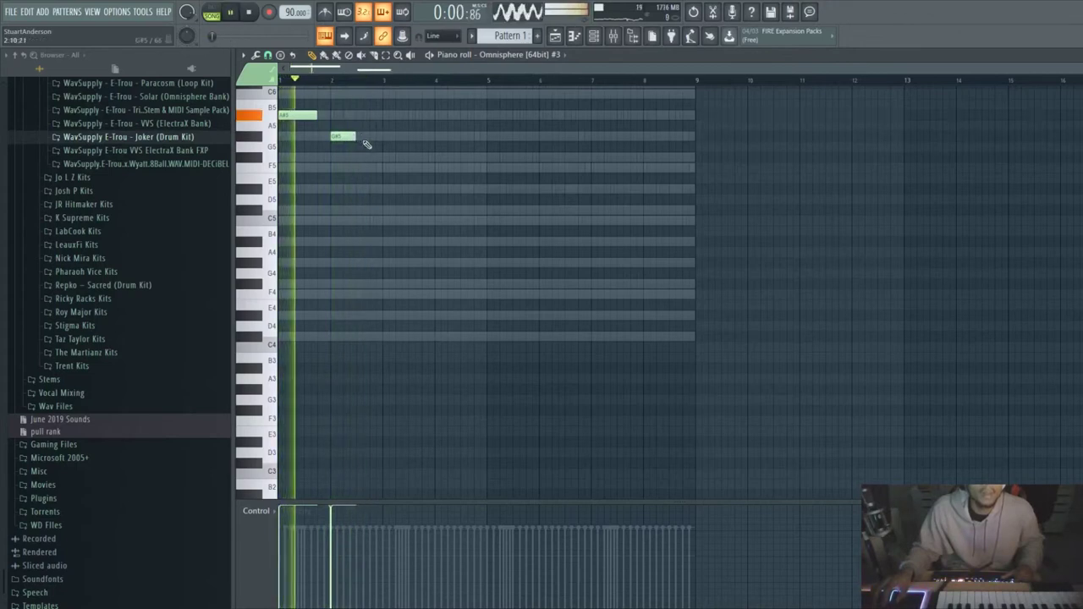
Add a half-bar F#5 note in the second half of bar 2, directly after the G#5.
click(362, 158)
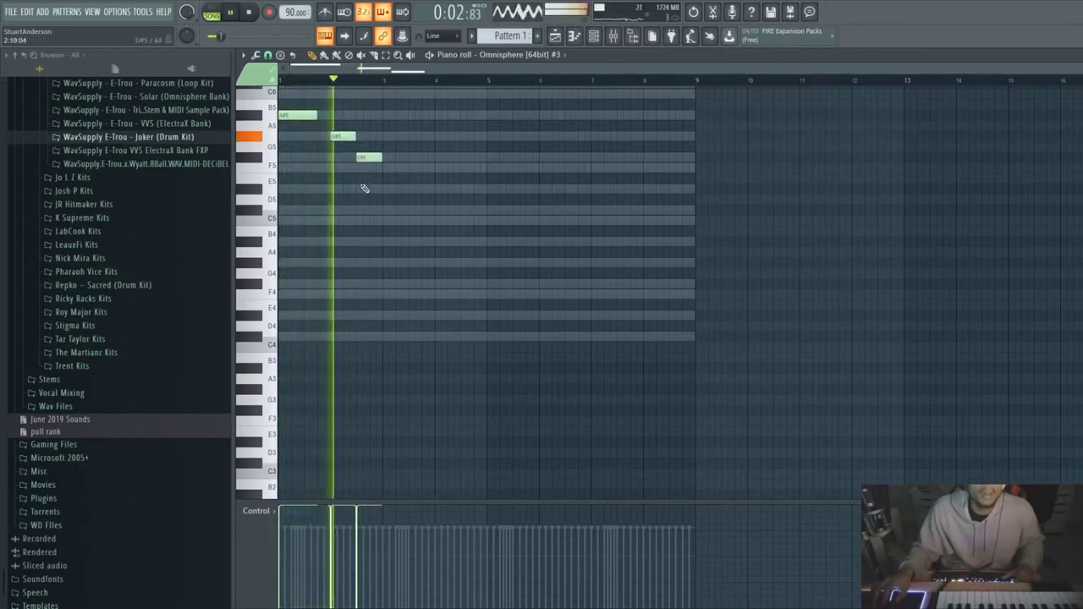
click(383, 168)
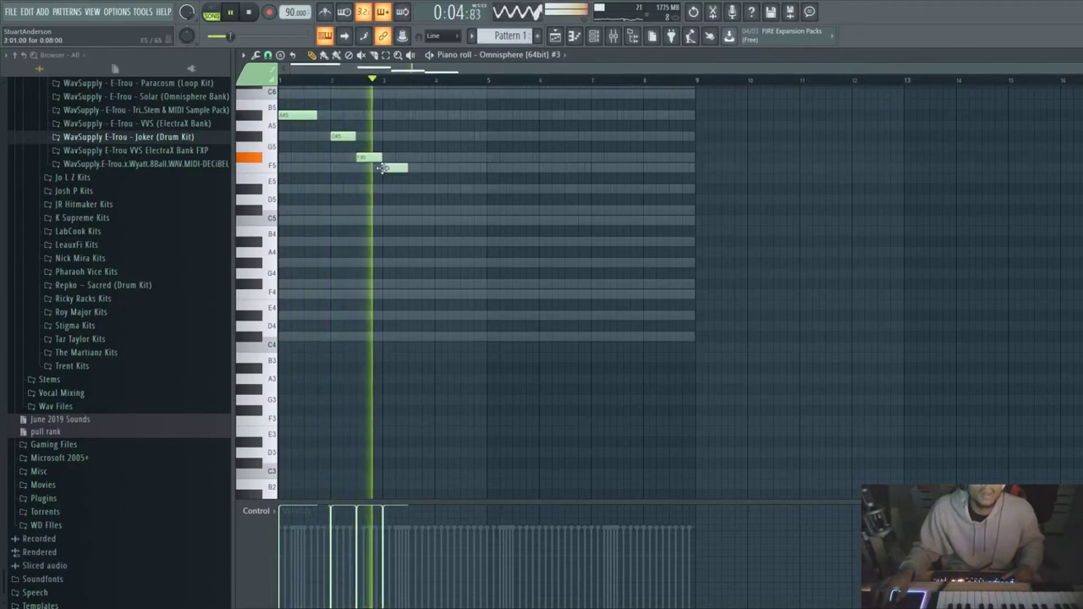
right_click(395, 168)
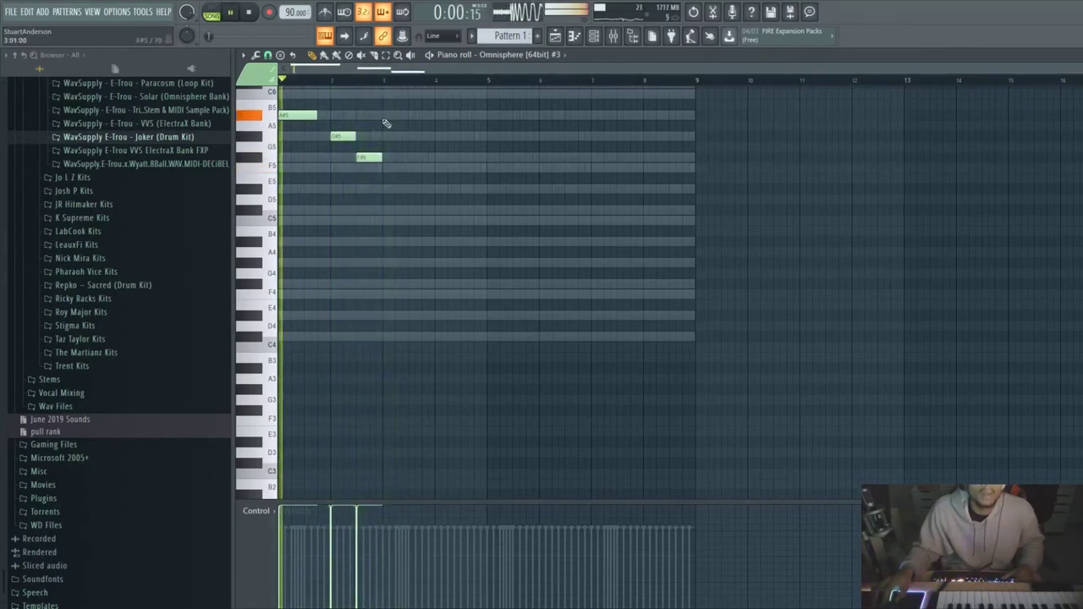
Add an A#5 note at the start of bar 3 and make it three beats long like the first note.
click(385, 115)
scroll(380, 149, up, 3)
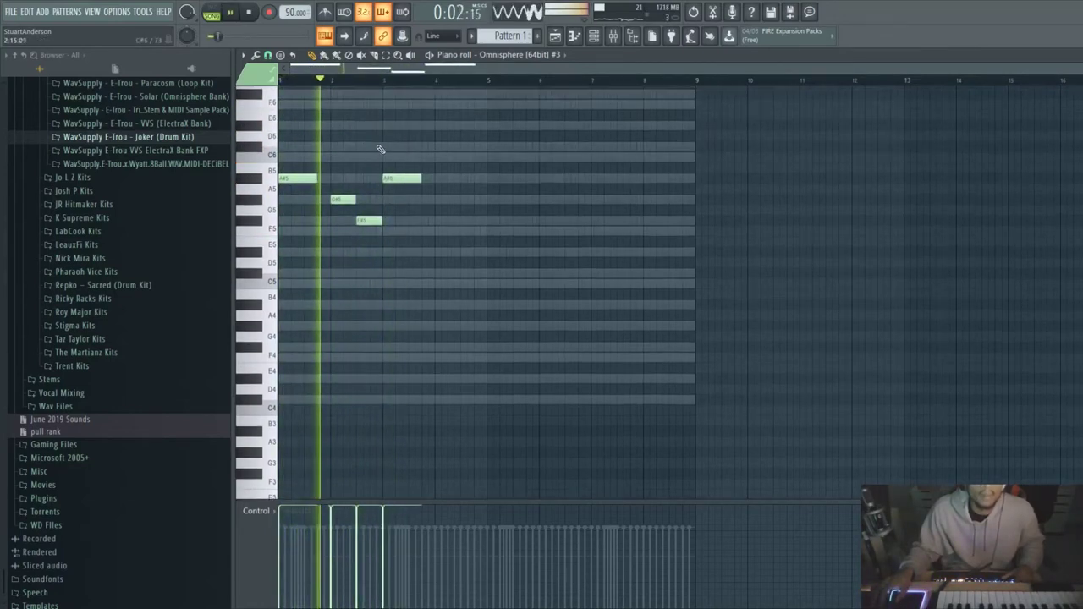
scroll(380, 149, up, 2)
drag(483, 178, 471, 178)
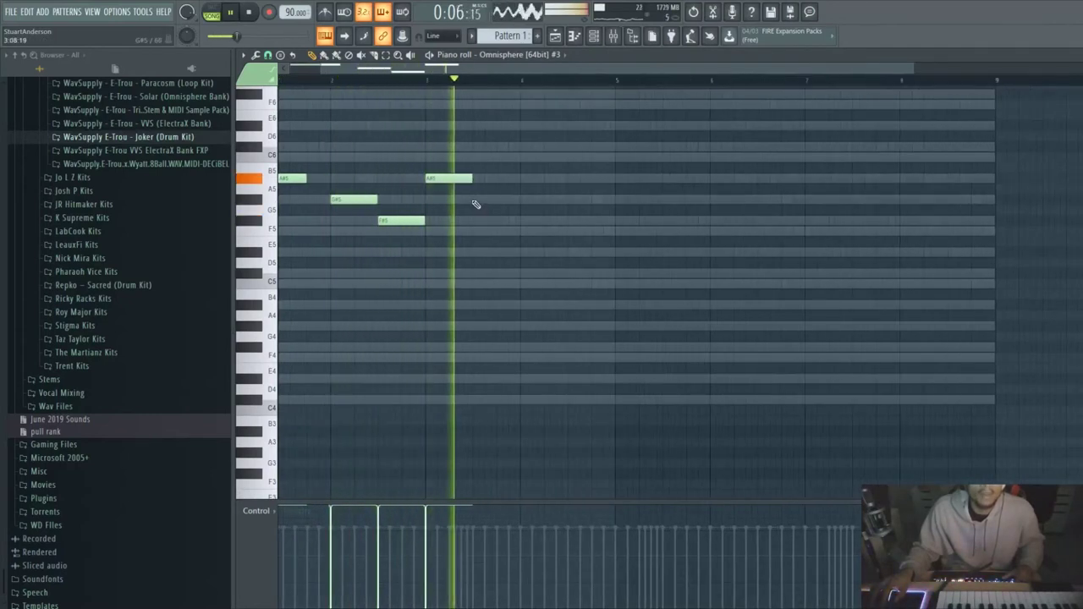
drag(471, 178, 455, 178)
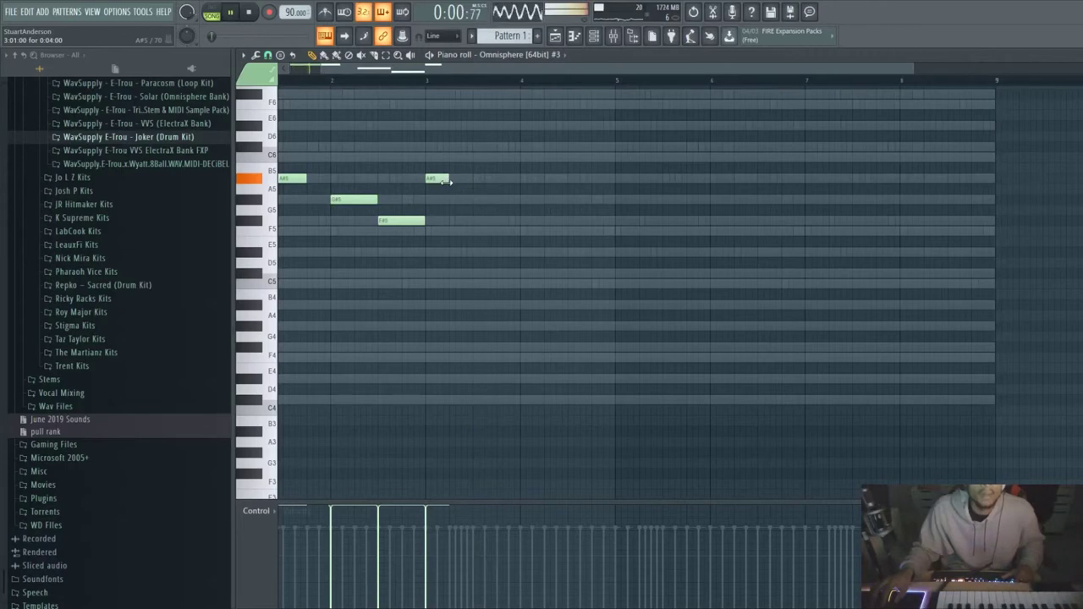
drag(490, 178, 520, 179)
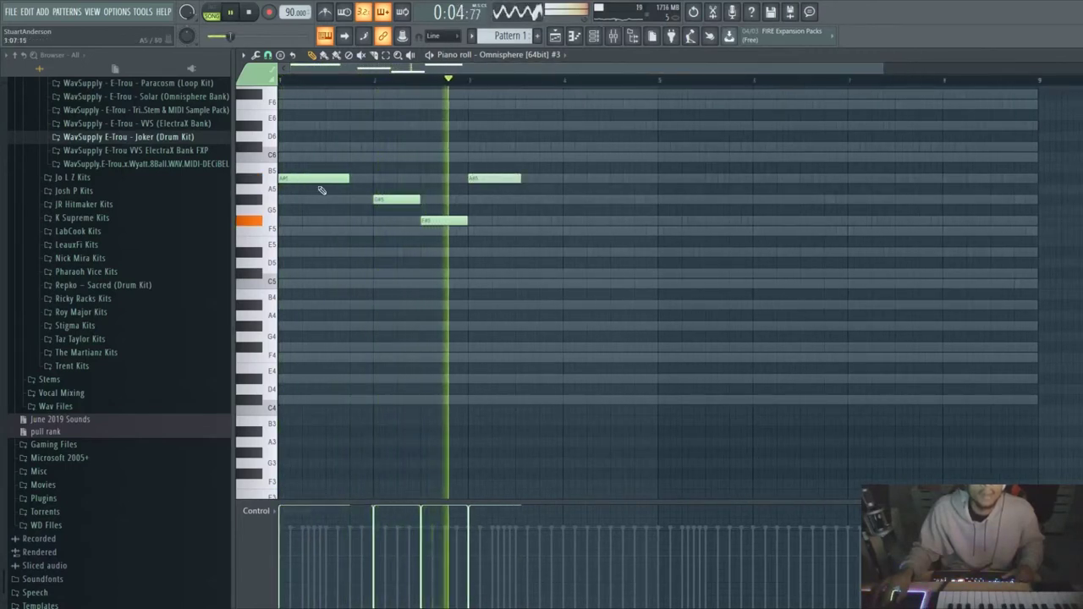
drag(520, 179, 539, 179)
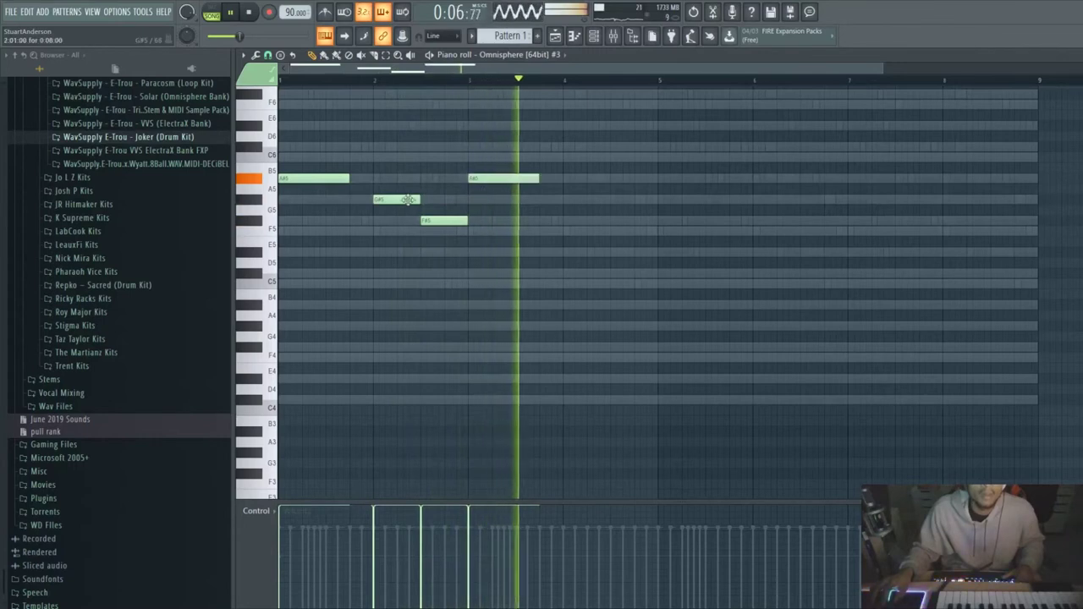
Add a half-bar G#5 note at bar 4 followed by a half-bar D#6 note.
click(572, 200)
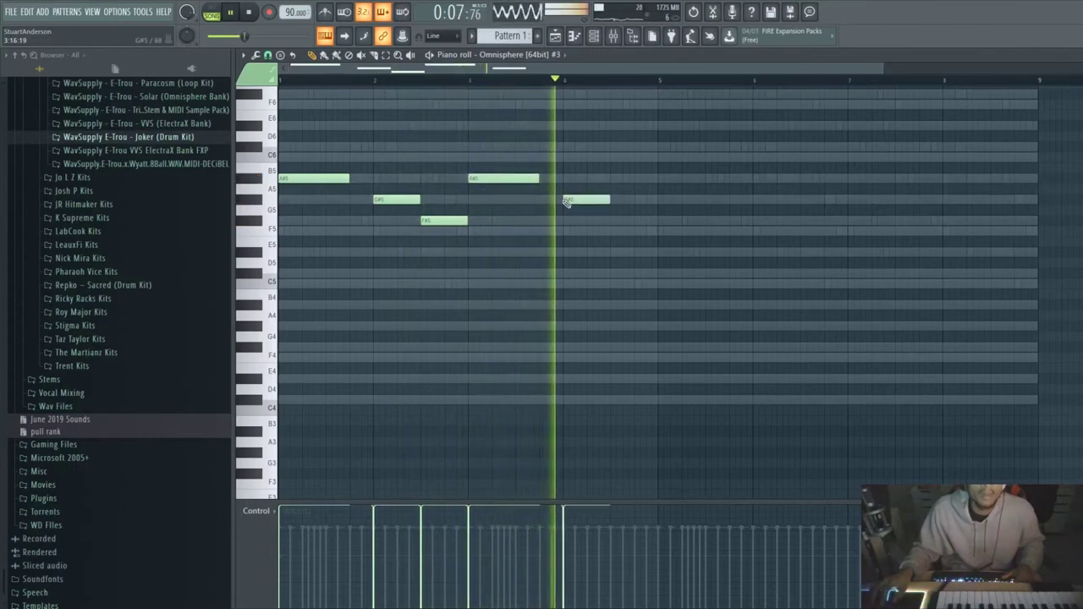
click(611, 158)
key(space)
mouse_move(619, 135)
mouse_down()
mouse_move(623, 115)
mouse_move(621, 127)
mouse_up()
right_click(622, 156)
key(space)
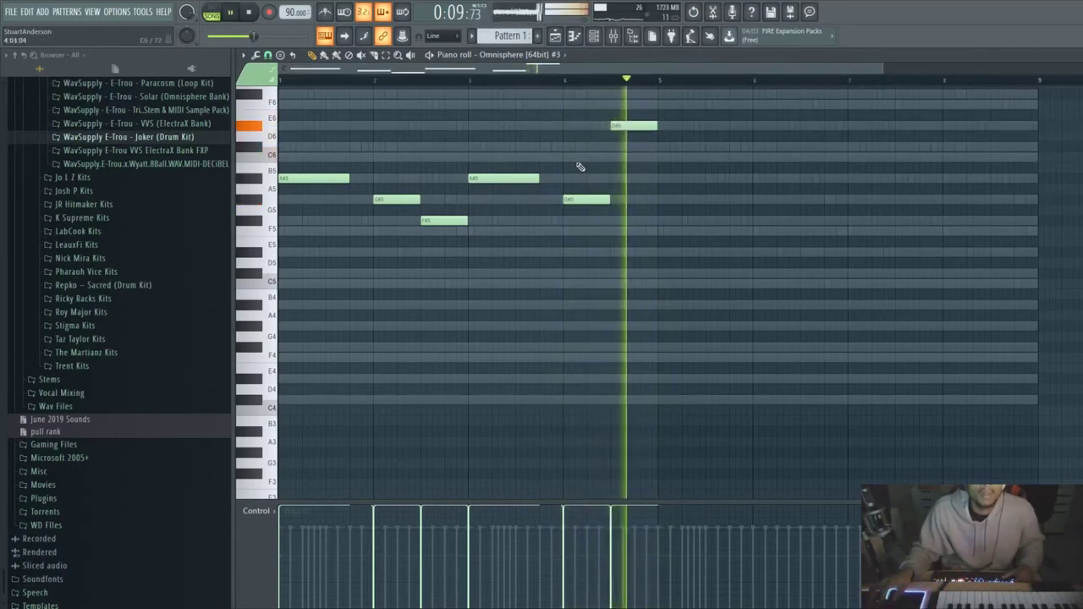
Replay the end of the phrase and lower the last note of bar 4 to F5.
click(590, 80)
click(545, 79)
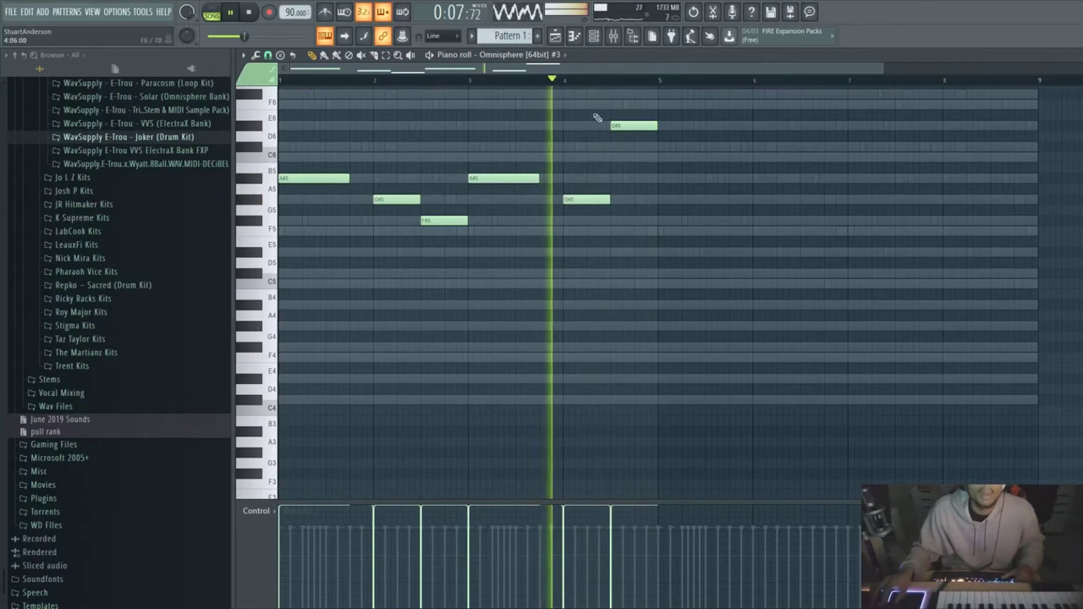
drag(633, 127, 631, 240)
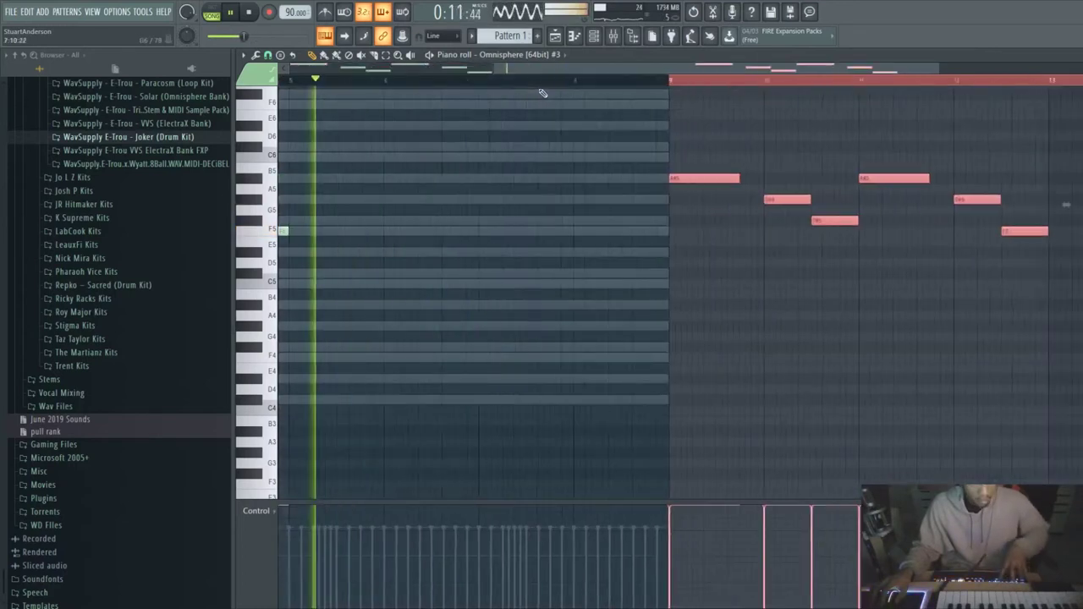
Place a copy of the four-bar melody phrase directly after the original, filling bars 5 to 8.
drag(502, 189, 616, 179)
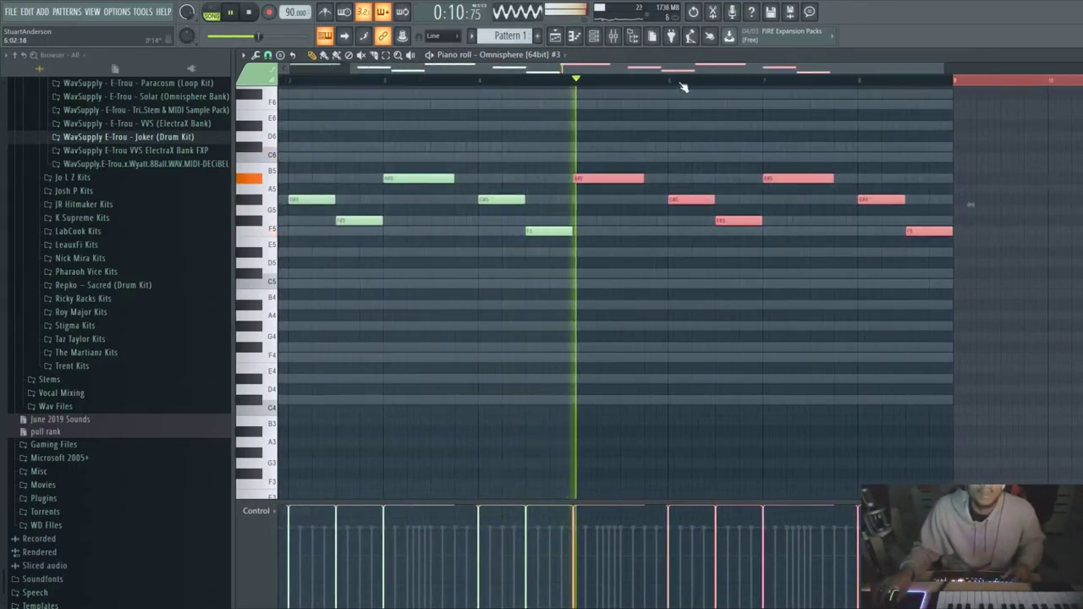
scroll(684, 87, down, 2)
Load the Bell - Retro Bing patch in Omnisphere #3 and play the beat with it.
key(F6)
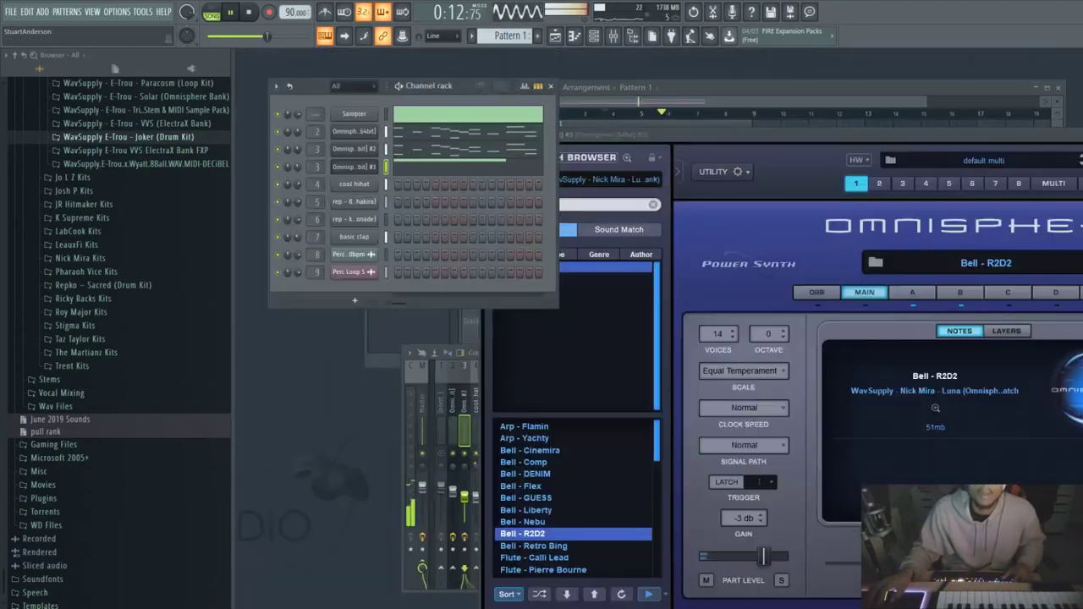
click(534, 546)
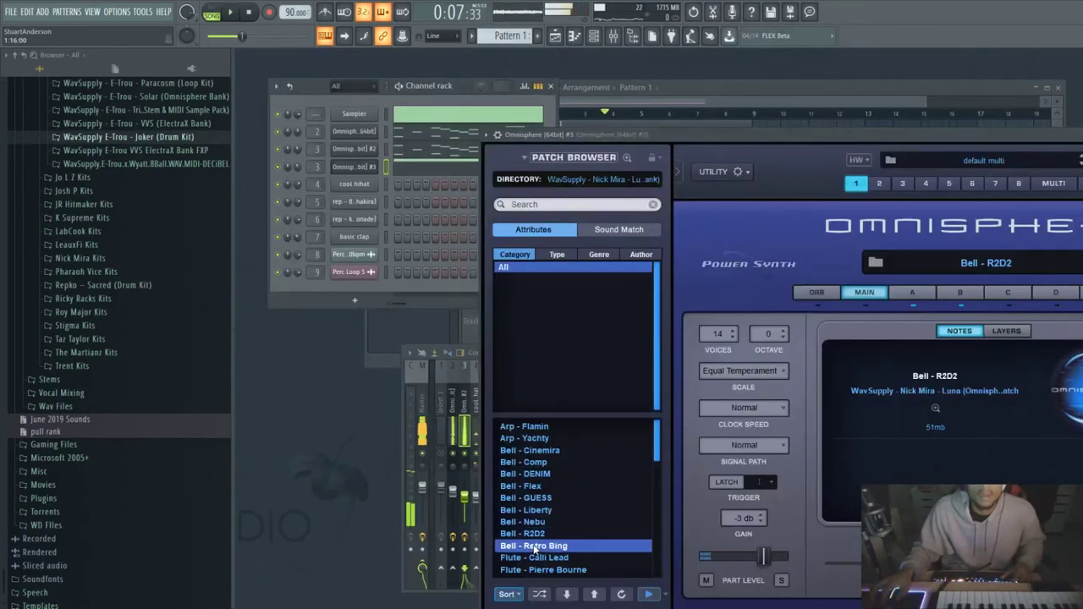
key(space)
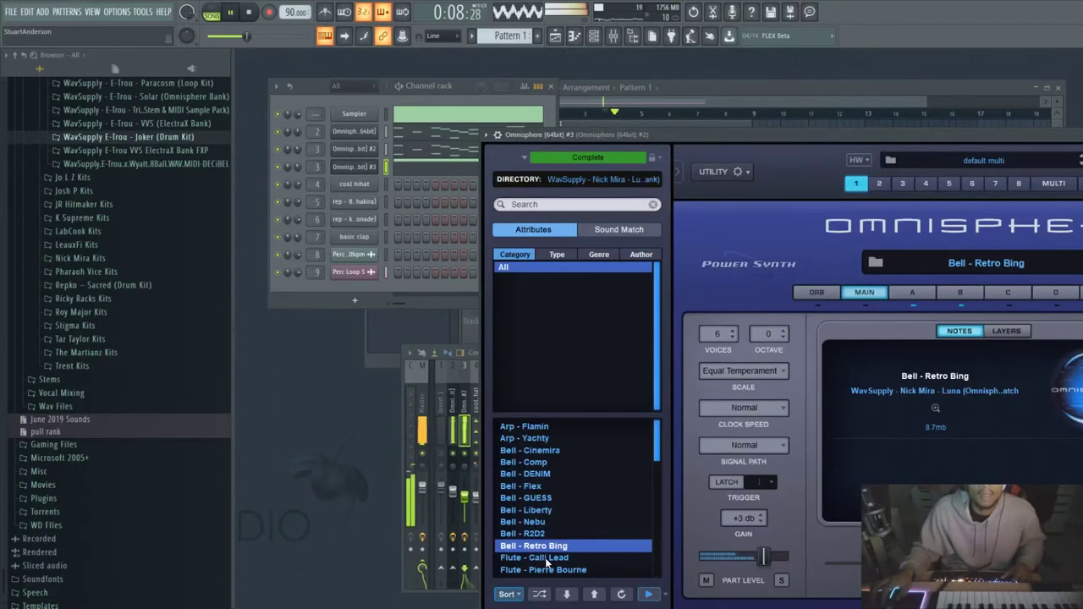
Audition the Flute - Pierre Bourne patch and load Flute - Calli Lead in Omnisphere #3.
click(548, 570)
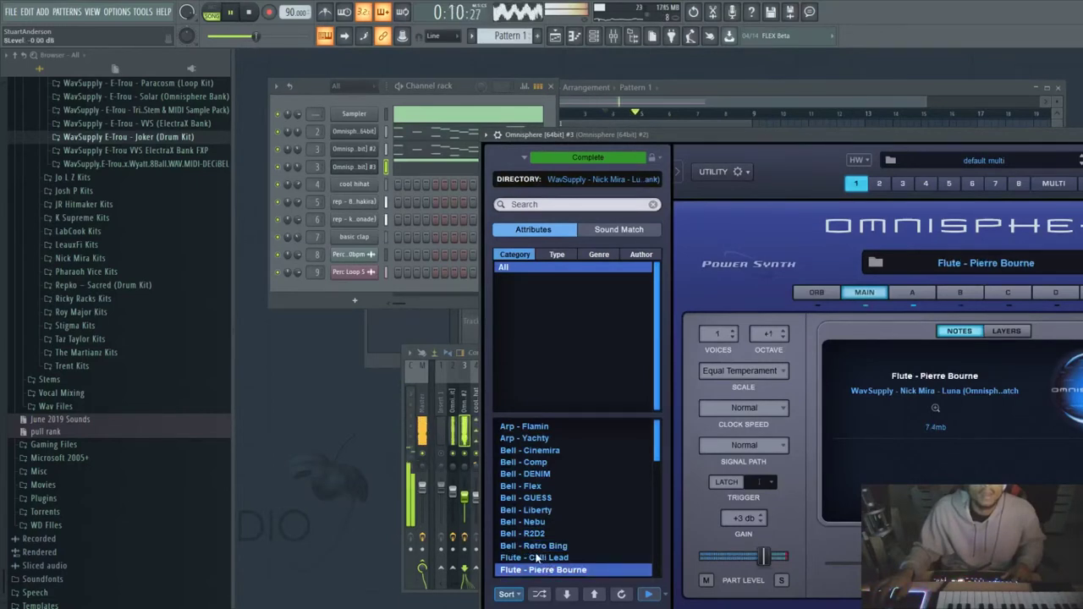
click(548, 558)
scroll(550, 550, down, 2)
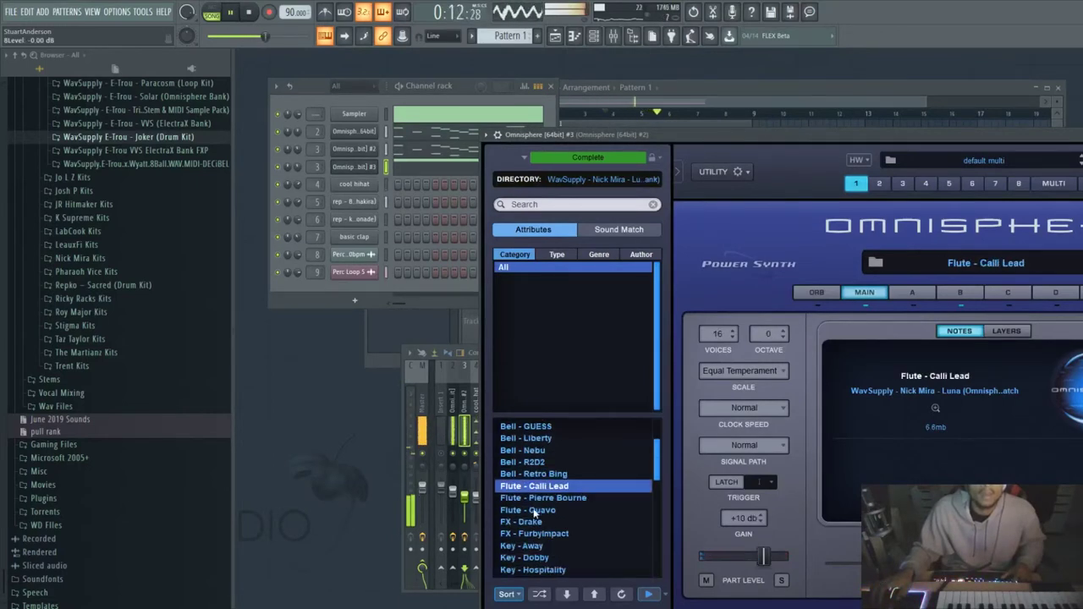
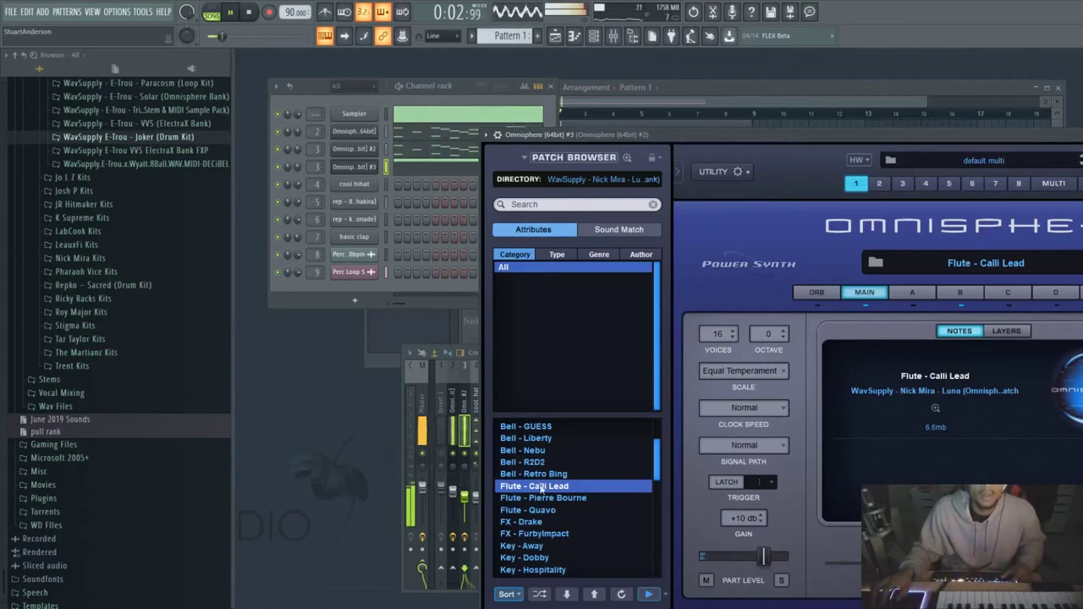
Solo the Omnisphere #3 channel and slightly shorten its A#5 note at bar 3 in the piano roll.
click(279, 168)
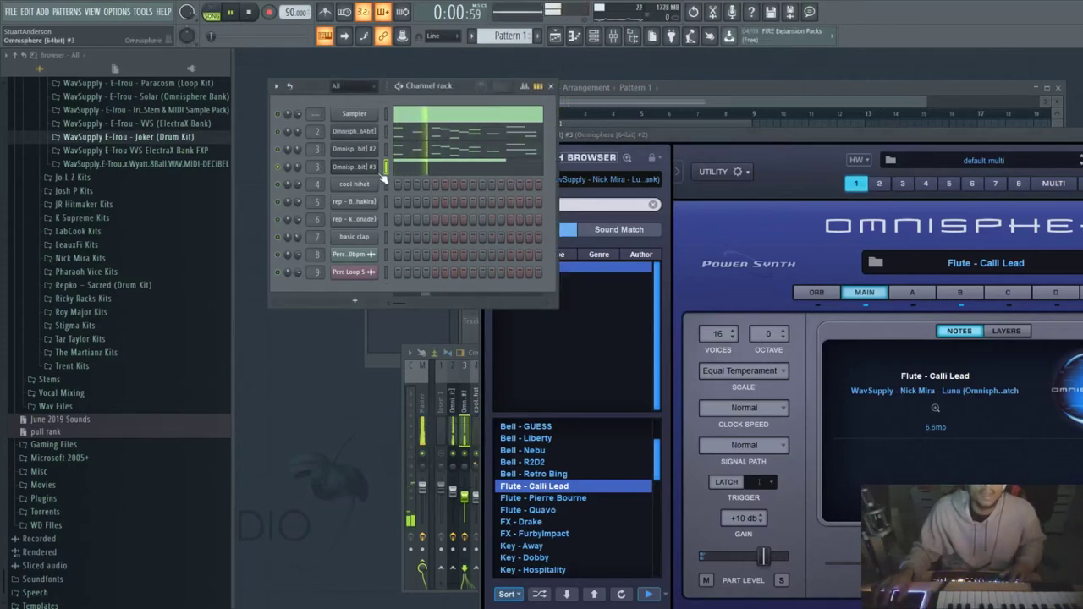
click(539, 168)
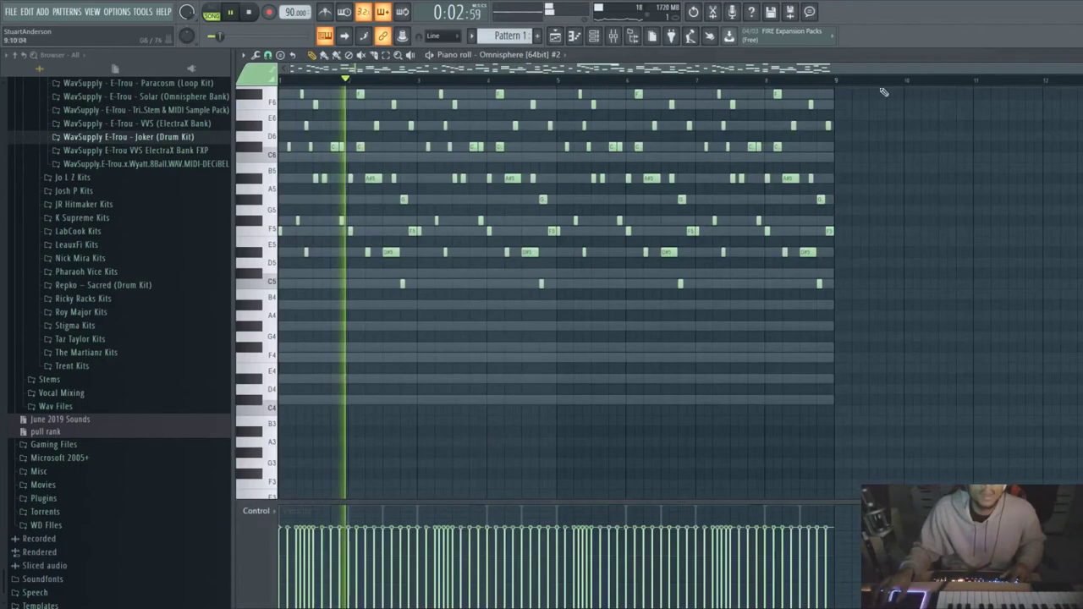
key(F7)
click(494, 170)
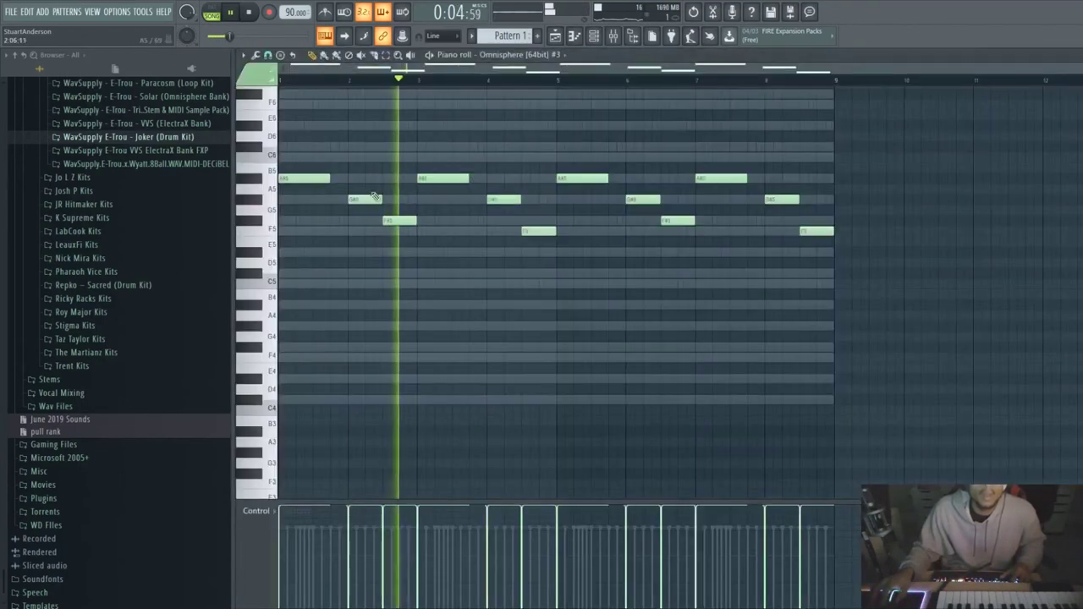
drag(467, 178, 459, 179)
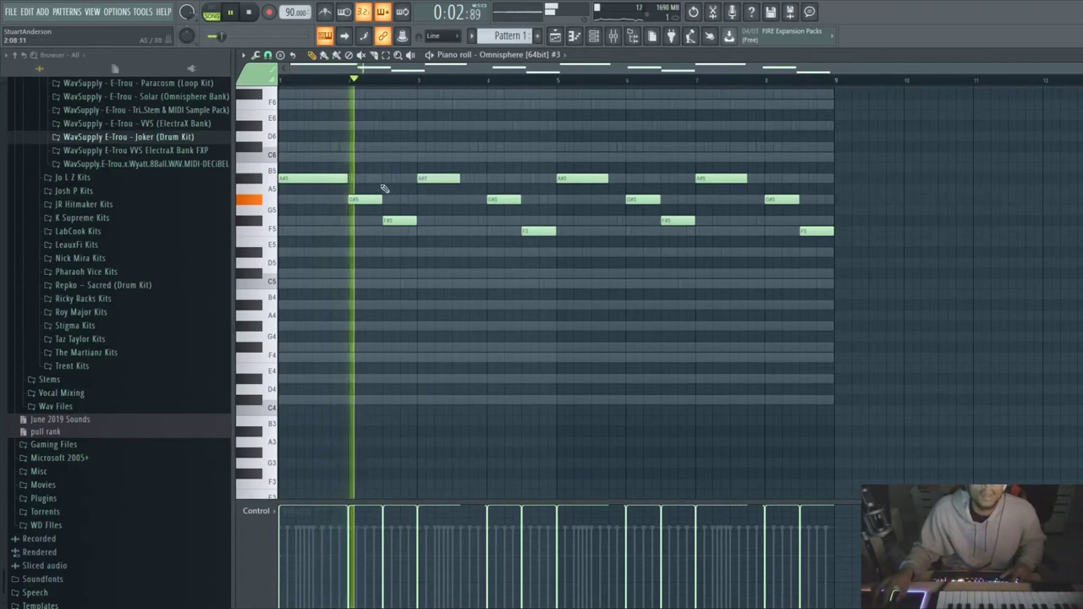
drag(346, 179, 330, 178)
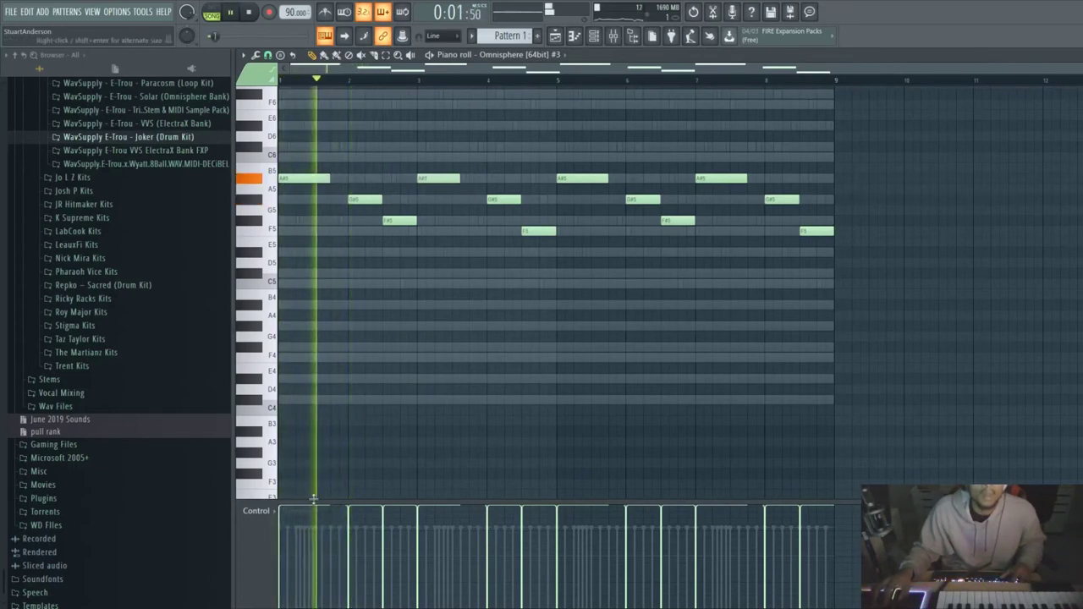
Lower the second-half note of bar 2 to D#5 in the Omnisphere #3 piano roll and replay the phrase.
key(F7)
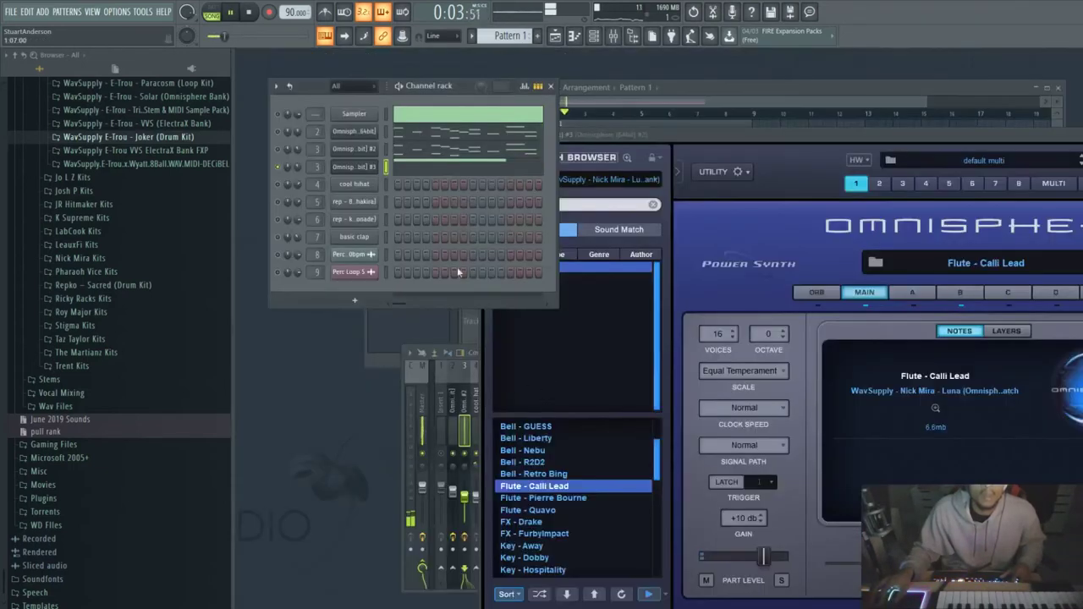
click(435, 164)
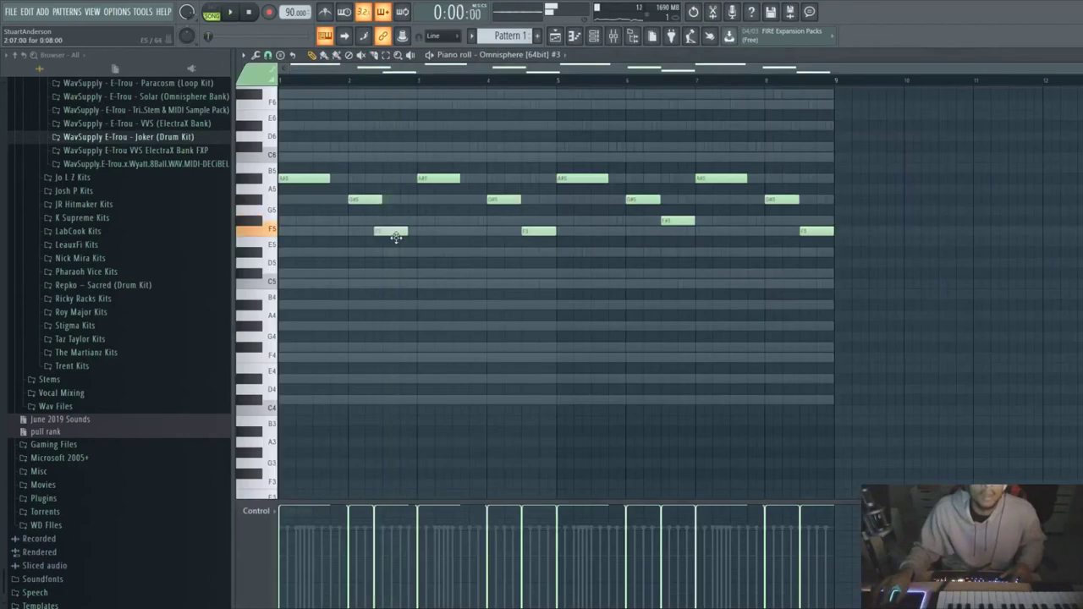
drag(400, 234, 401, 253)
key(space)
click(351, 83)
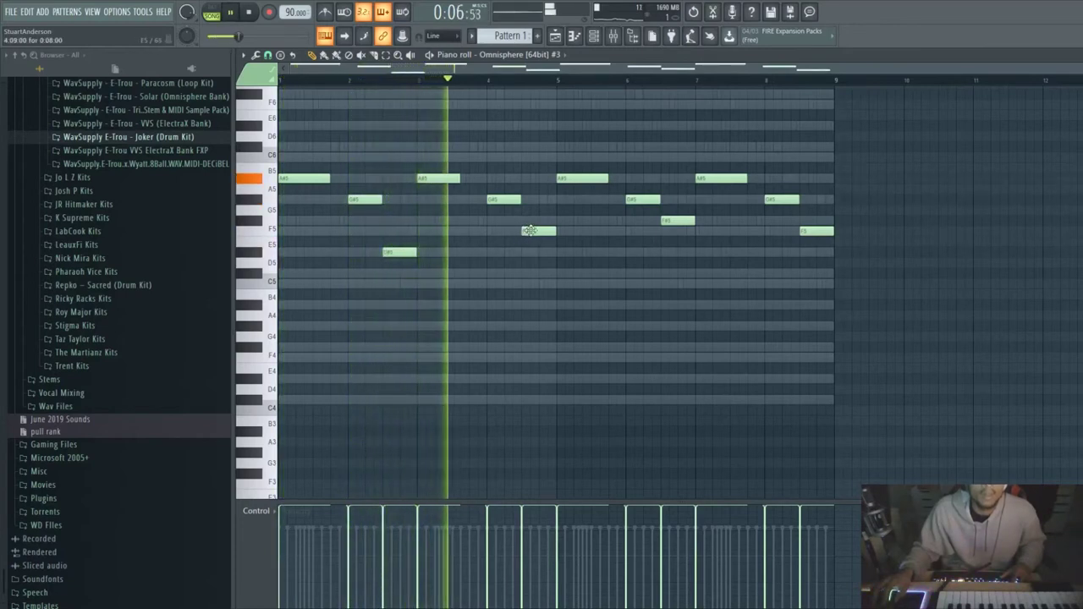
Try a higher pitch for the G#5 note at the start of bar 4 and play it back.
drag(504, 200, 496, 157)
key(space)
key(space)
drag(505, 152, 493, 200)
key(space)
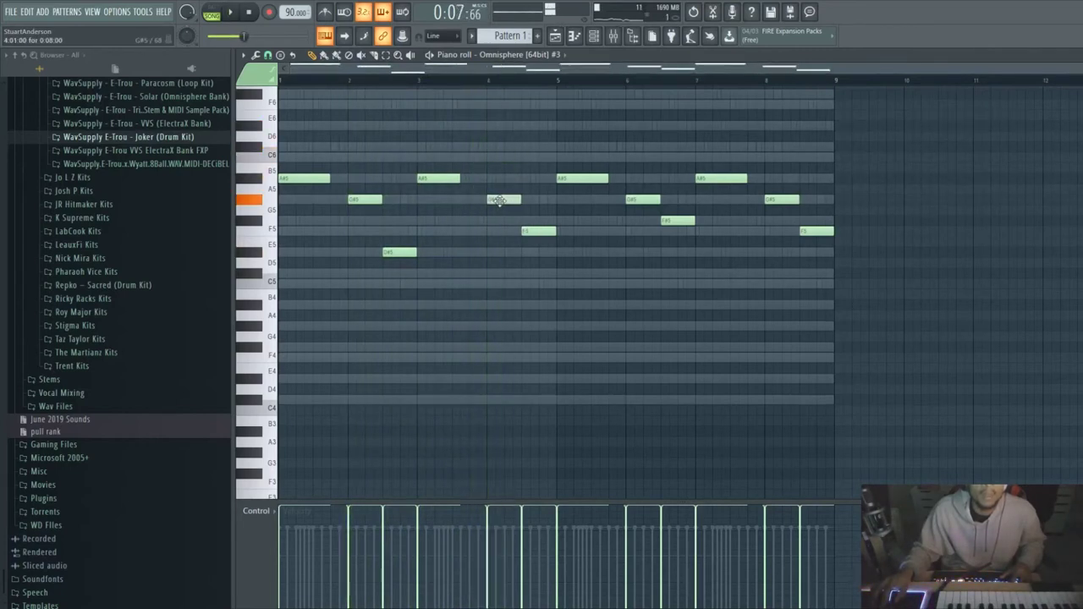
Try lowering the last note of bar 4 to D#5, play it back, and return the note to F5.
key(space)
key(space)
drag(527, 237, 527, 260)
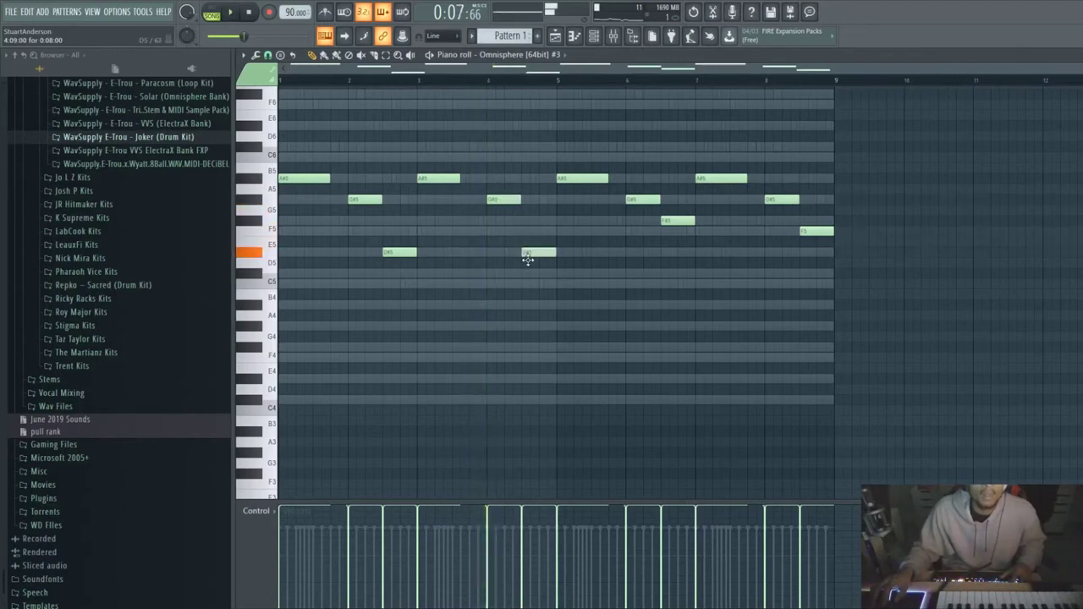
key(space)
mouse_move(524, 227)
mouse_down()
mouse_move(539, 222)
mouse_move(539, 231)
mouse_up()
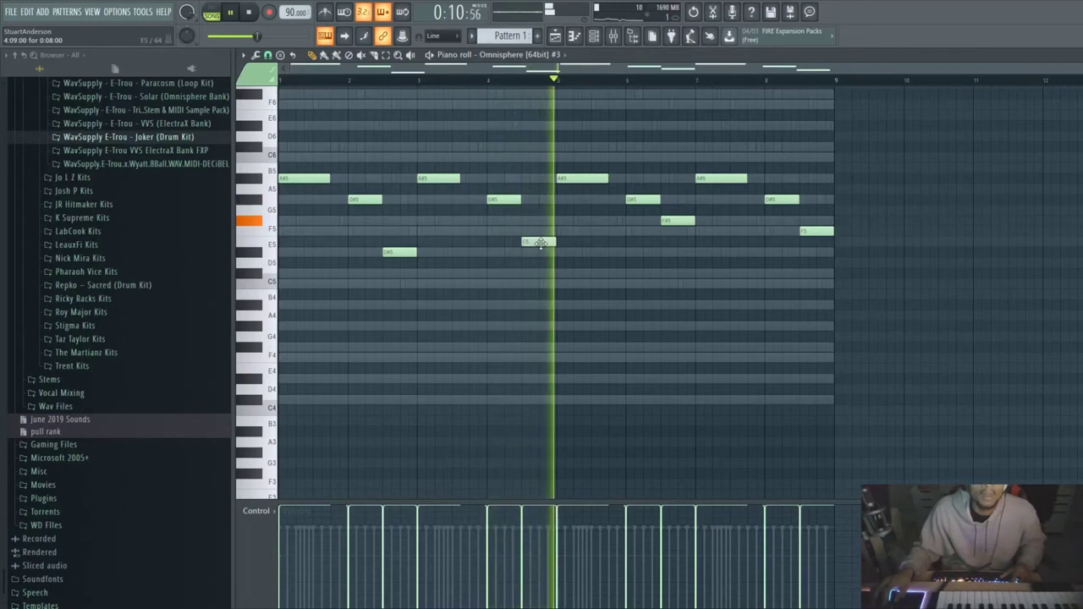
key(space)
key(space)
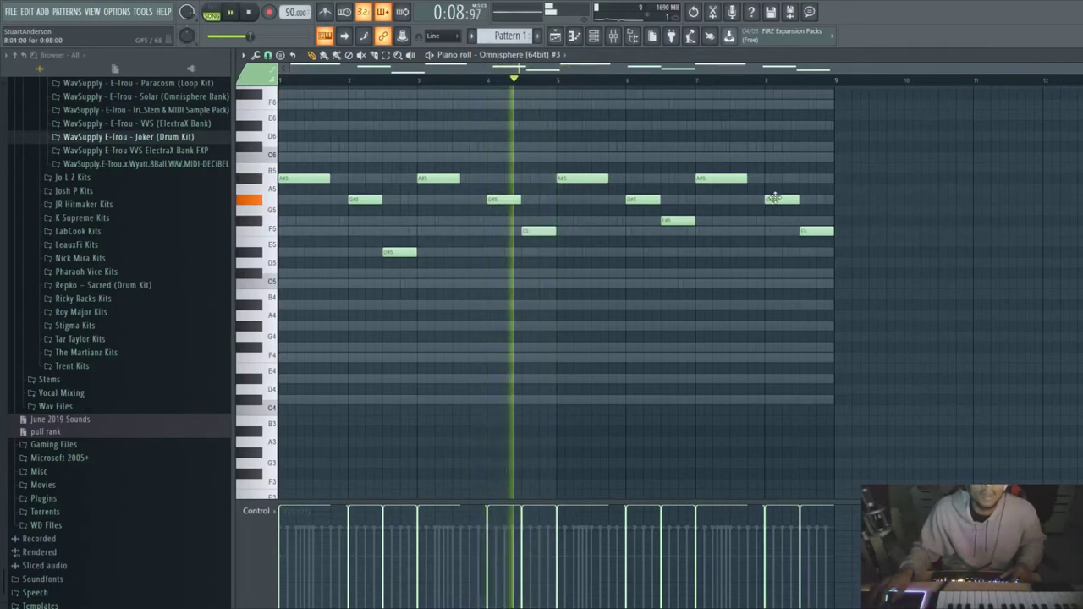
Lower the F#5 note in bar 6 to D#5 and switch from the piano roll to the playlist.
drag(680, 225, 680, 256)
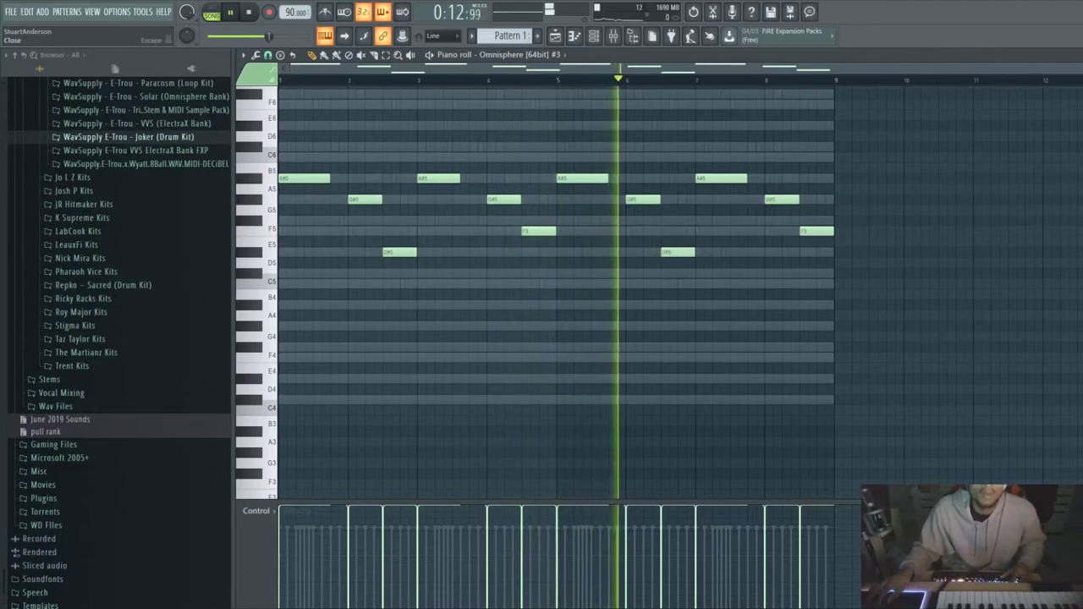
key(F7)
key(F5)
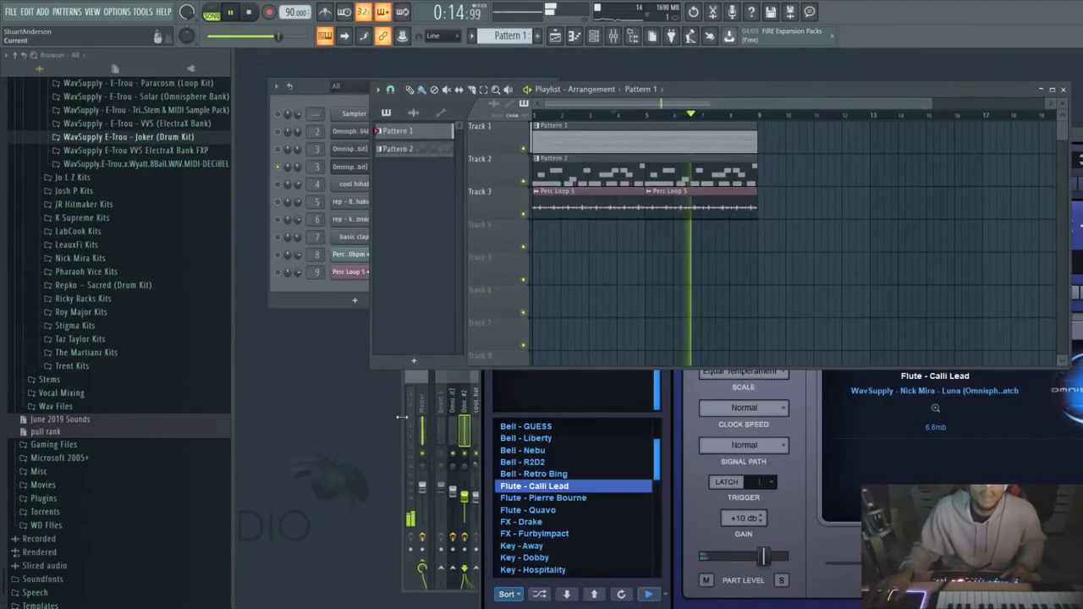
Route Omnisphere #3 to mixer track 10 and add Fruity Reeverb 2 with the Cathedral preset to it.
key(F9)
key(ctrl+l)
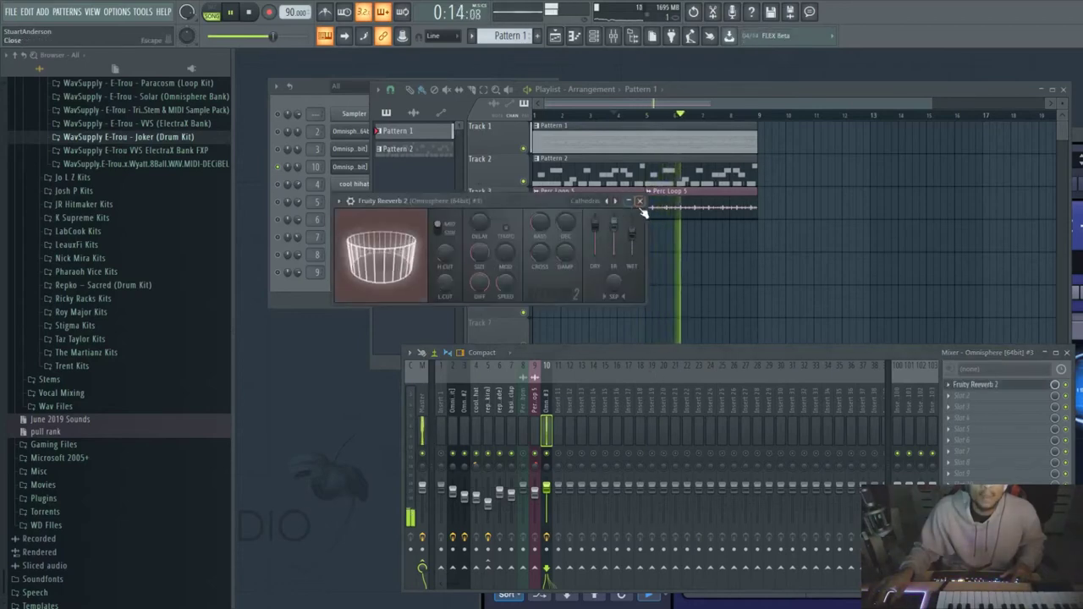
key(Escape)
Insert Fruity Parametric EQ 2 ahead of the reverb, cutting the lows and dipping band 6 by 2.5 dB at 1382 Hz.
drag(951, 405, 965, 396)
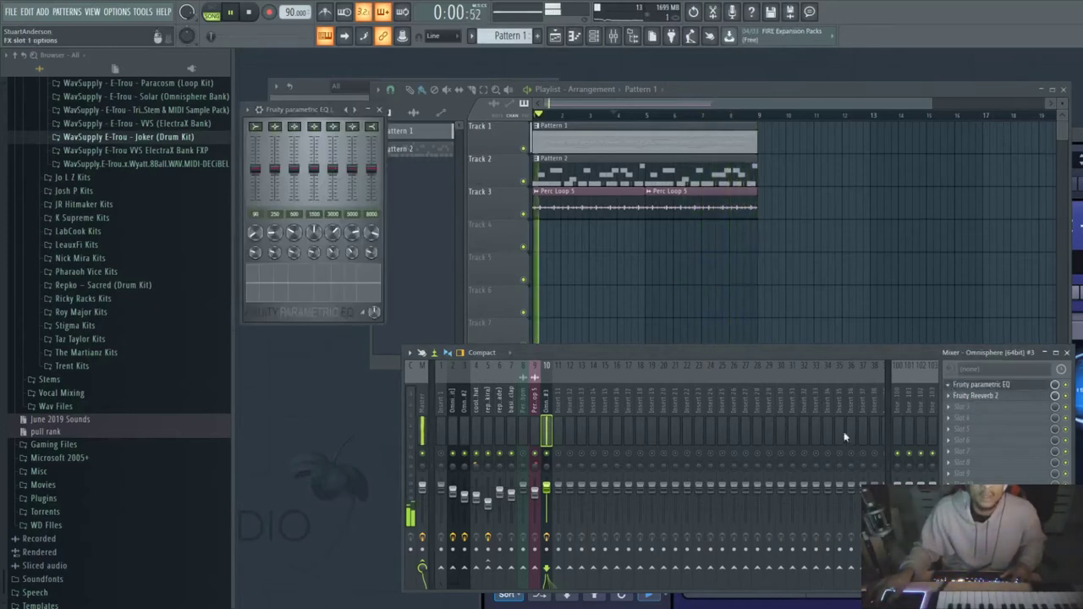
drag(372, 203, 400, 211)
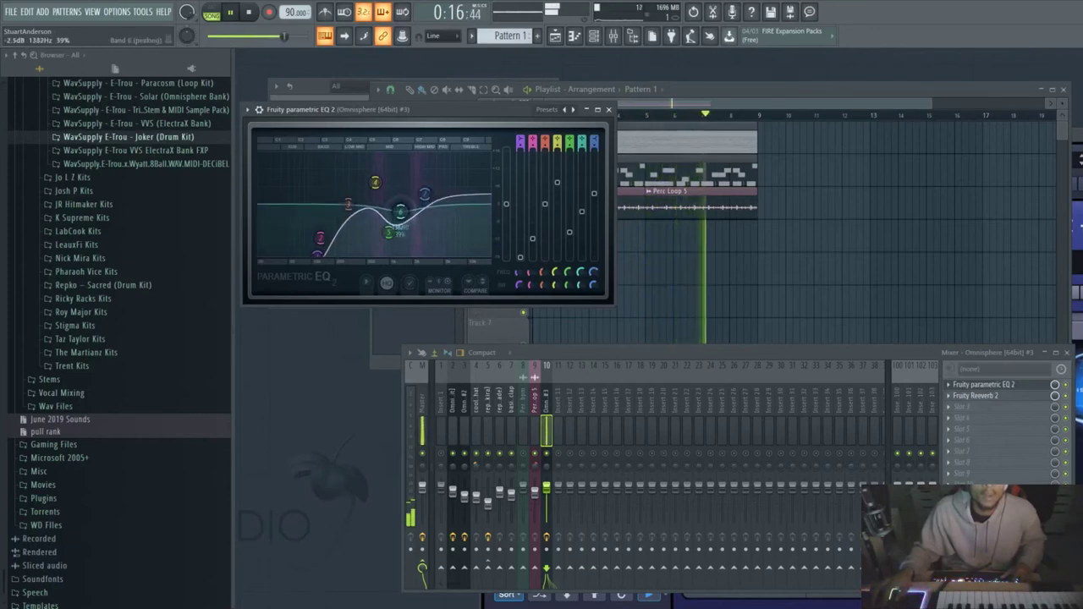
click(609, 110)
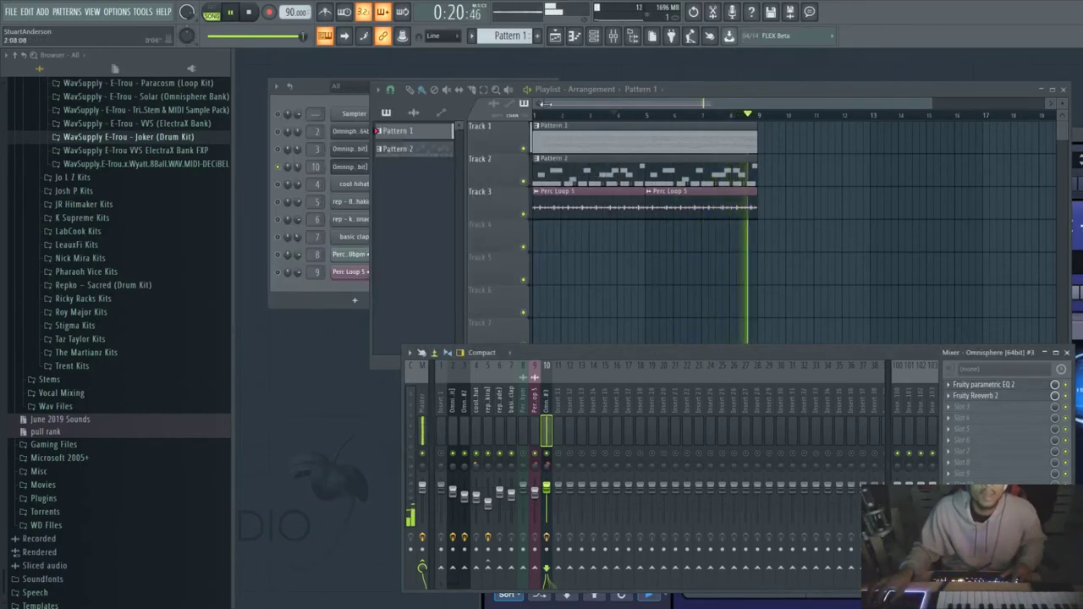
Play from the start with Omnisphere #3 soloed, and turn all channels and mixer tracks back on.
click(537, 114)
click(538, 469)
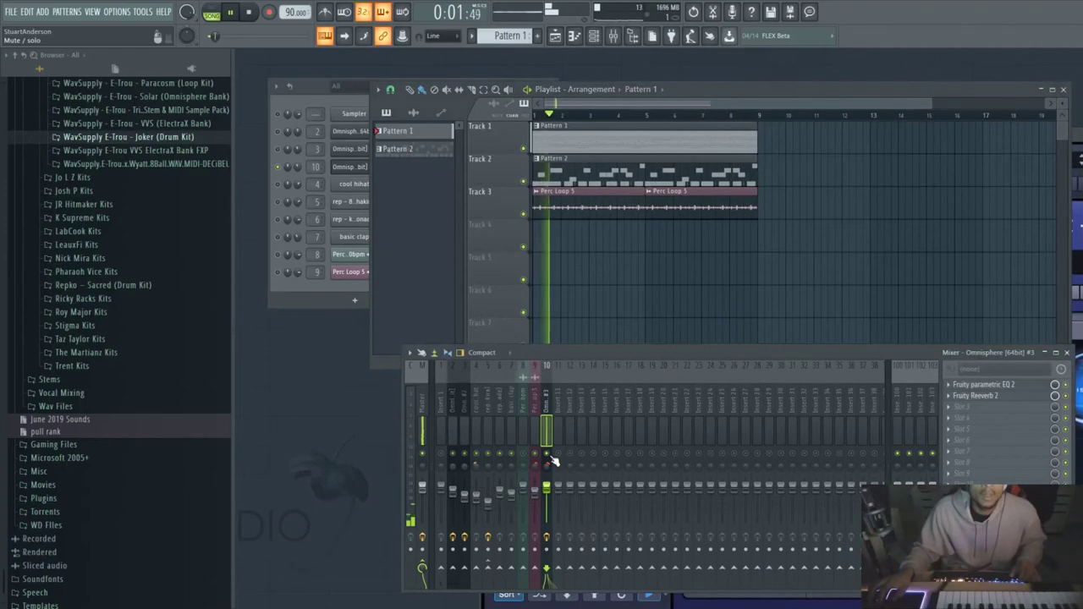
click(284, 277)
key(l)
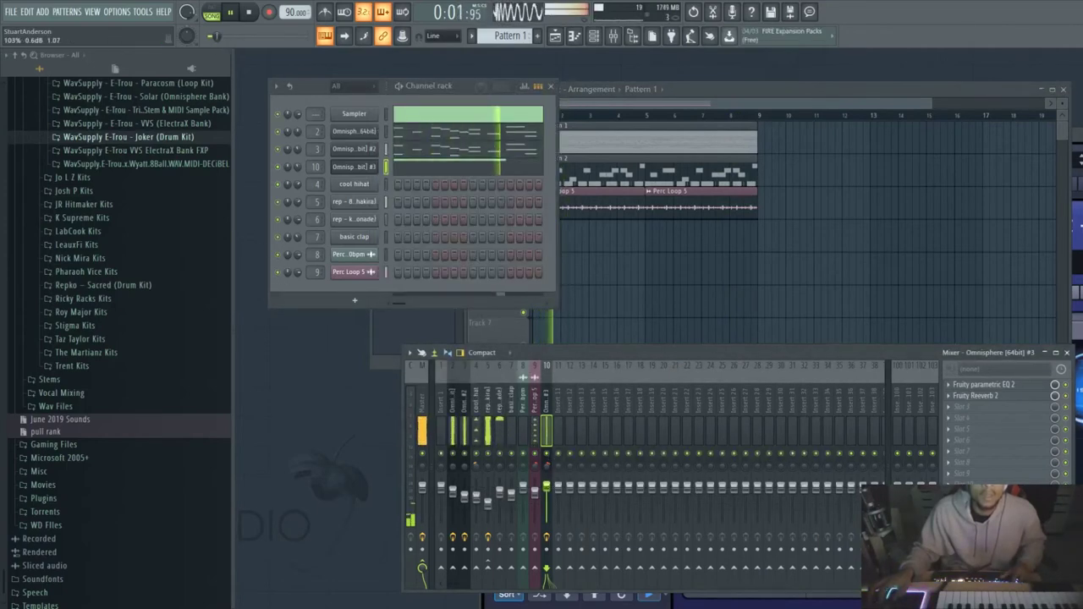
Set the HalfTime loop length to 1/2 on the first Omnisphere mixer track and listen to the first two melodies alone.
click(1049, 386)
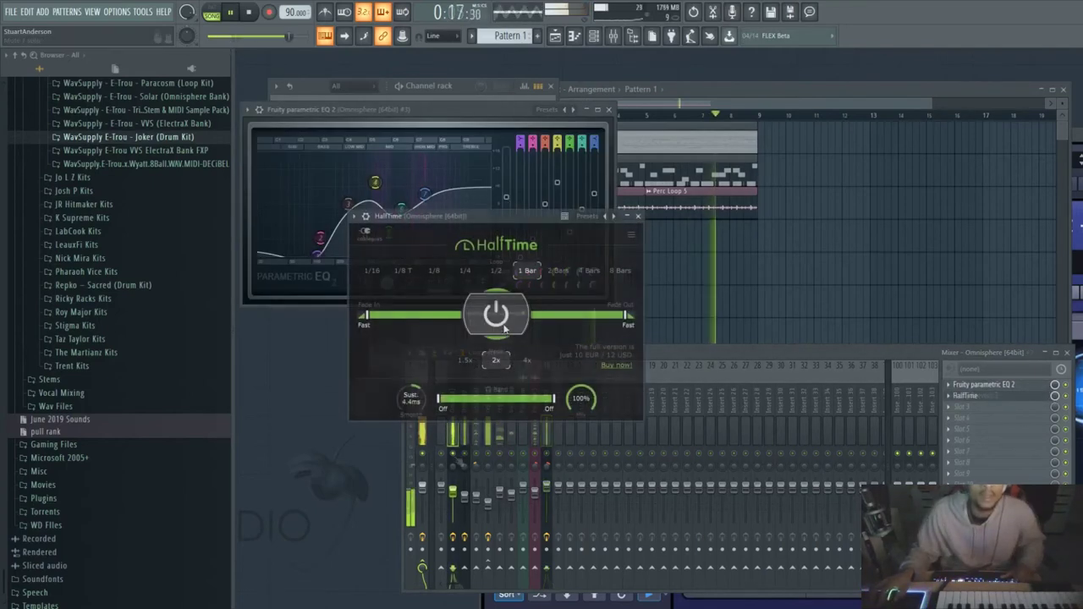
click(496, 270)
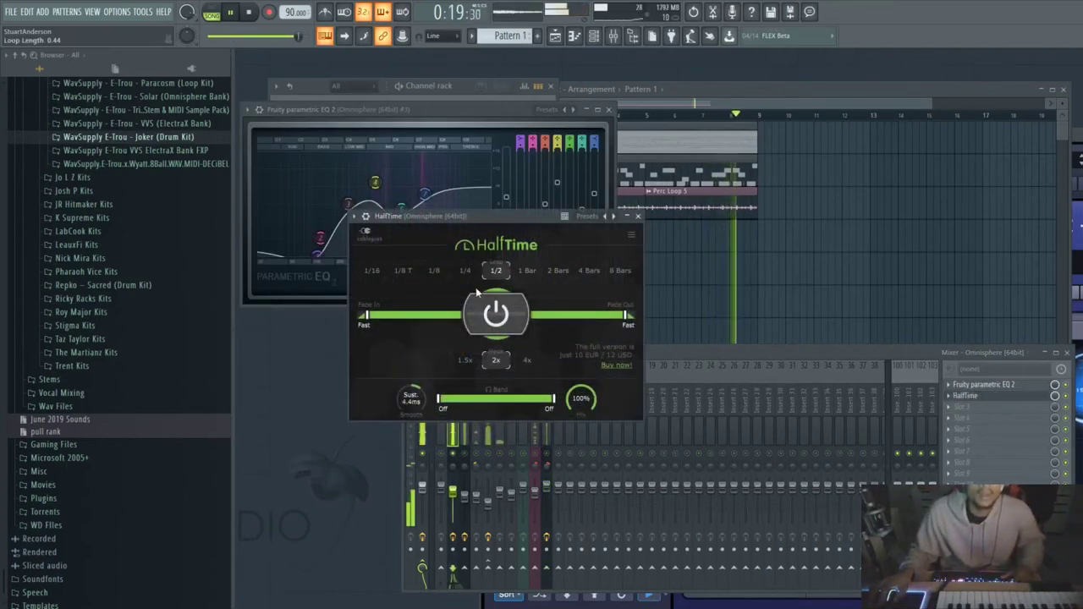
key(F5)
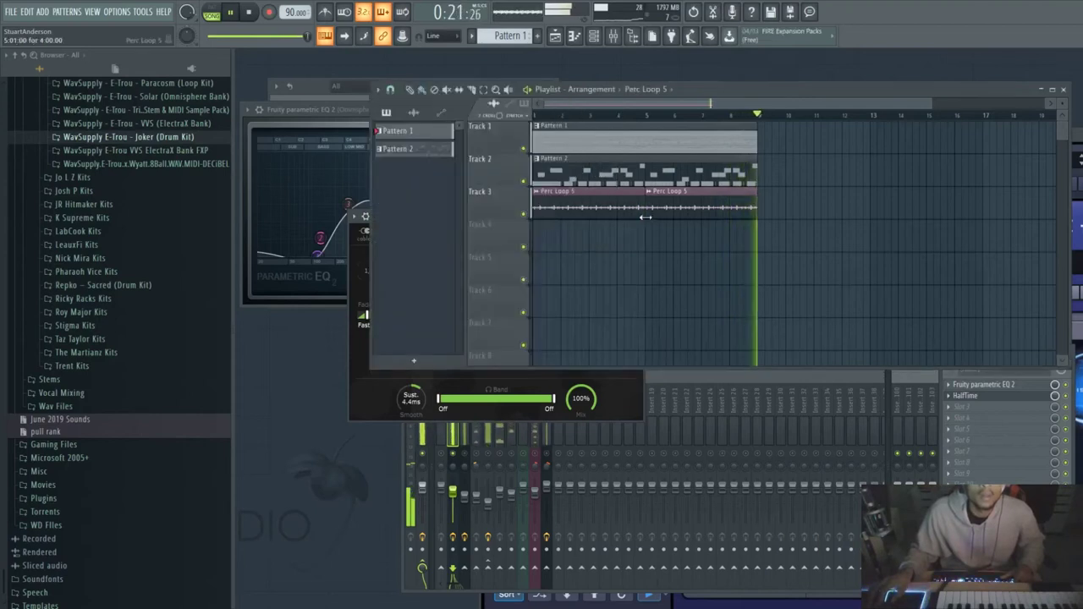
click(464, 446)
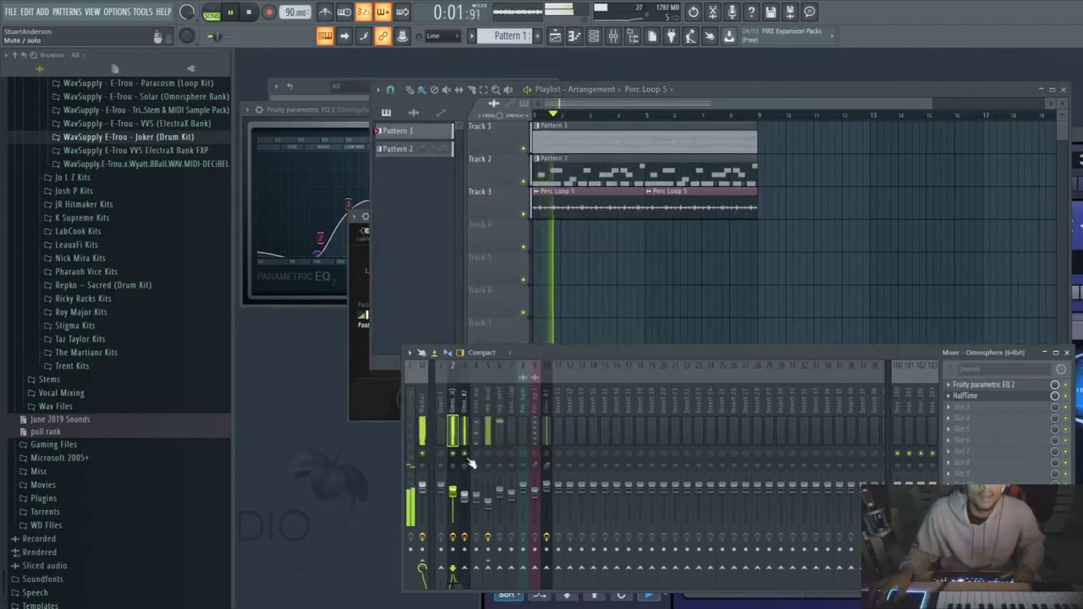
click(466, 499)
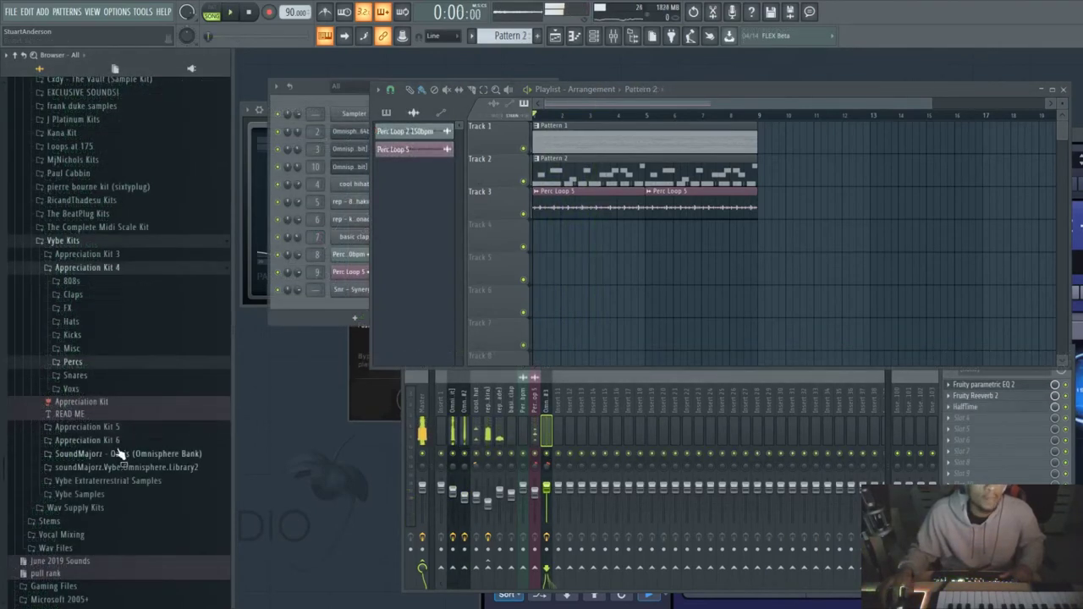
Place the FX - Deep Impact sample from Appreciation Kit 6's Misc - FX folder on playlist Track 4, shortly before bar 8.
click(94, 441)
scroll(102, 457, down, 1)
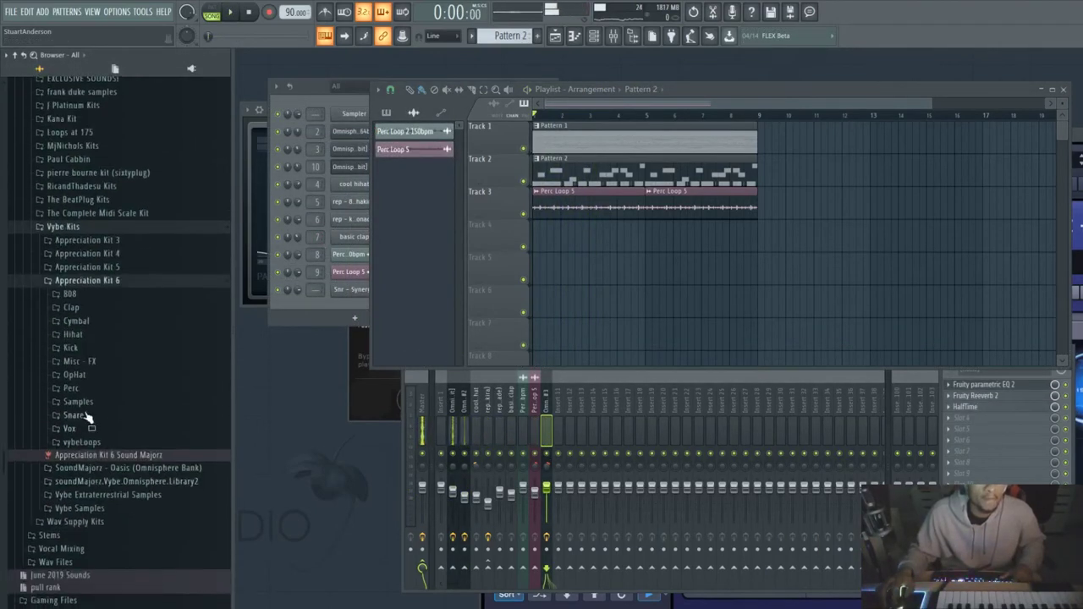
click(84, 362)
drag(106, 416, 722, 190)
Clone the FX - Deep Impact channel and reverse the copy's sample.
click(291, 175)
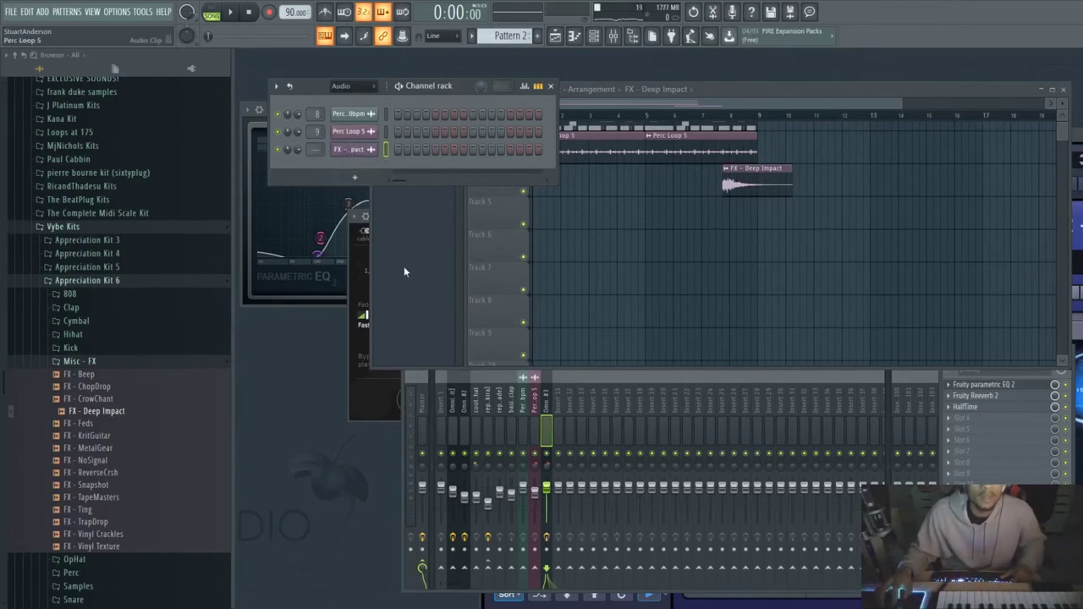
key(alt+c)
click(362, 167)
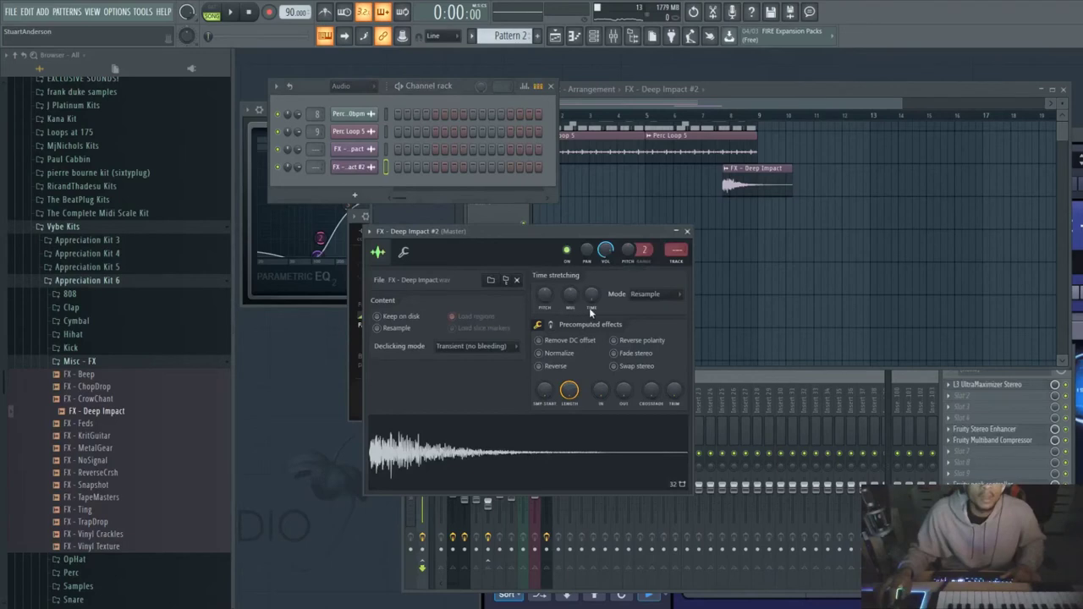
click(539, 365)
Place the reversed FX - Deep Impact #2 clip on Track 5 as a riser and trim its end to bar 9.
click(718, 219)
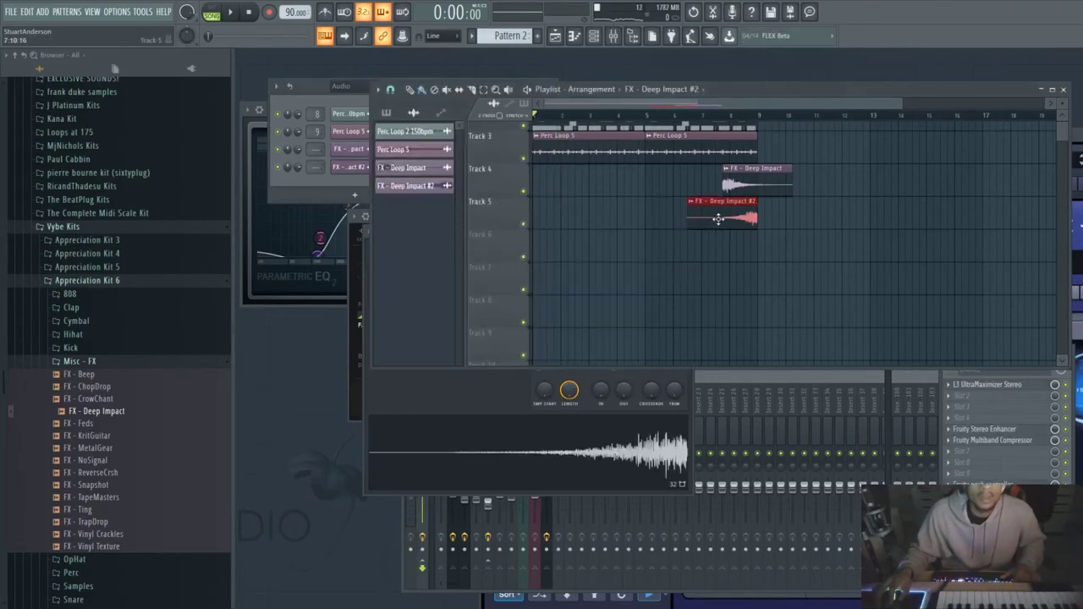
scroll(736, 156, up, 2)
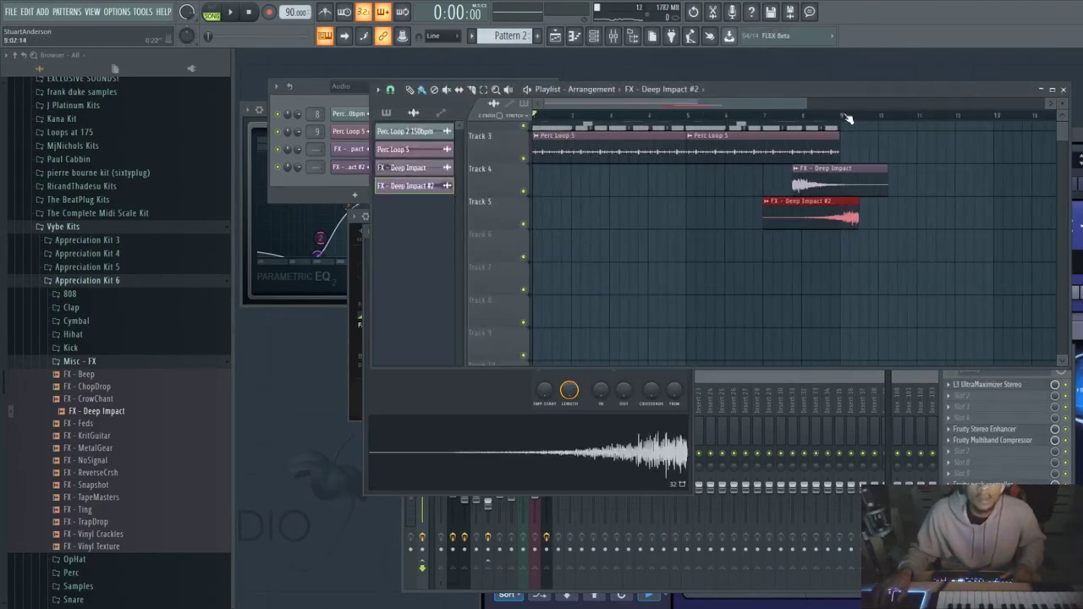
scroll(848, 119, up, 2)
drag(820, 219, 787, 219)
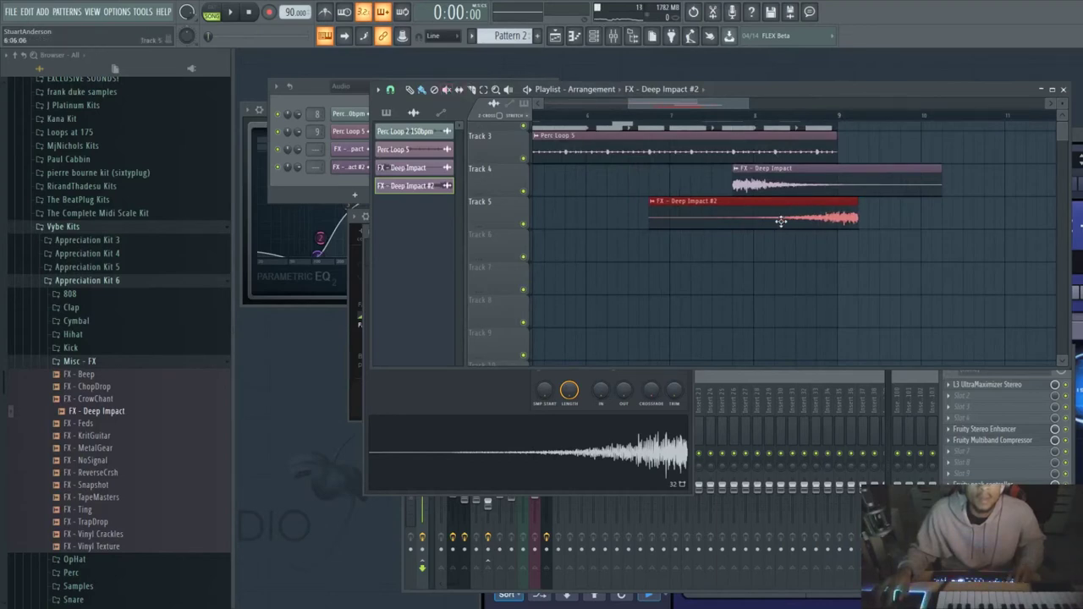
drag(851, 227, 838, 222)
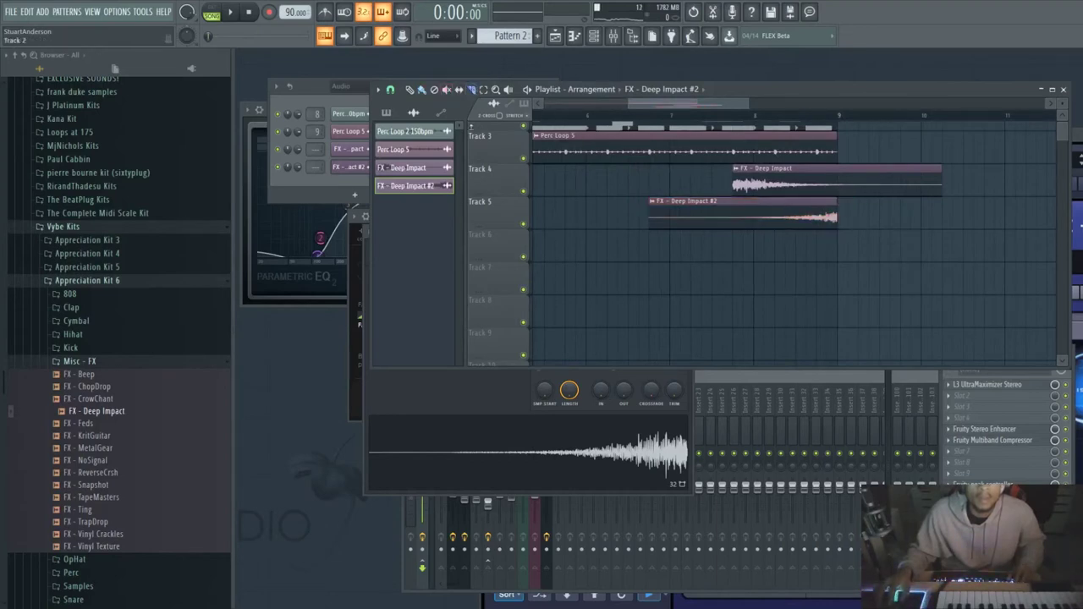
Start the FX - Deep Impact clip at bar 9 on Track 4 and move the reversed clip directly before it on the same track.
drag(764, 185, 852, 183)
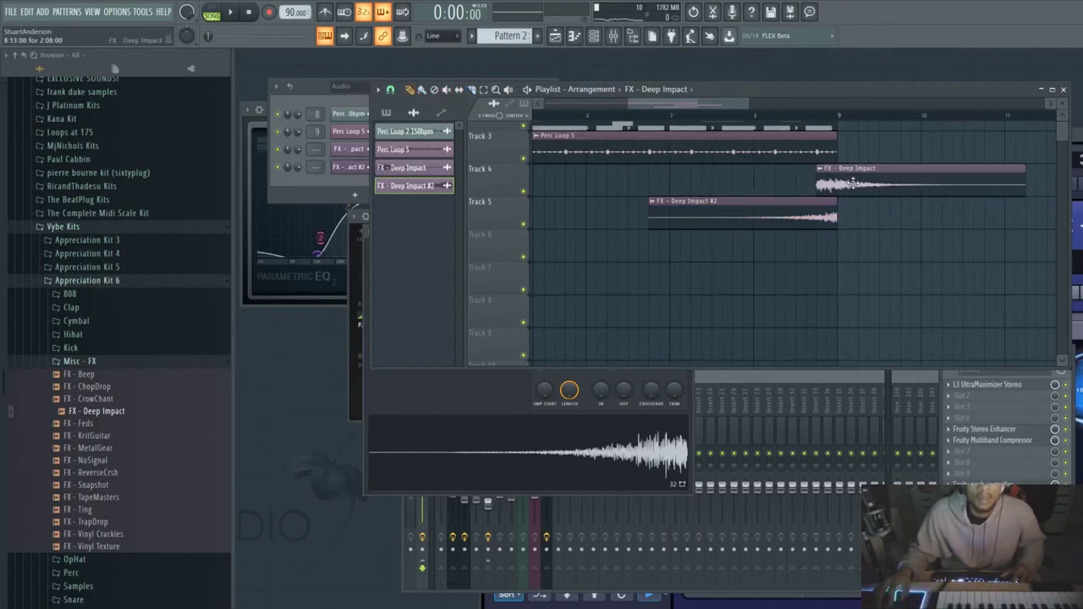
scroll(853, 106, left, 3)
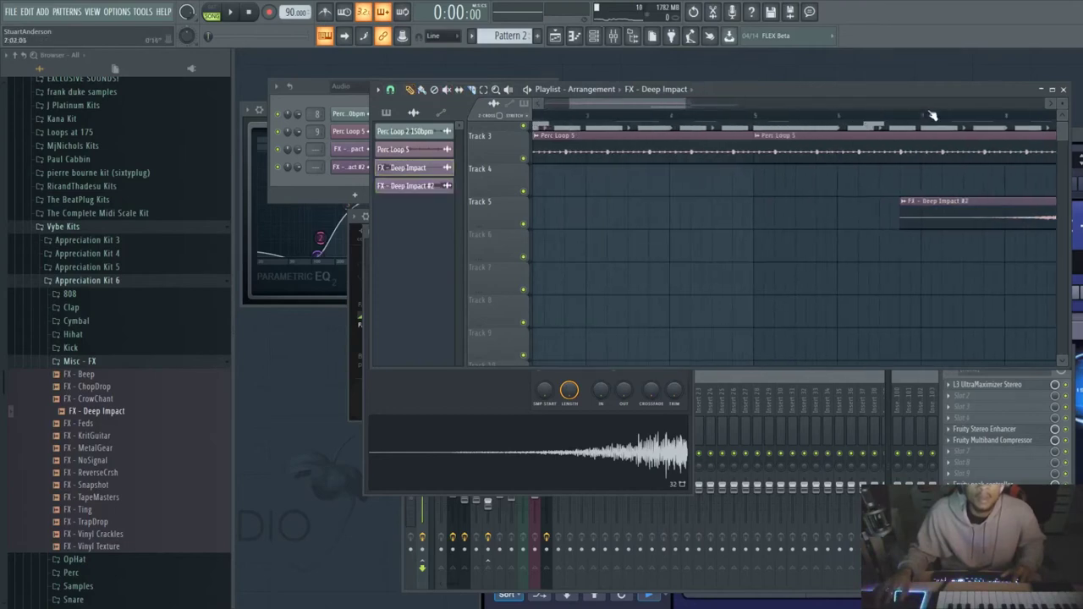
scroll(741, 125, up, 4)
mouse_move(745, 184)
mouse_down()
mouse_move(715, 186)
mouse_move(732, 188)
mouse_up()
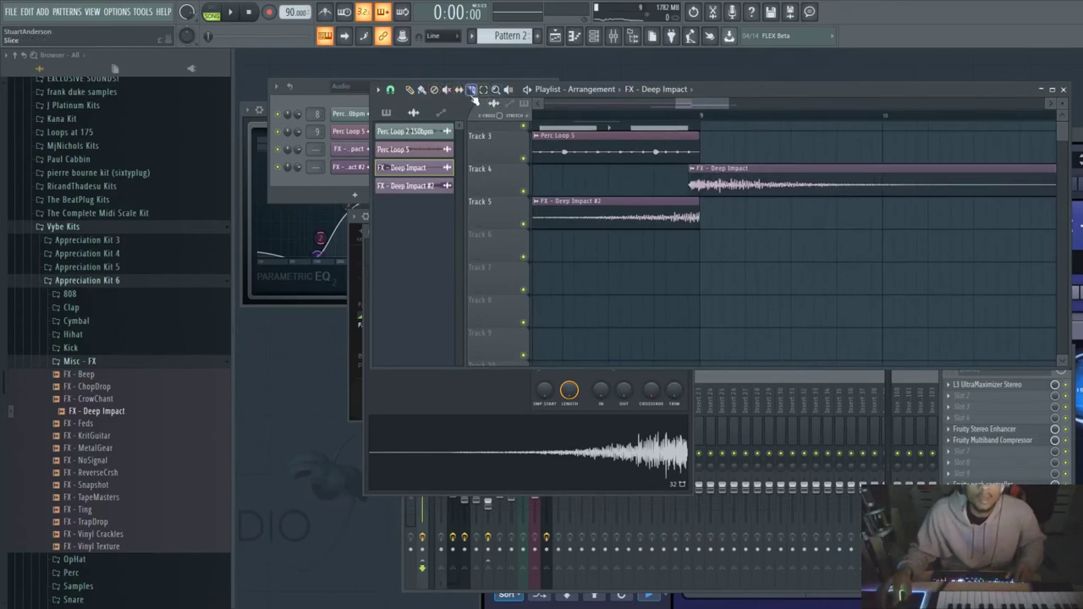
click(410, 89)
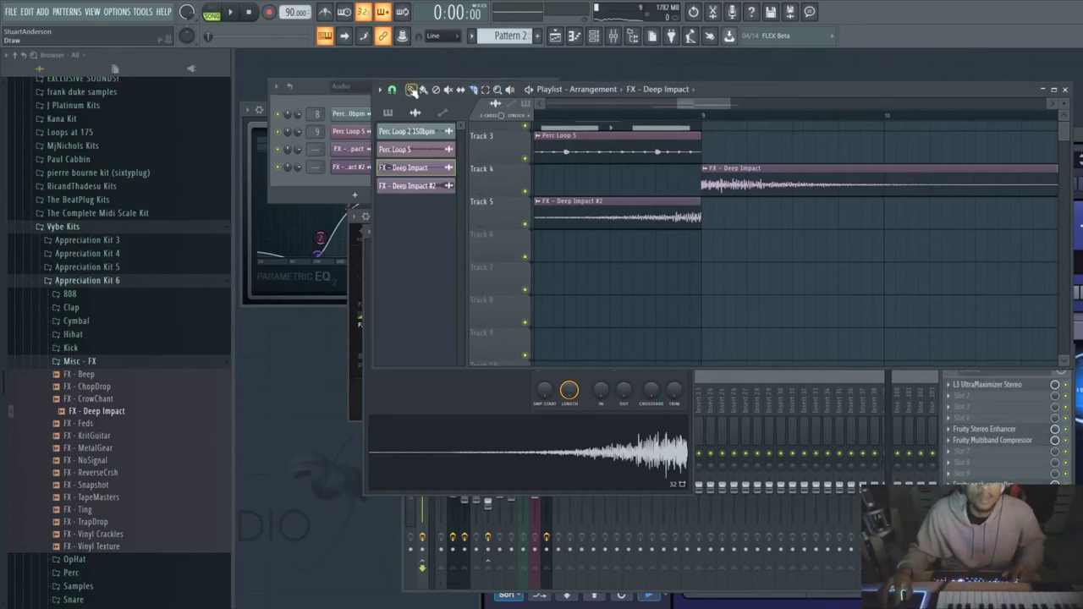
drag(618, 202, 619, 179)
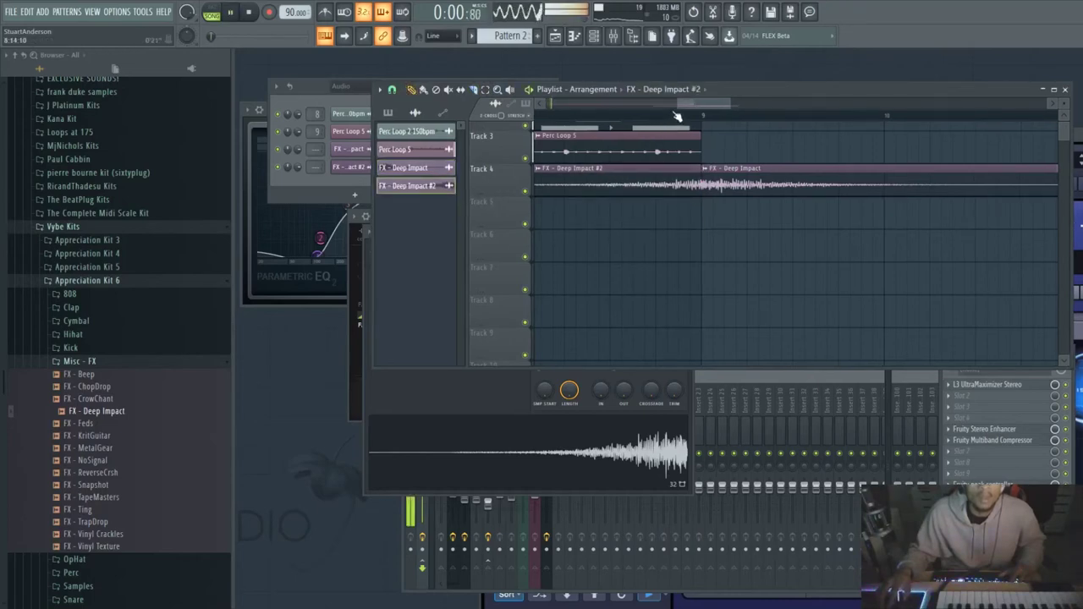
Repeat Perc Loop 5, Pattern 2 and Pattern 1 from bar 9 on Tracks 3, 2 and 1.
scroll(677, 117, down, 3)
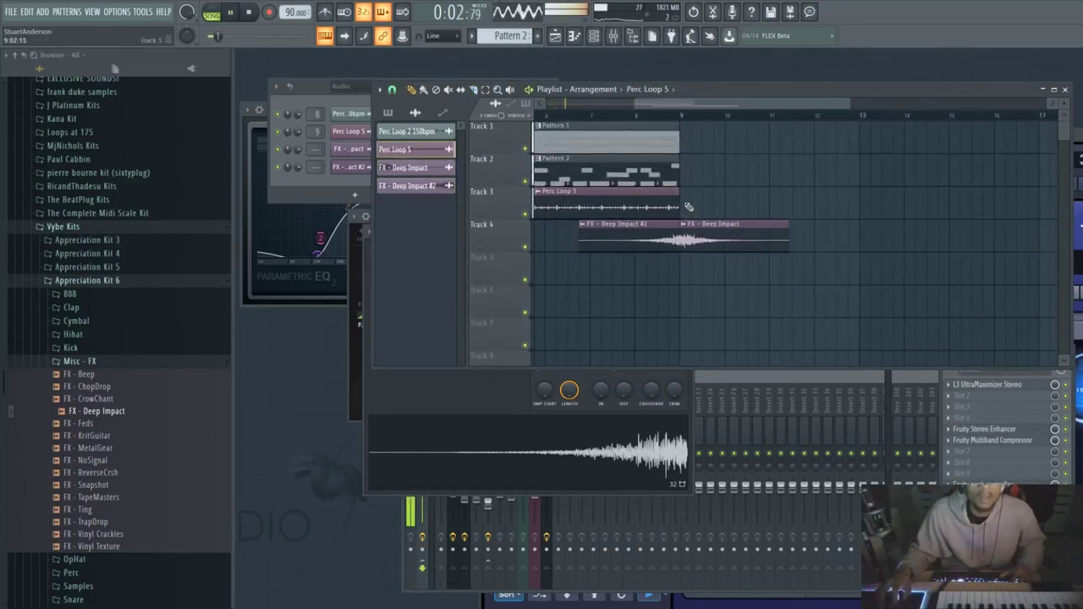
click(689, 207)
click(668, 173)
click(687, 173)
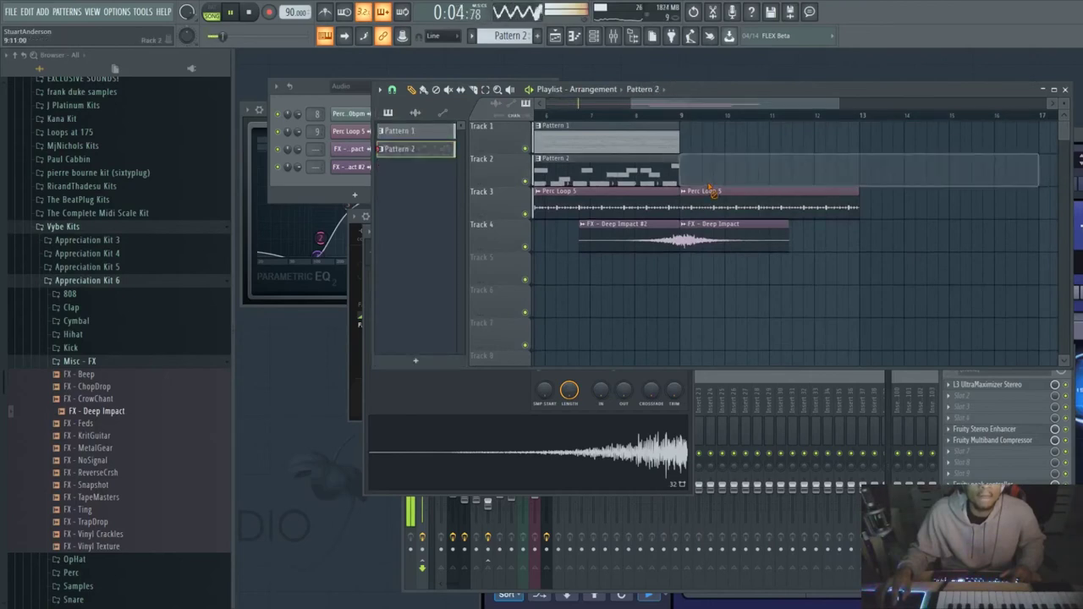
click(669, 150)
click(687, 144)
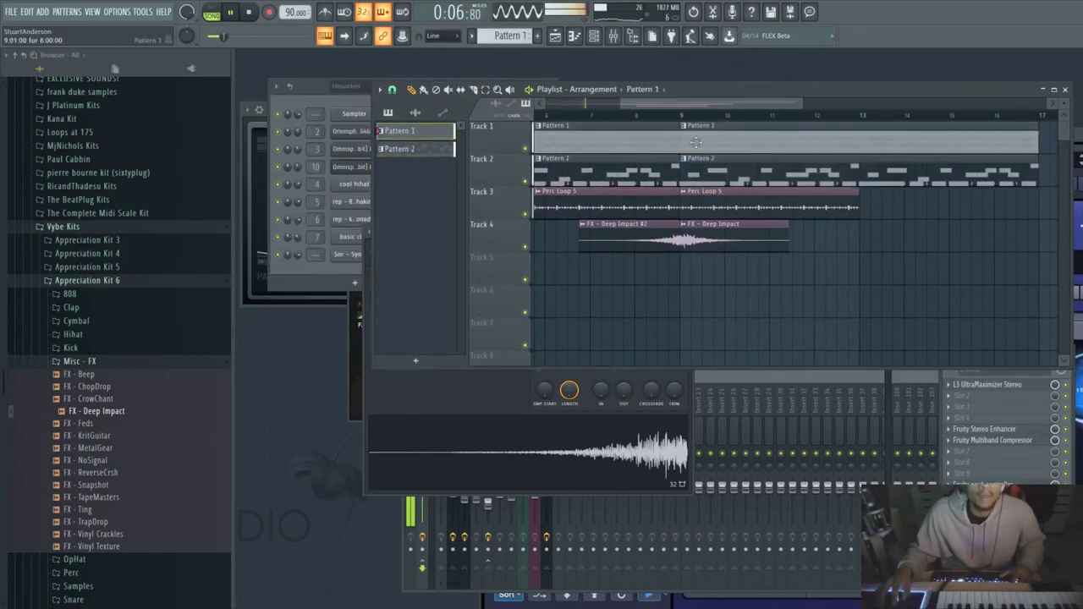
Cut off about the last half bar of Pattern 2 and Perc Loop 5 before bar 9, leaving a gap on Tracks 2 and 3.
scroll(658, 116, down, 2)
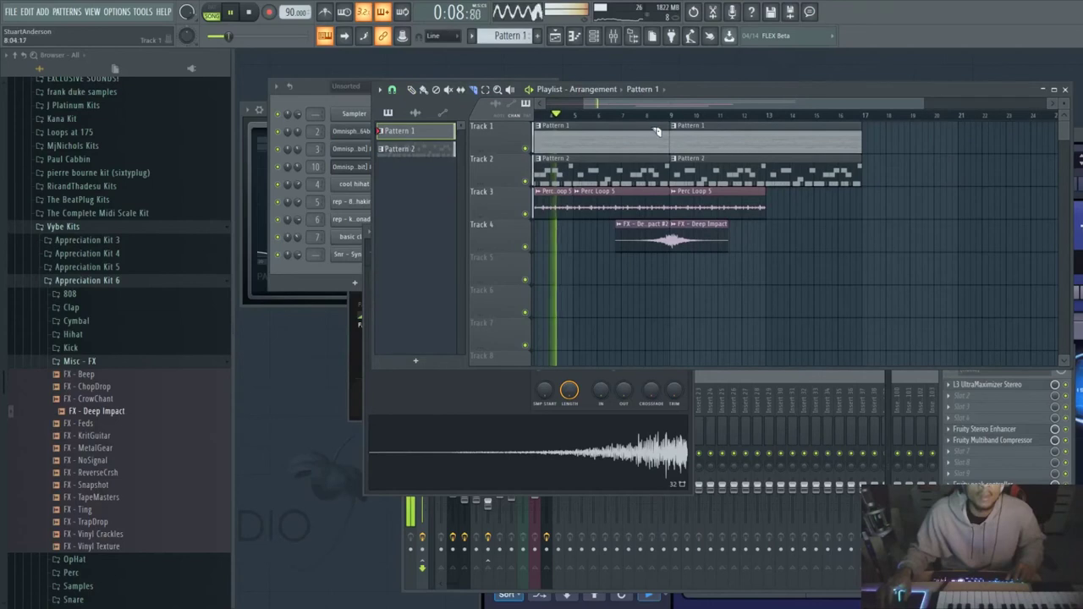
scroll(663, 124, up, 3)
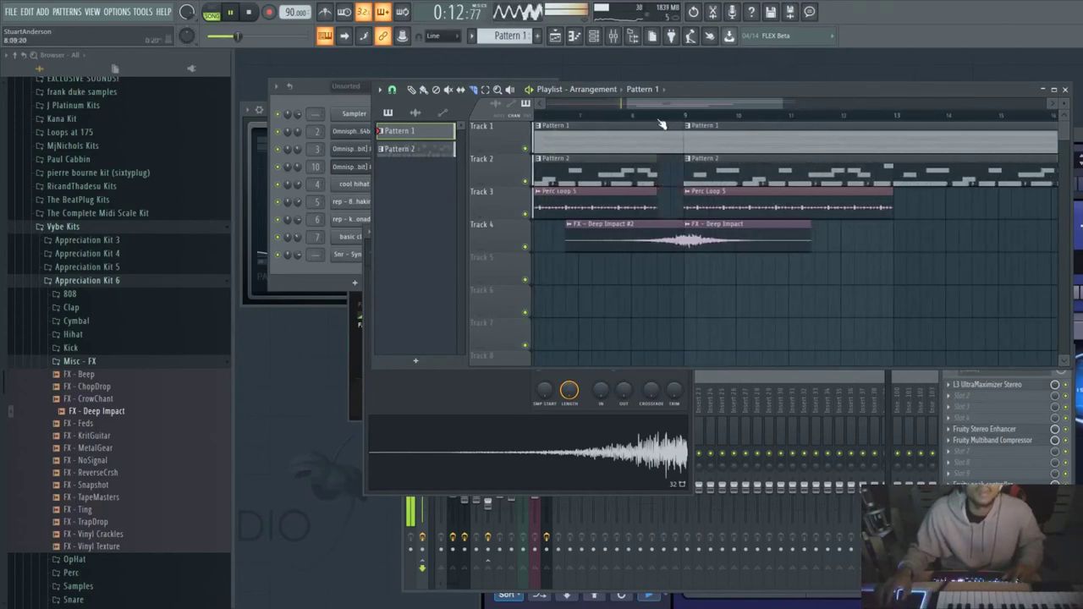
scroll(639, 148, down, 2)
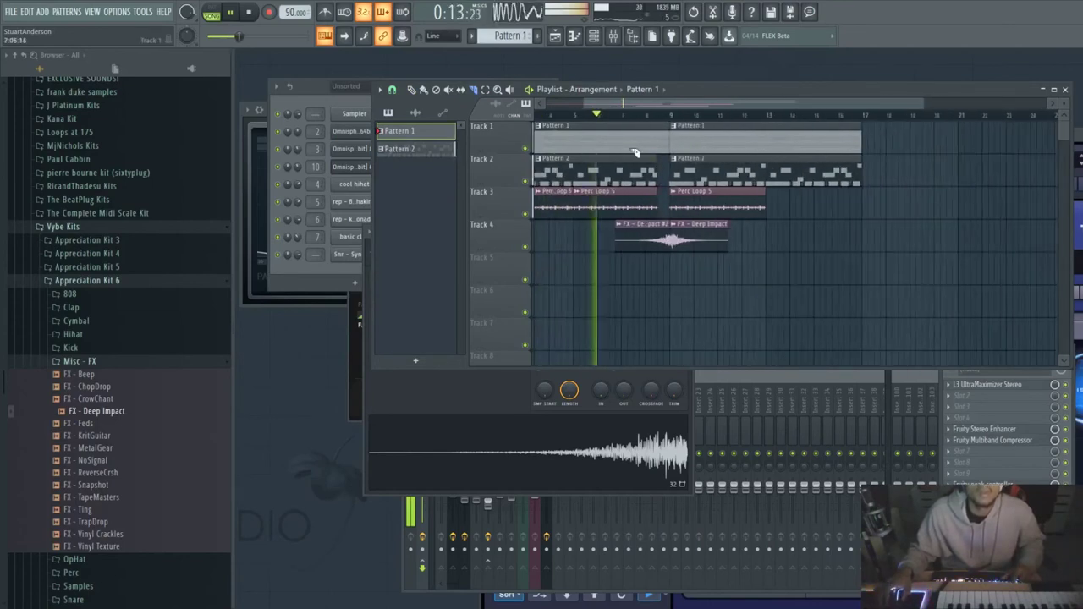
Show all channels in the channel rack and set the FX - Deep Impact #2 channel's volume to 53%.
click(342, 273)
click(354, 86)
click(354, 100)
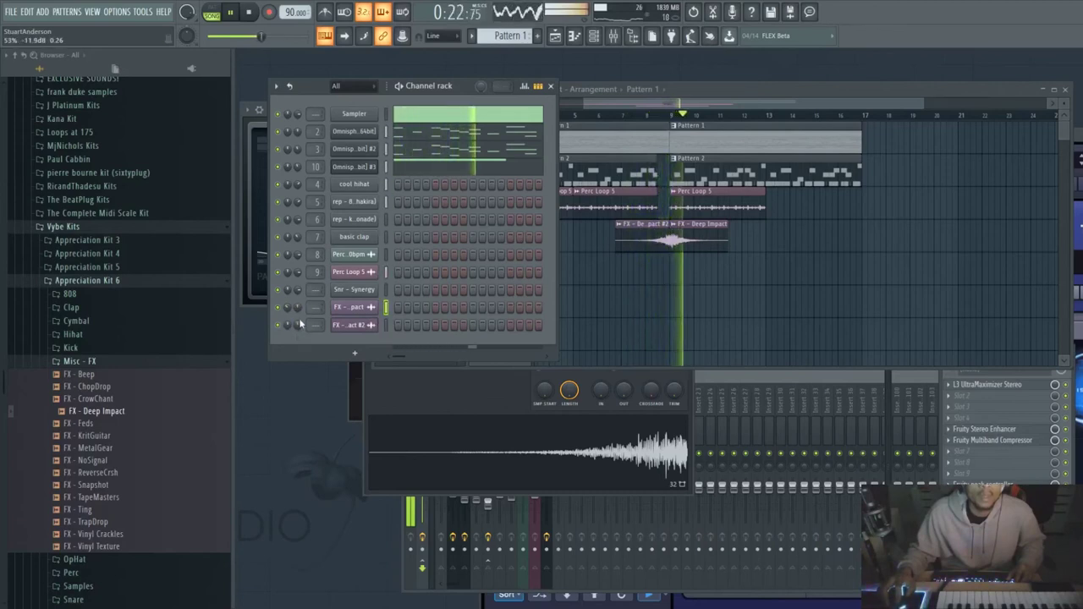
drag(287, 325, 287, 315)
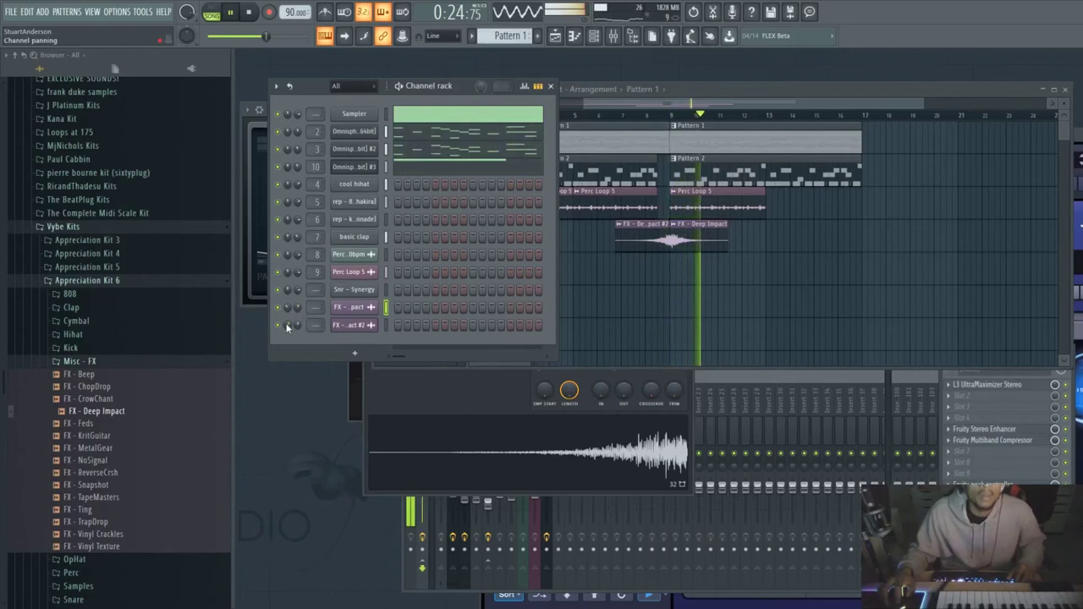
Pan the FX - Deep Impact channel 7% left and replay the transition from about bar 7.
click(745, 89)
click(647, 114)
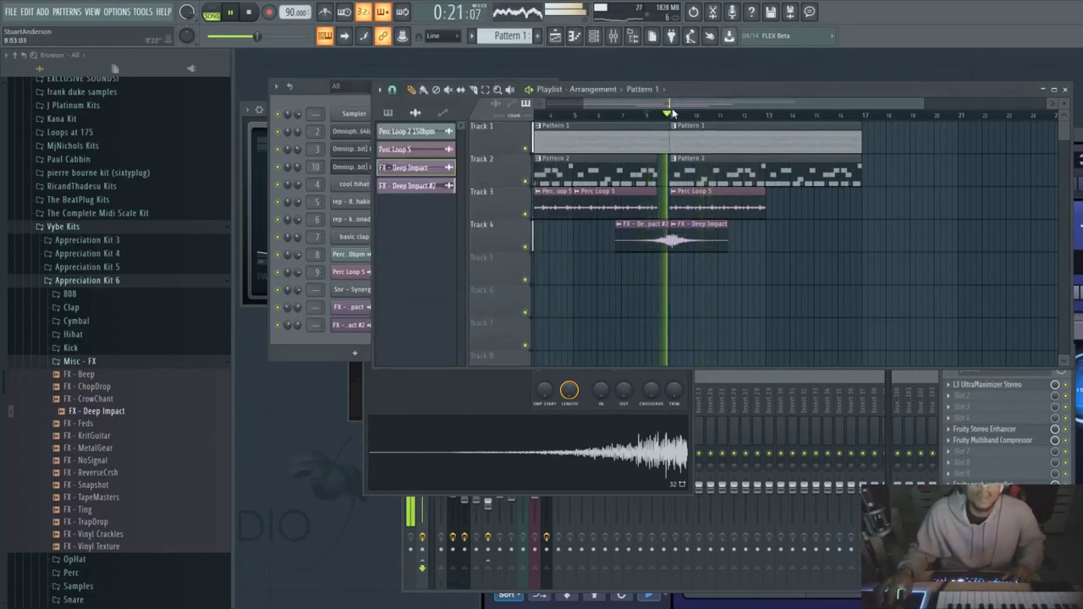
click(287, 307)
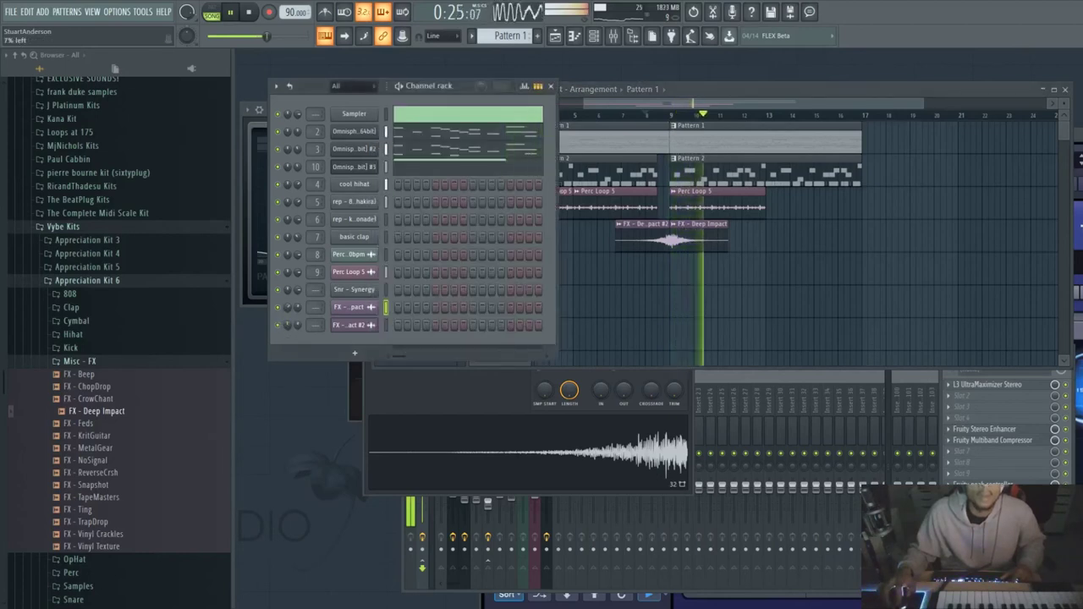
scroll(786, 119, down, 2)
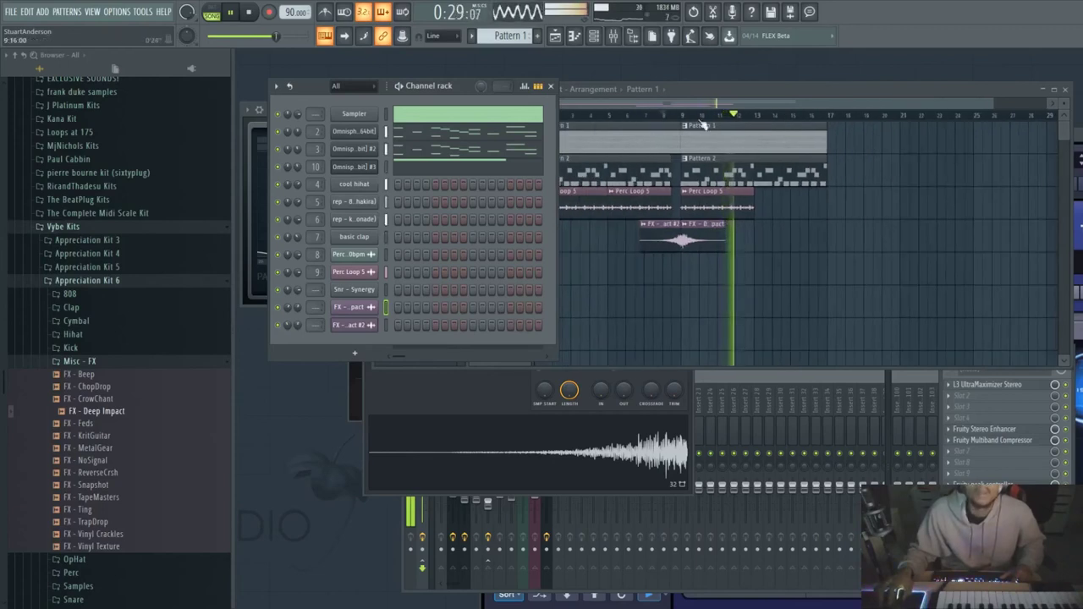
click(656, 119)
key(space)
Collapse the Misc - FX and Appreciation Kit 6 sample folders and close the FX - Deep Impact #2 channel settings.
click(96, 532)
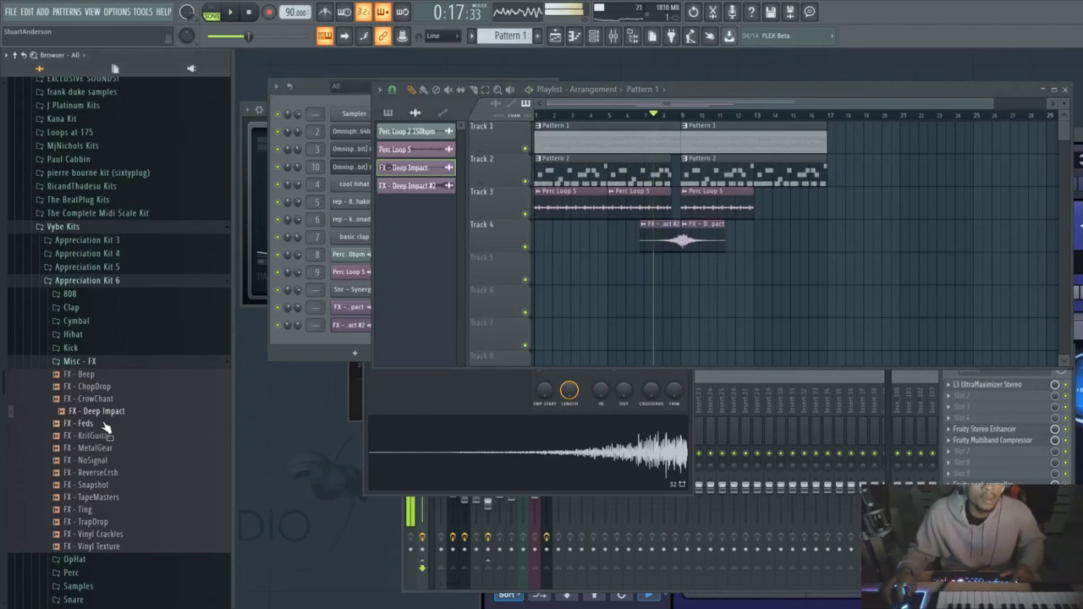
key(space)
click(75, 361)
click(90, 282)
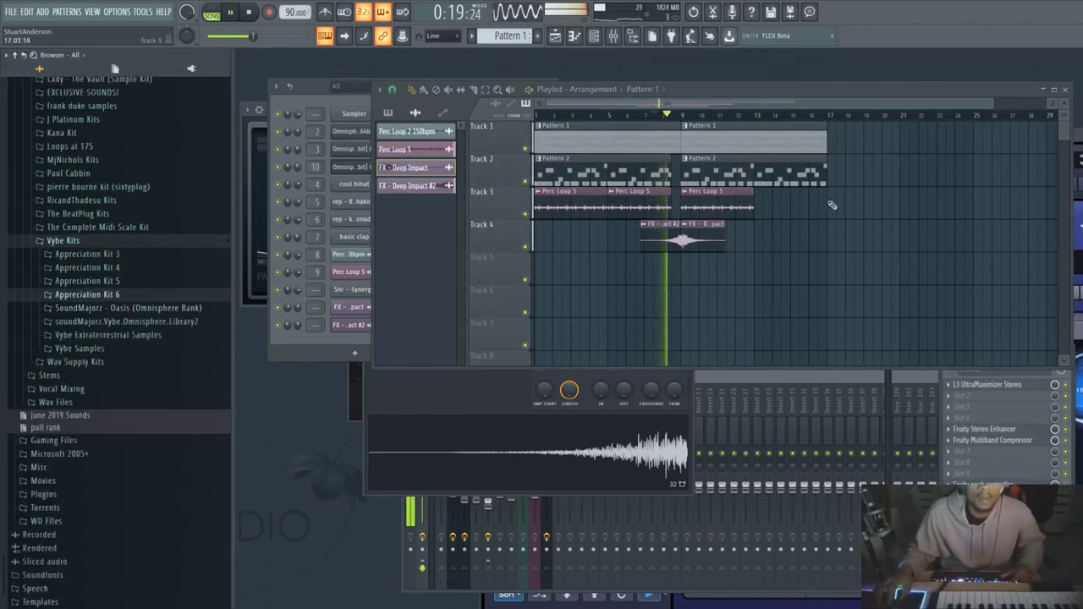
click(684, 432)
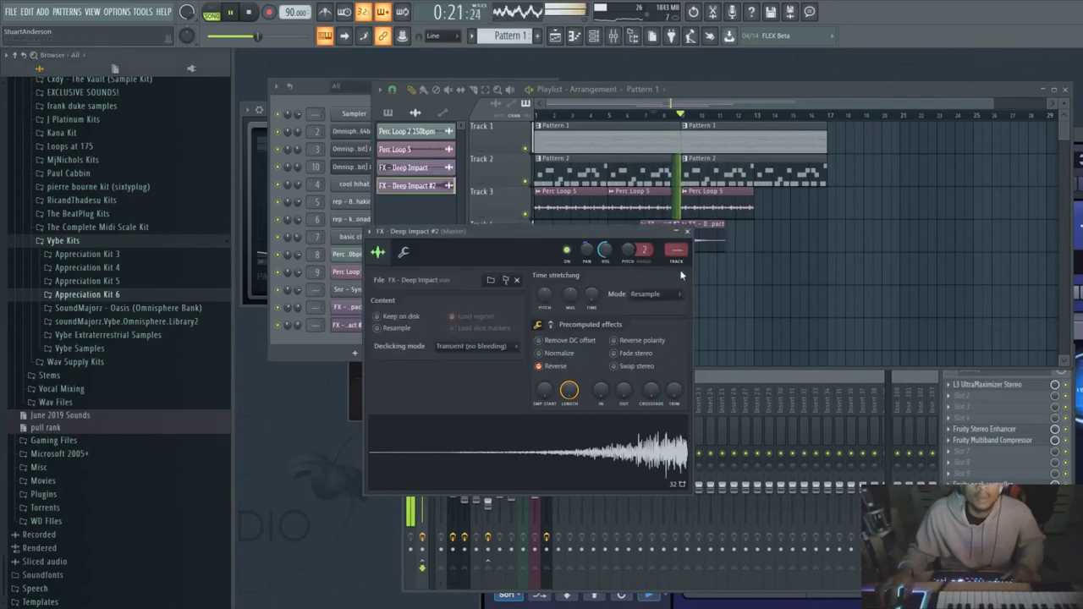
click(688, 230)
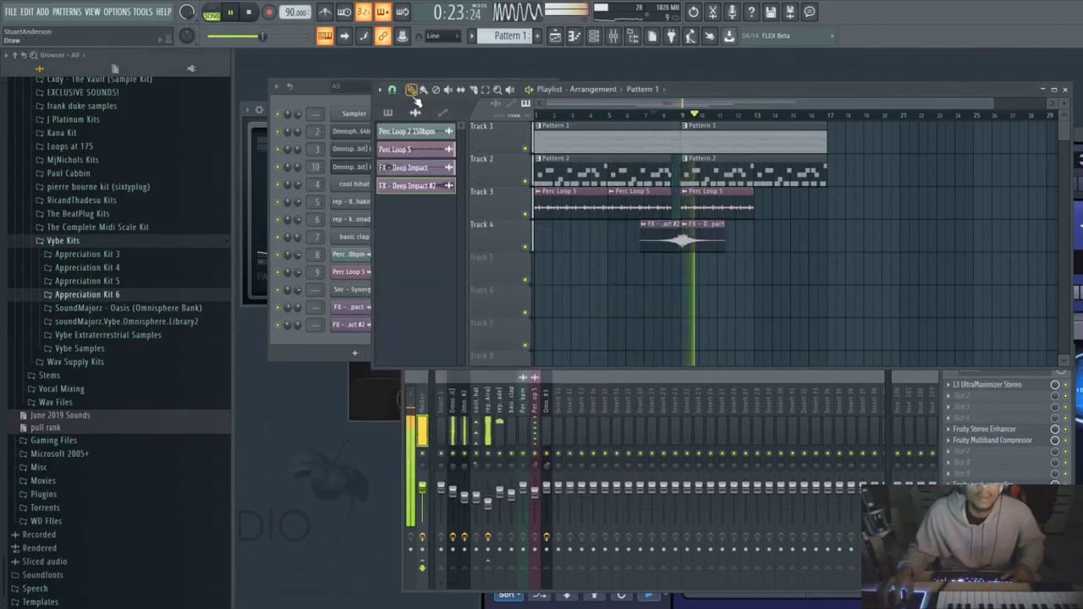
Place another Perc Loop 5 clip at bar 13 on Track 3, filling the section up to bar 17.
click(330, 339)
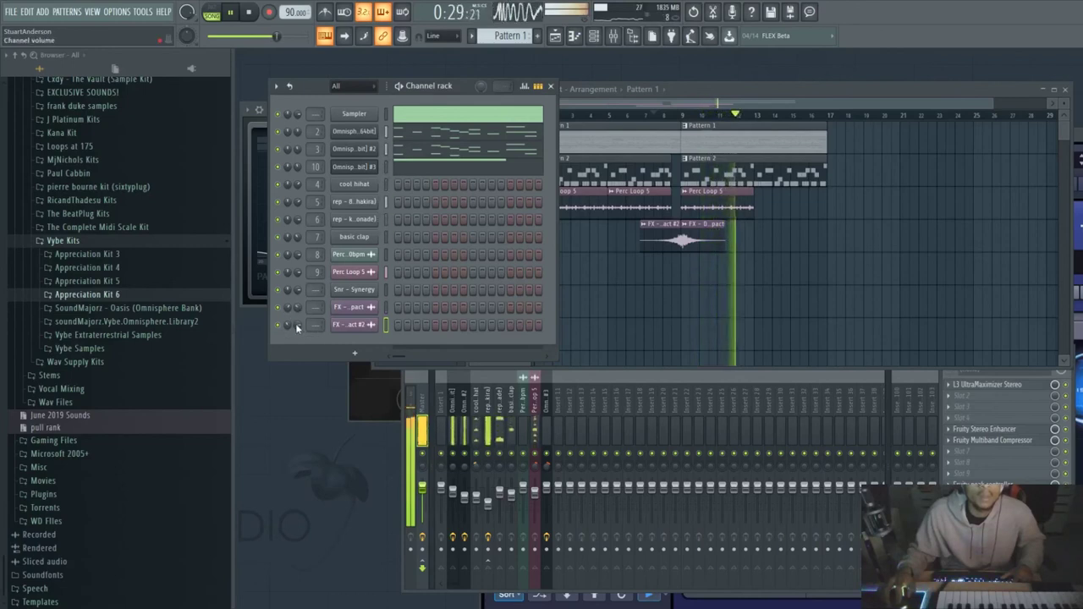
scroll(772, 118, down, 1)
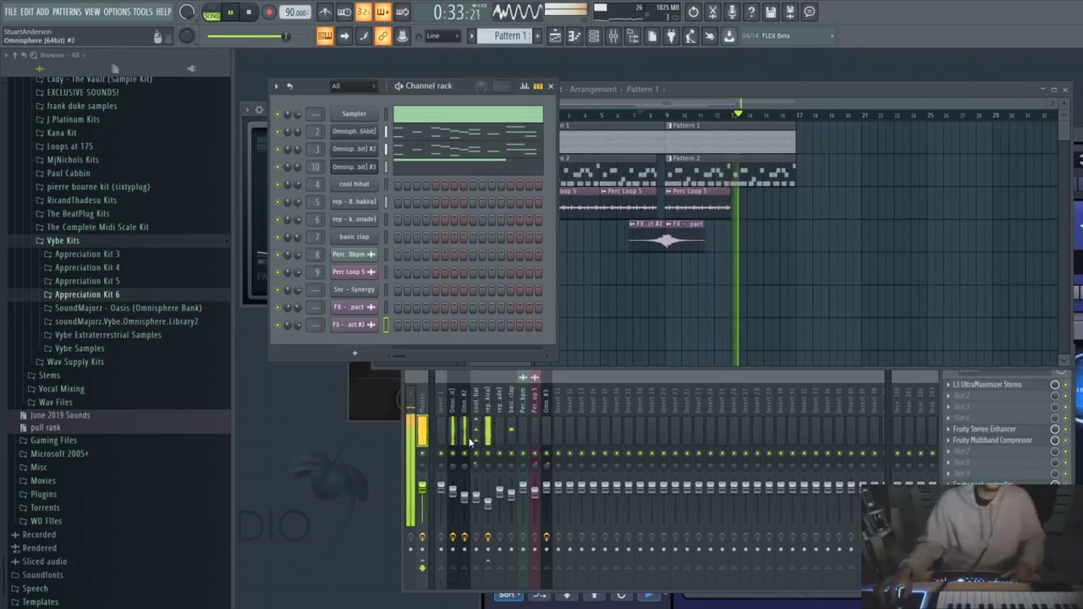
click(752, 207)
drag(752, 208, 744, 210)
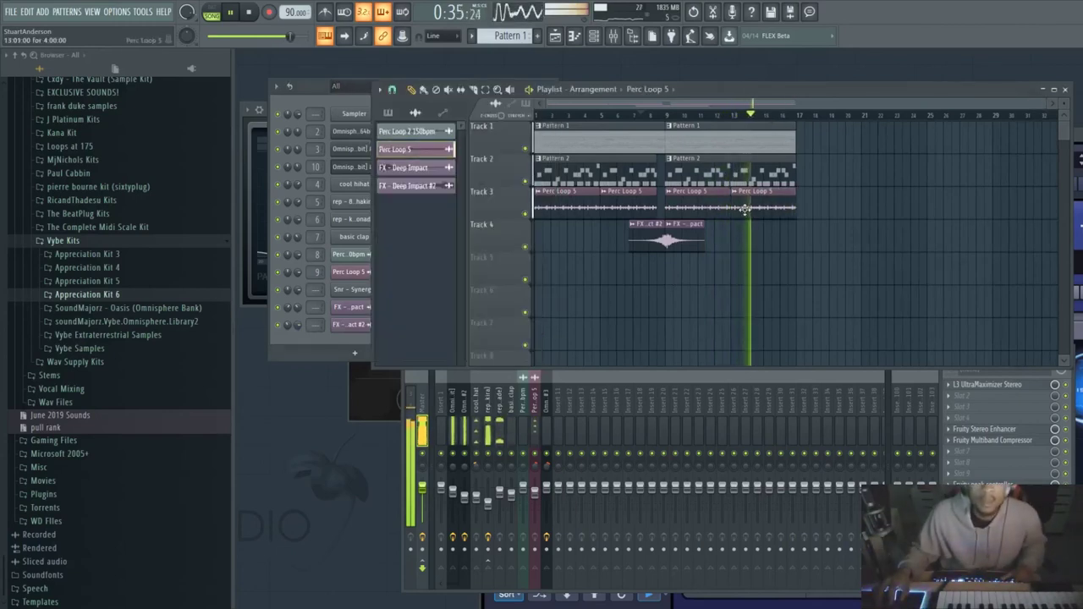
scroll(696, 111, up, 2)
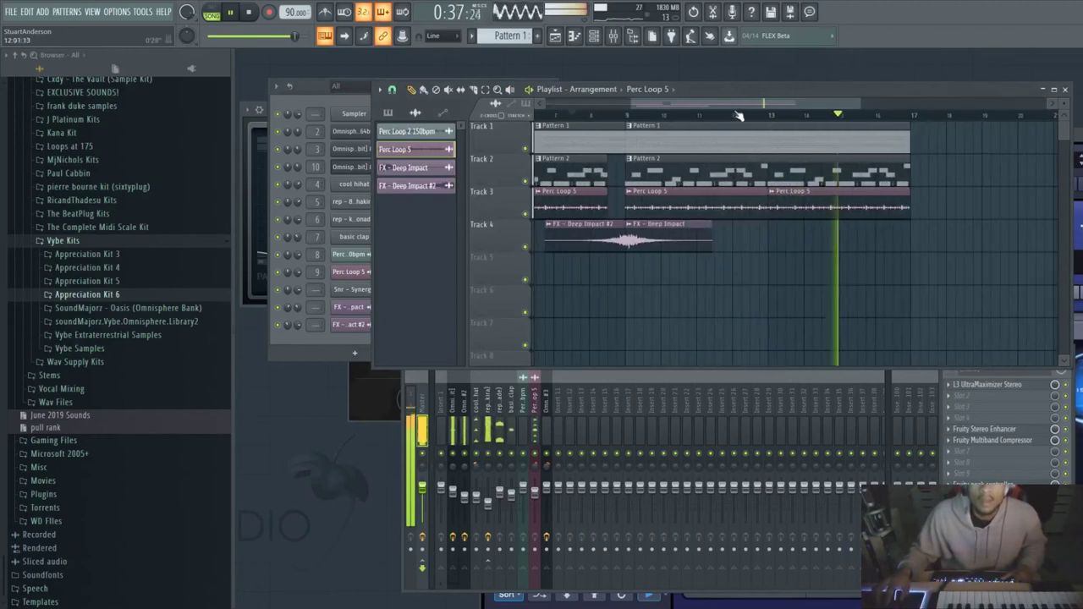
Remove the Fruity parametric EQ 2 effect from mixer Insert 11.
scroll(736, 114, down, 2)
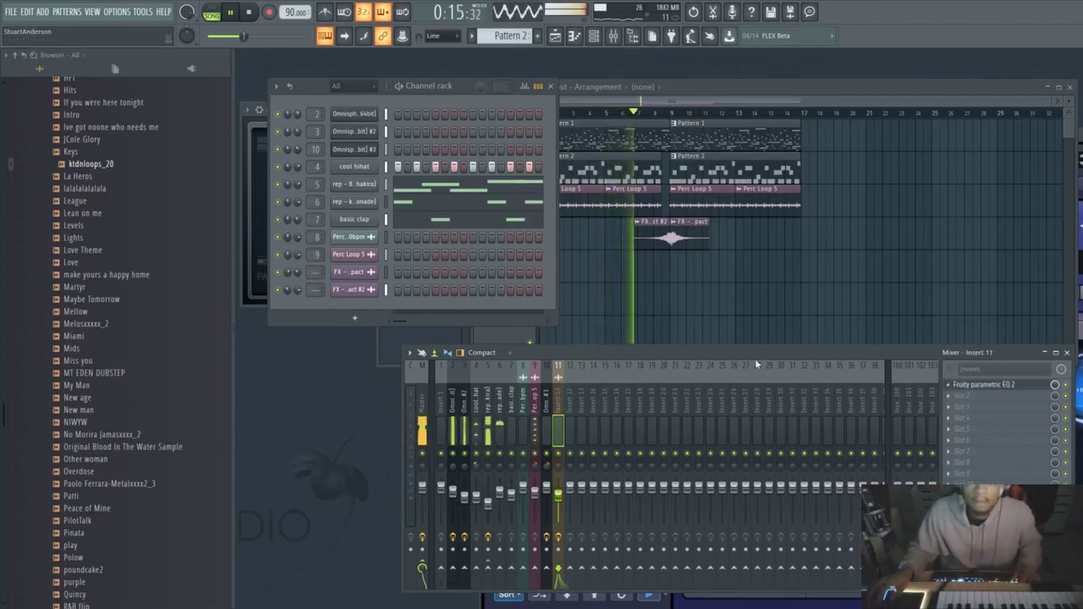
key(ctrl+z)
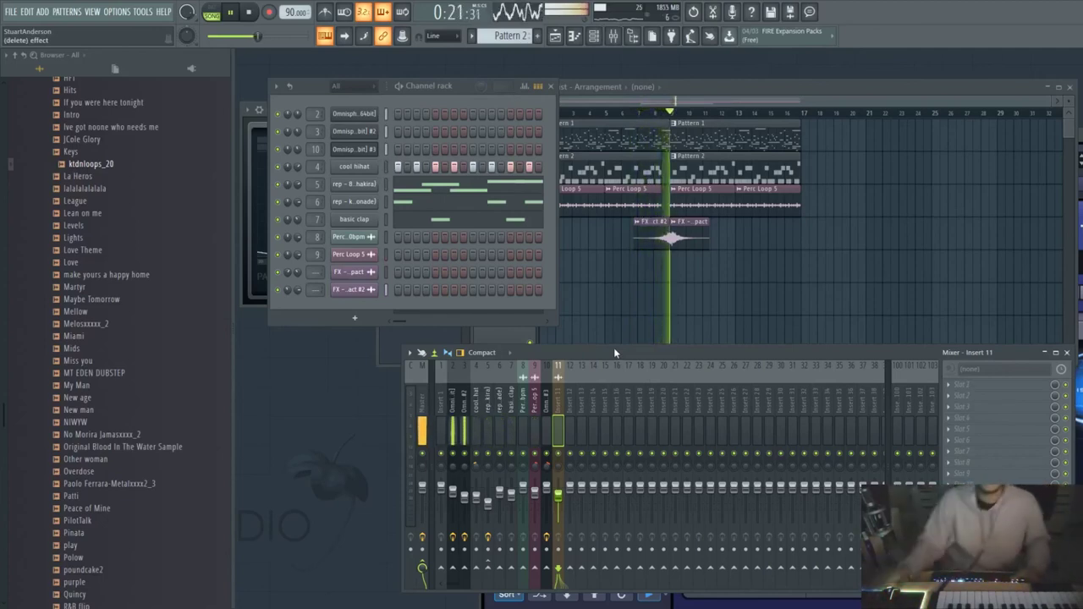
Bring the playlist to the front, collapse the browser to its top-level folders and stop playback.
click(674, 124)
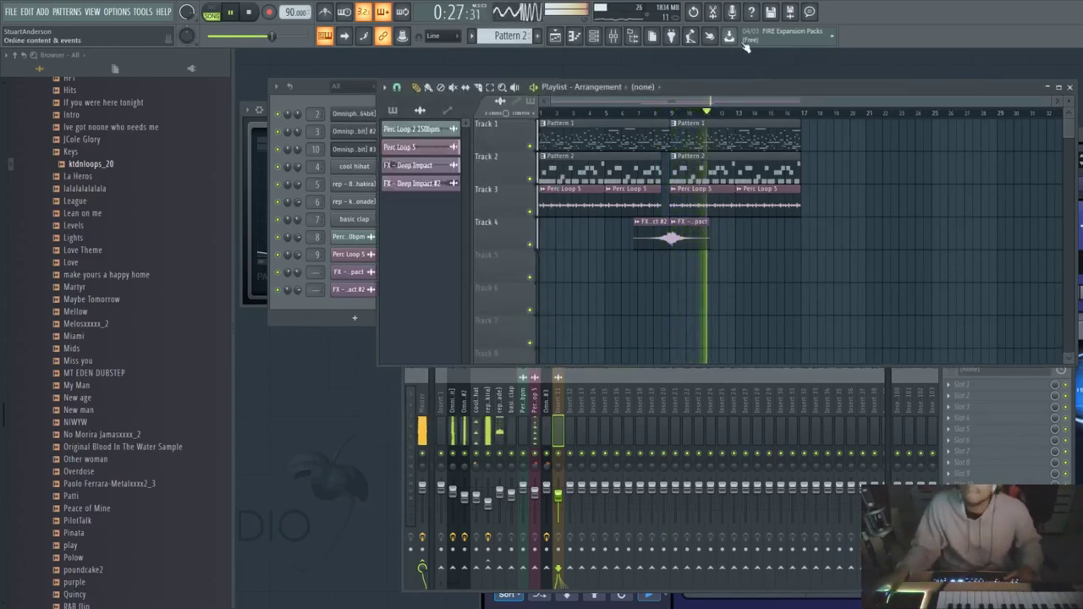
click(17, 53)
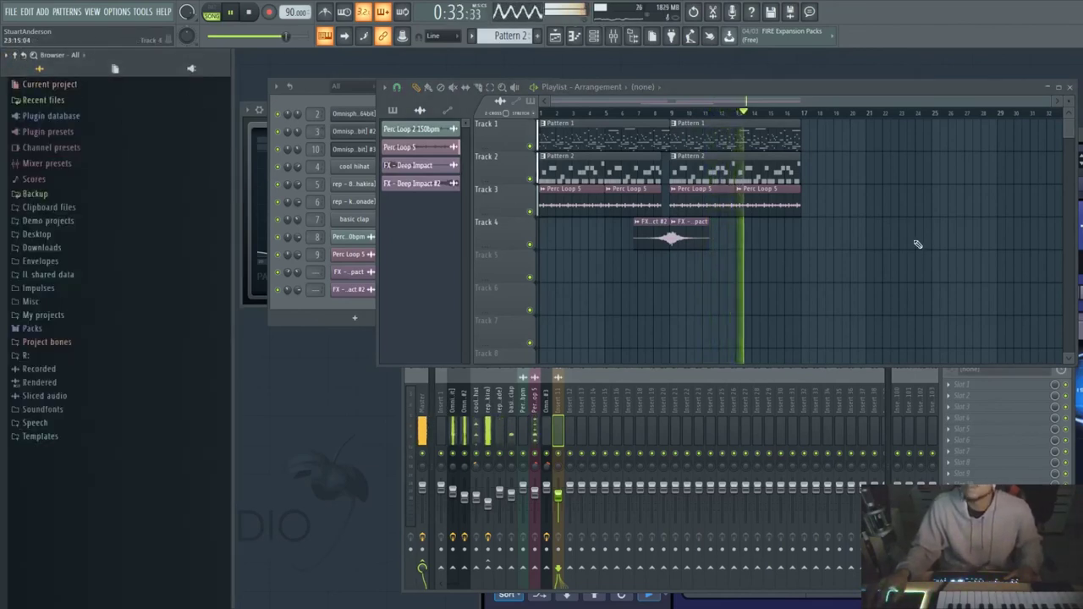
key(space)
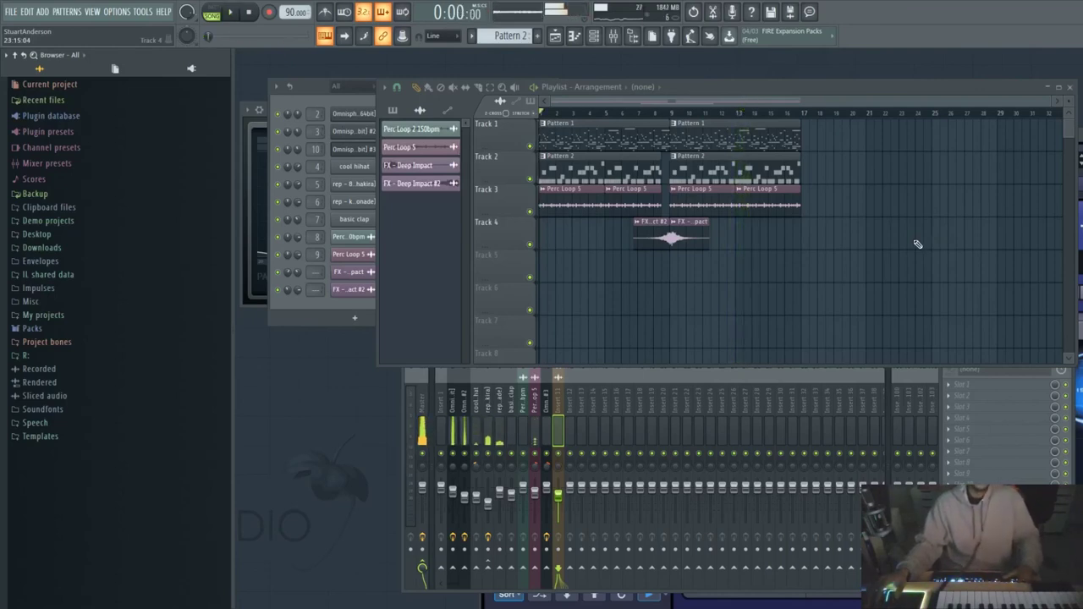